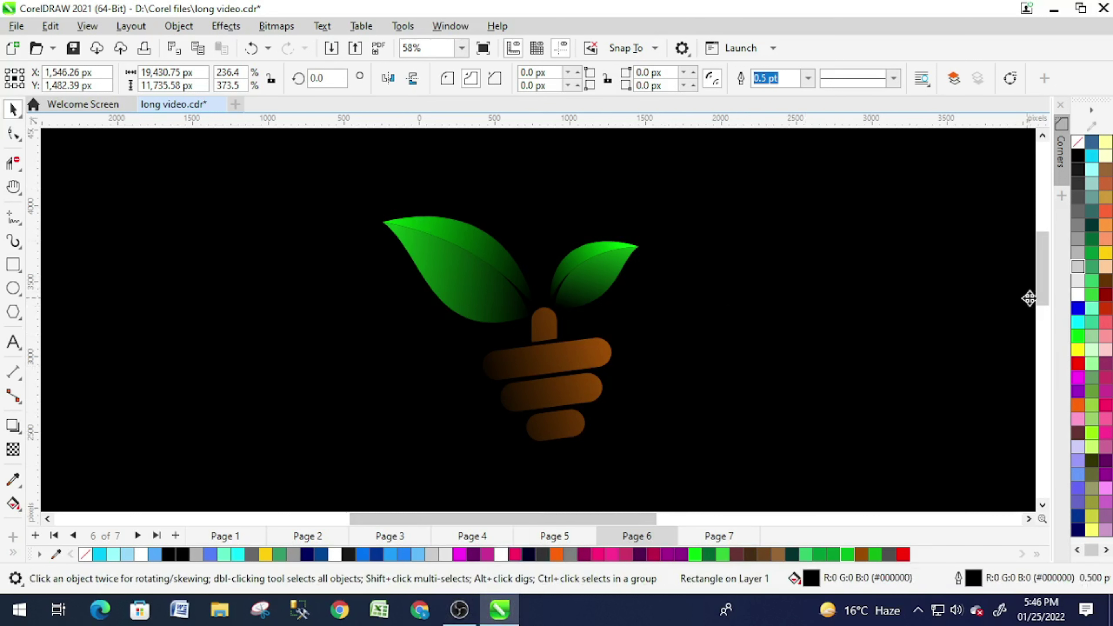
Lock the black background rectangle, then delete the nine-object sprout logo group.
click(1077, 293)
right_click(835, 280)
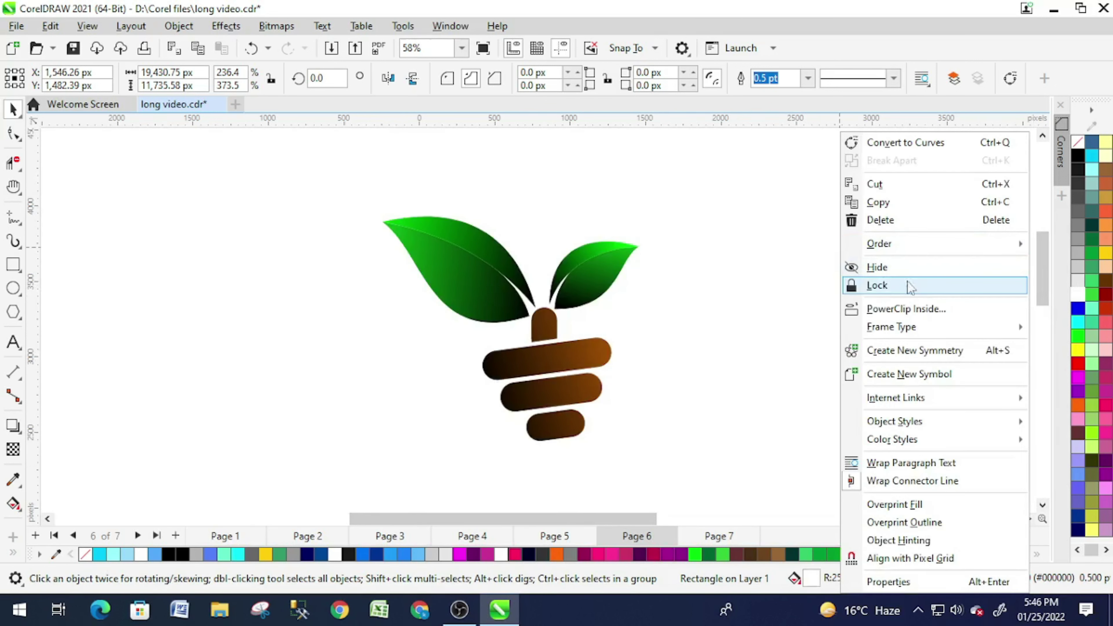
click(872, 286)
drag(357, 167, 654, 448)
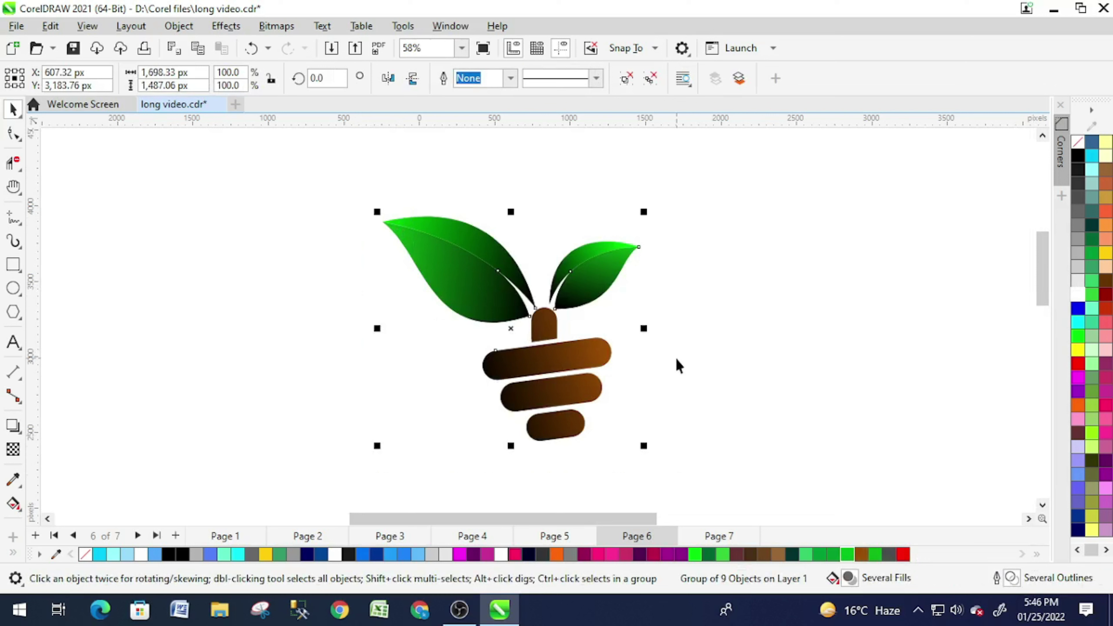
key(Delete)
Draw a wide rectangle and round its corners fully into a pill shape.
click(13, 264)
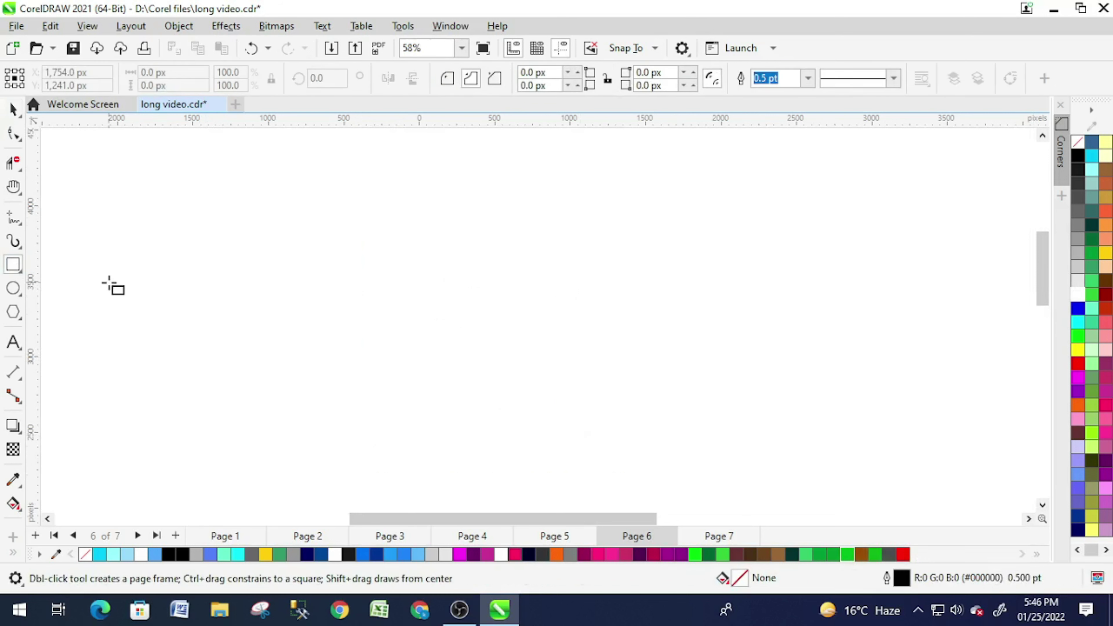
drag(108, 282, 220, 324)
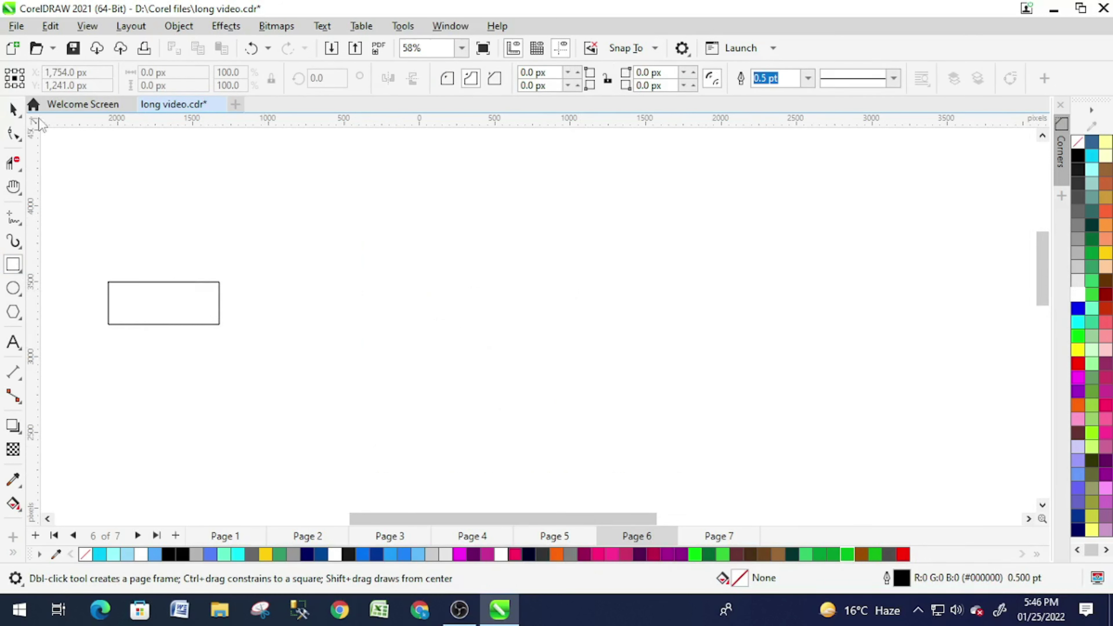
click(13, 110)
click(219, 307)
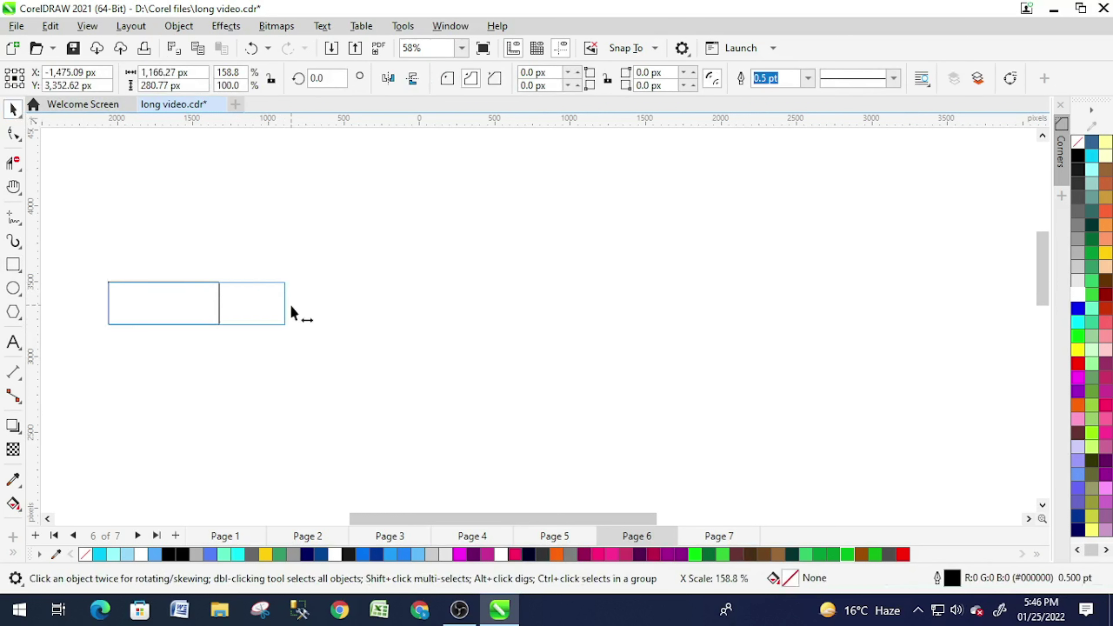
drag(223, 303, 291, 307)
key(F10)
click(447, 78)
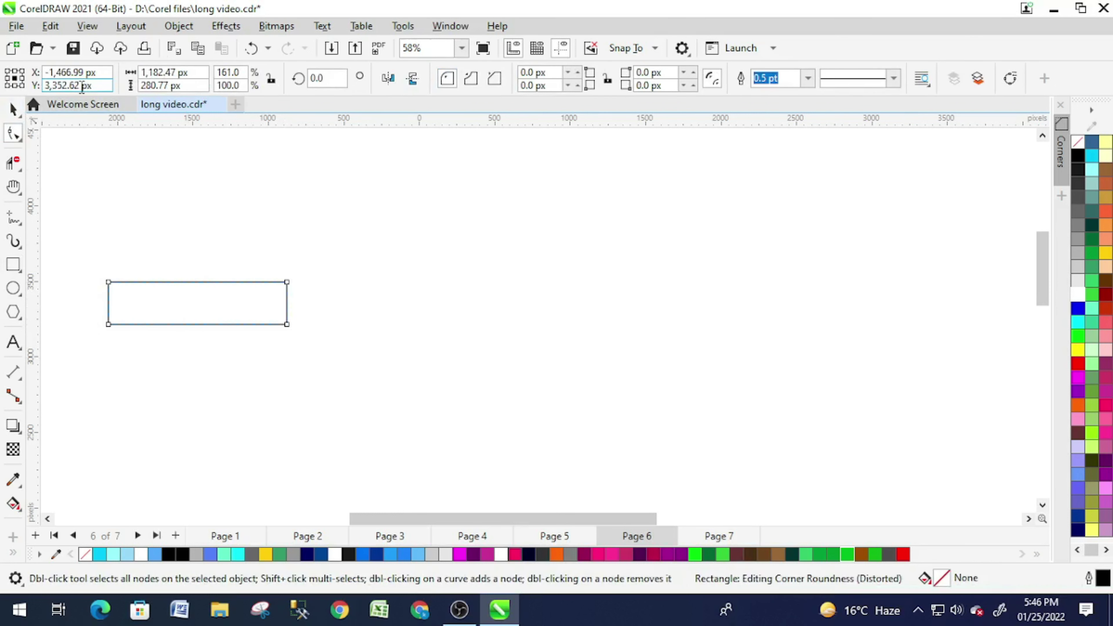
mouse_move(108, 287)
mouse_down()
mouse_move(256, 316)
mouse_move(196, 360)
mouse_up()
key(space)
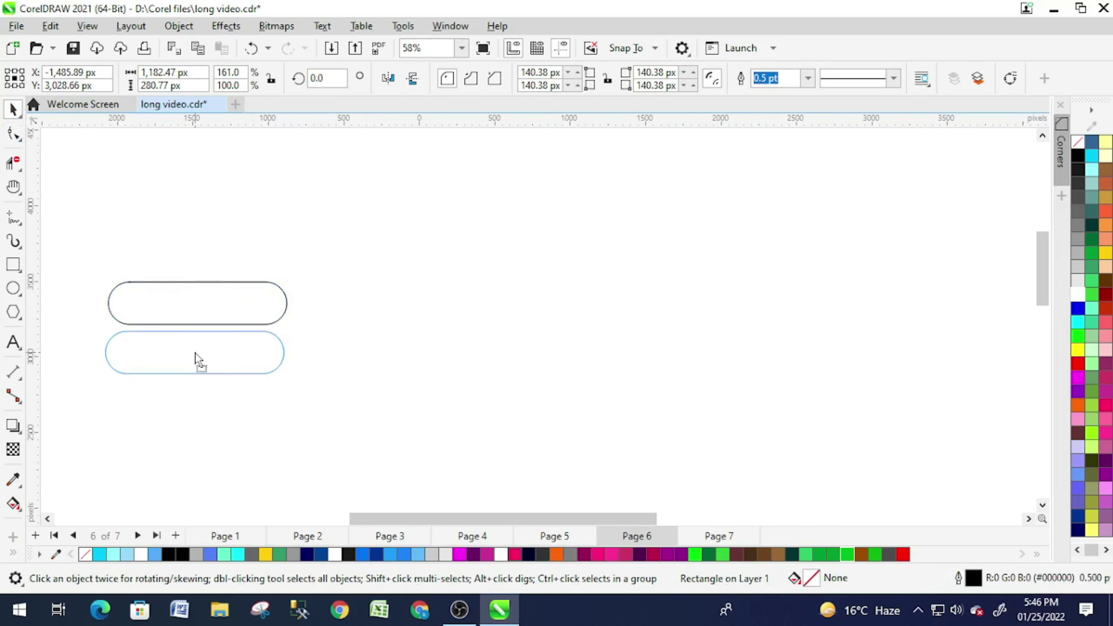
Duplicate the pill twice below, narrow the lower two, and centre all three on the page.
drag(196, 360, 198, 351)
key(ctrl+d)
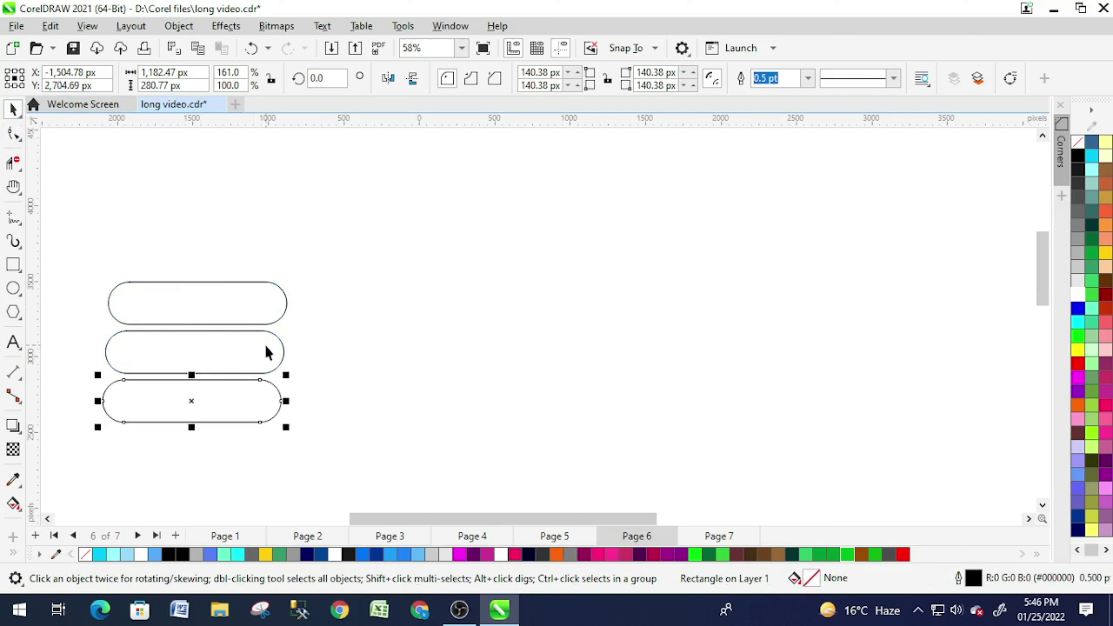
click(281, 363)
drag(288, 353, 267, 353)
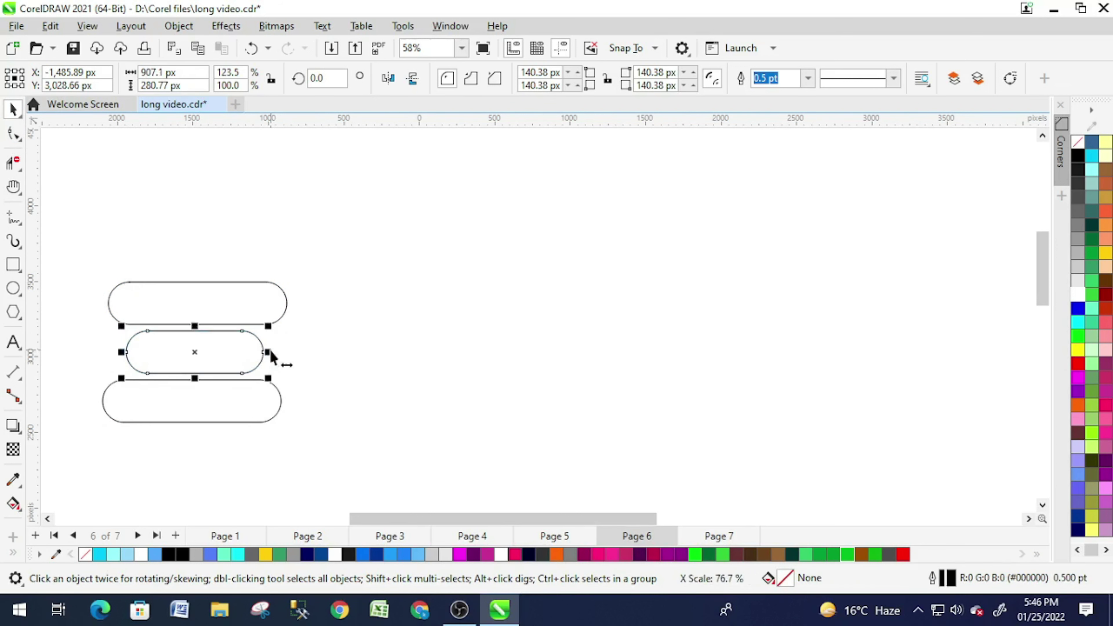
click(273, 399)
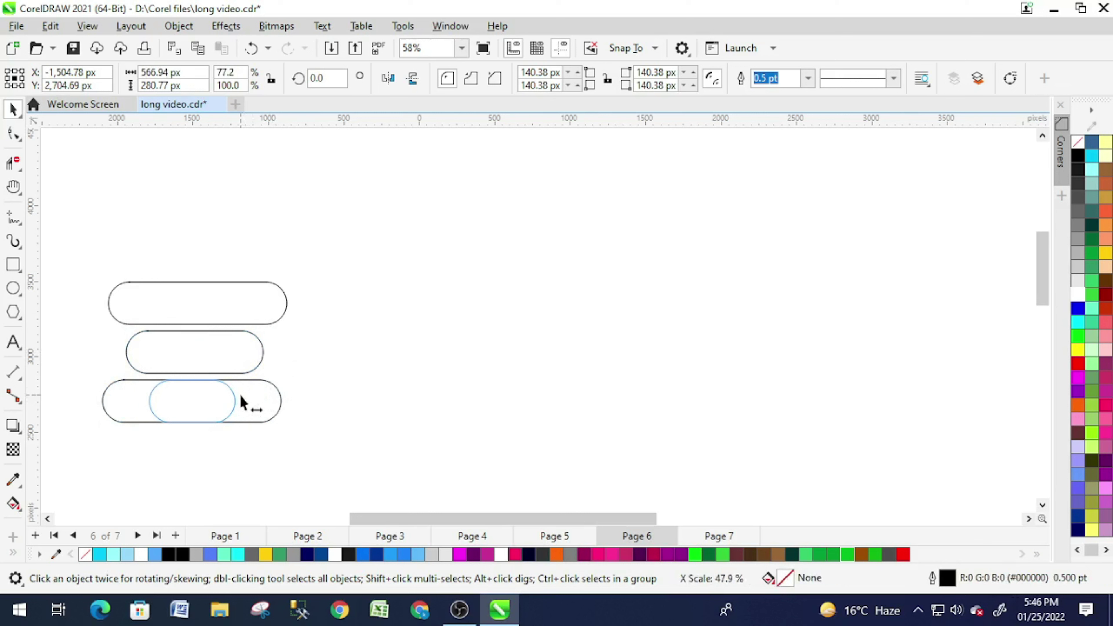
drag(288, 408, 241, 397)
click(198, 444)
drag(198, 444, 86, 268)
drag(189, 307, 468, 328)
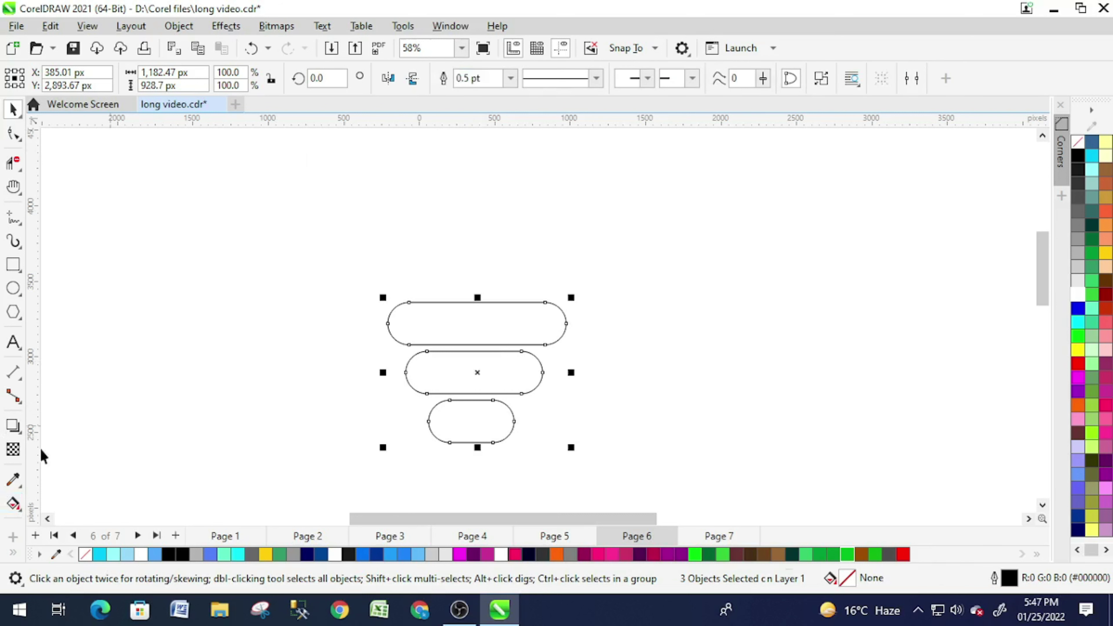
Apply a left-to-right linear fountain fill from black to brown across the three pills.
click(18, 508)
click(66, 503)
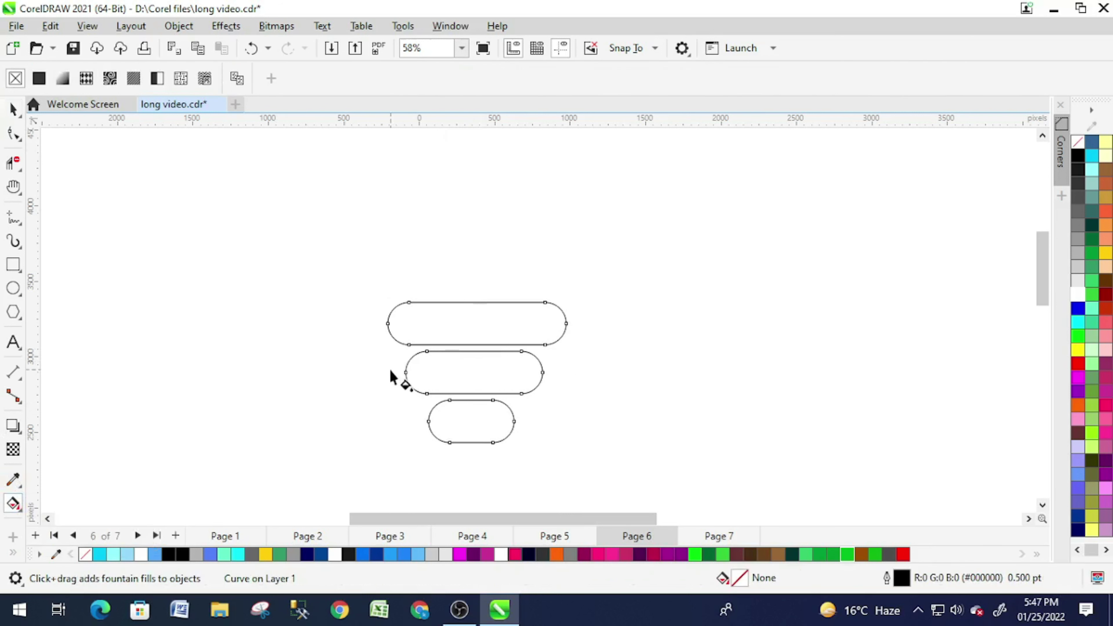
drag(389, 369, 562, 370)
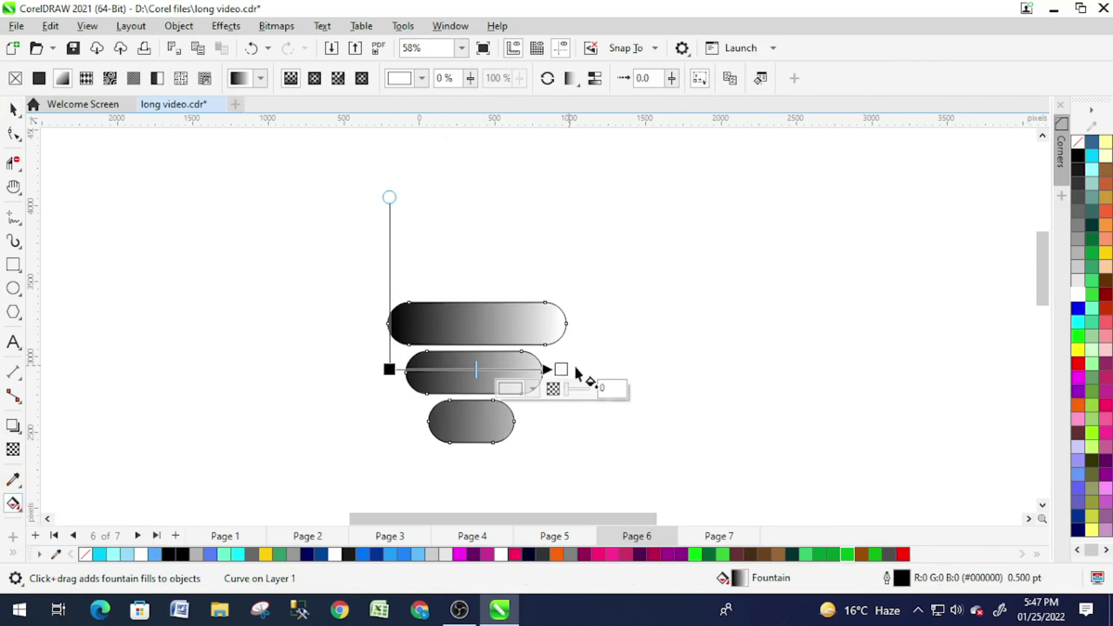
click(1081, 364)
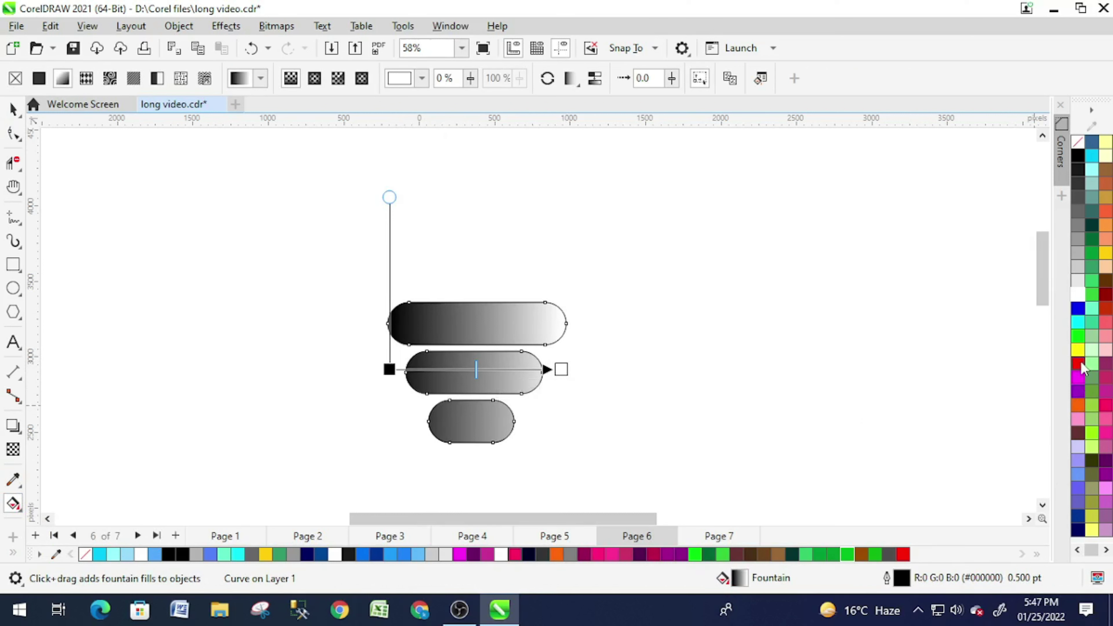
click(1068, 369)
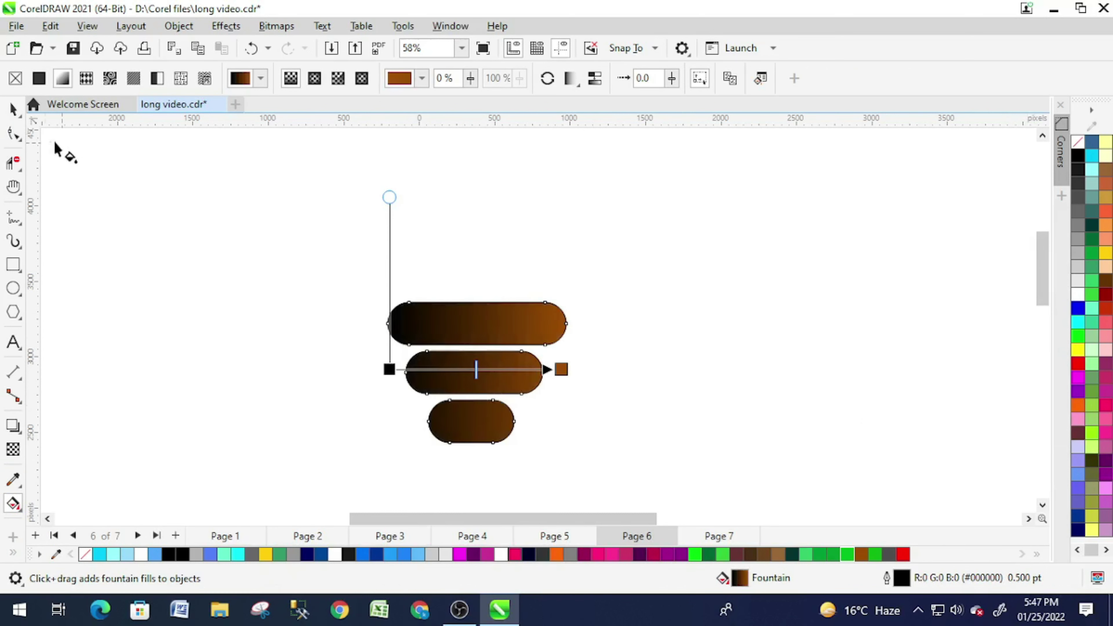
drag(389, 369, 380, 366)
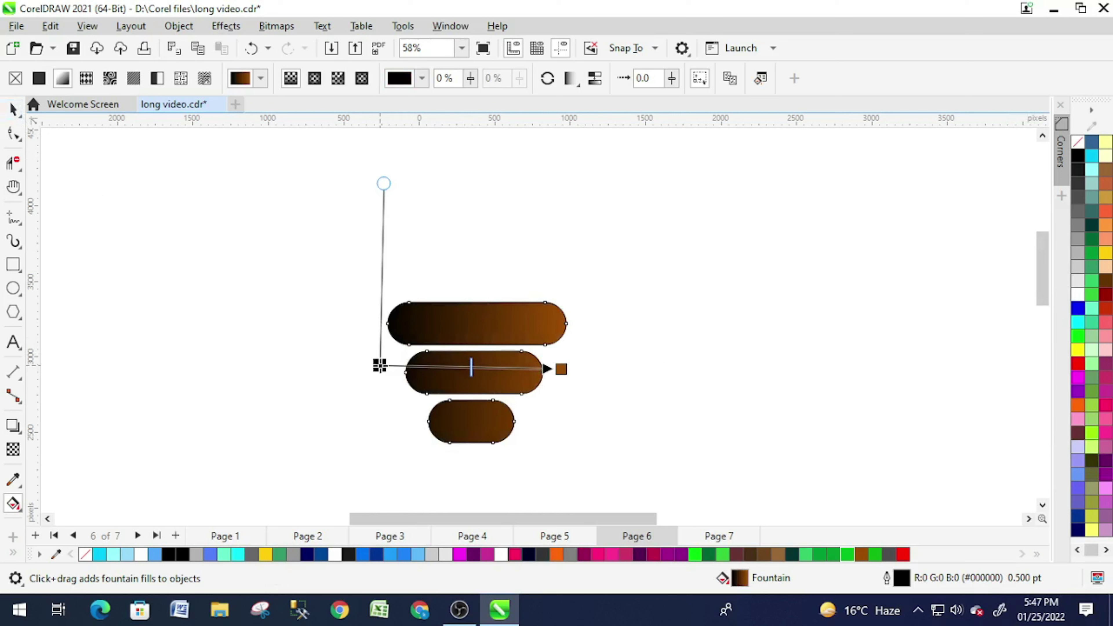
key(space)
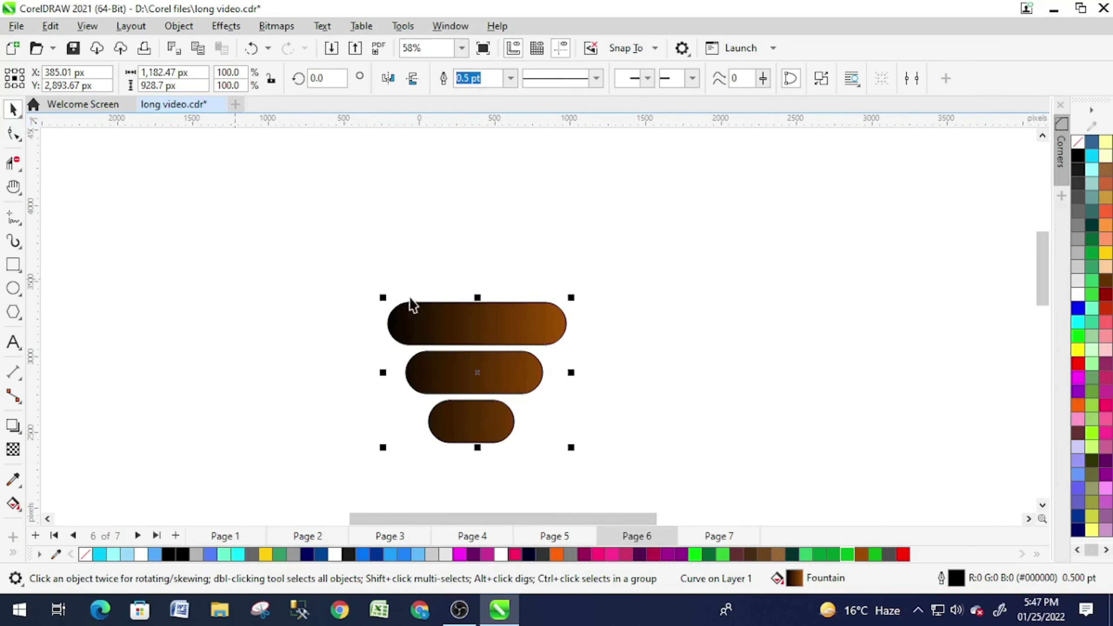
click(574, 281)
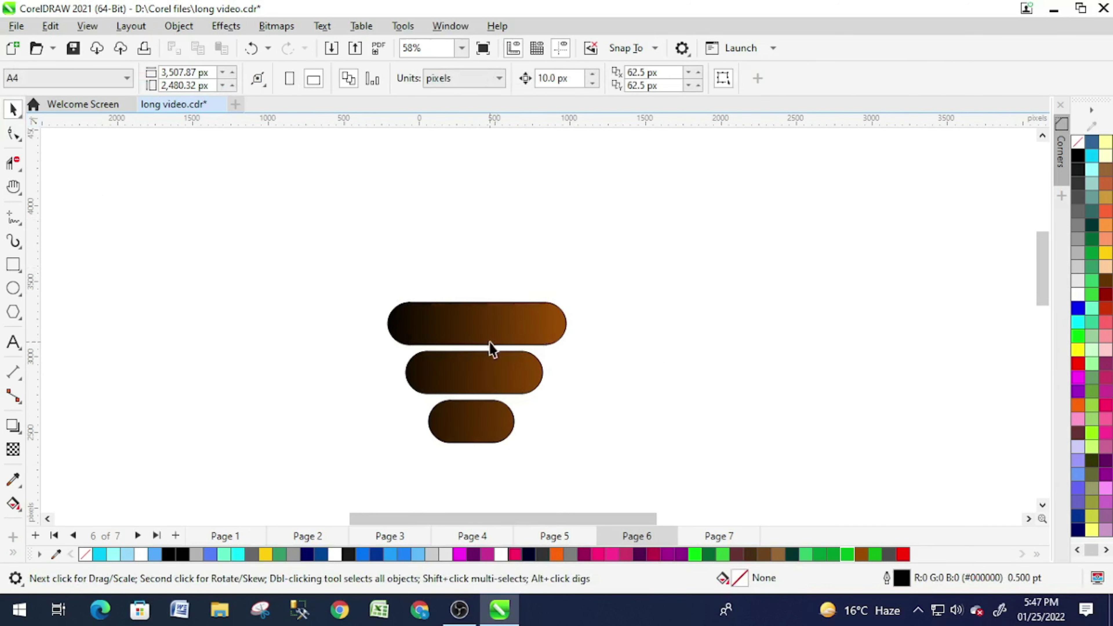
Draw a tall rectangle above the top pill and round its corners into a capsule.
click(487, 419)
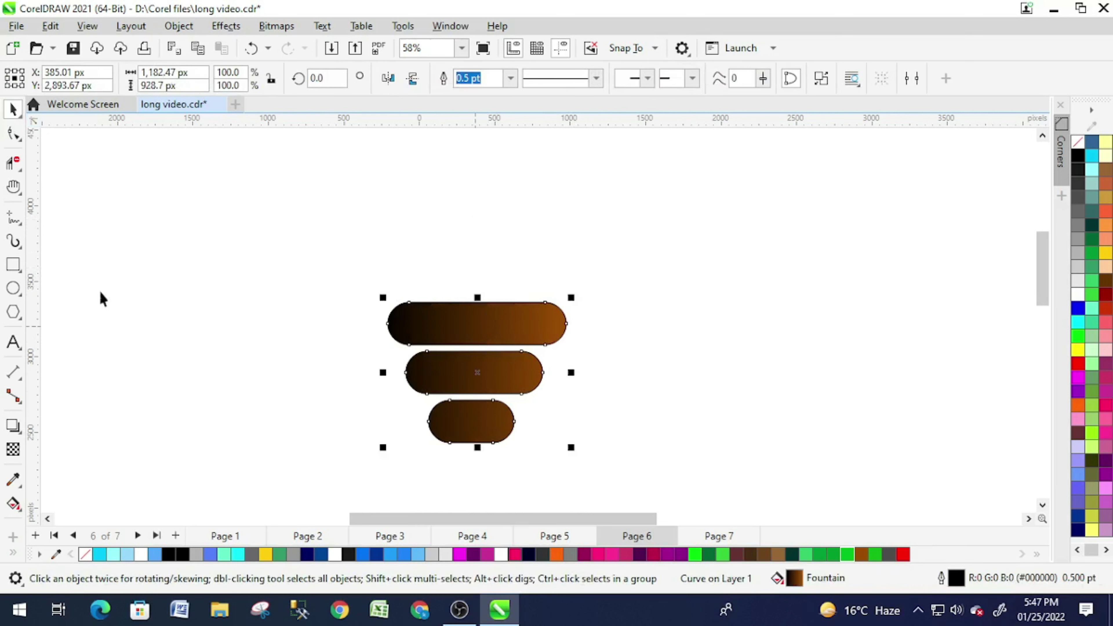
click(13, 265)
drag(448, 231, 484, 295)
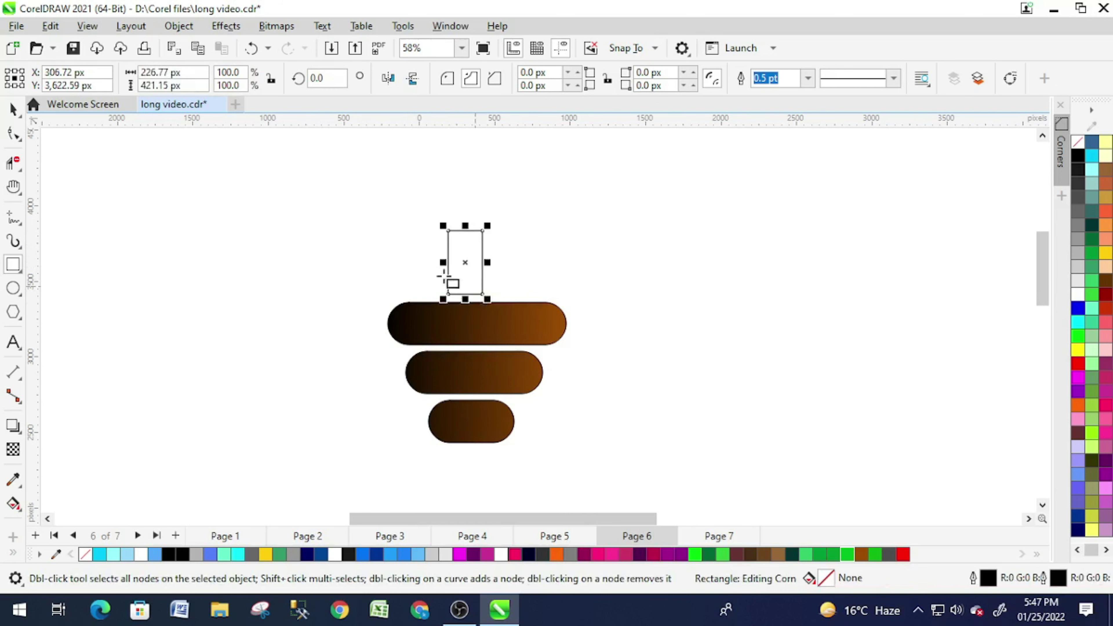
click(13, 134)
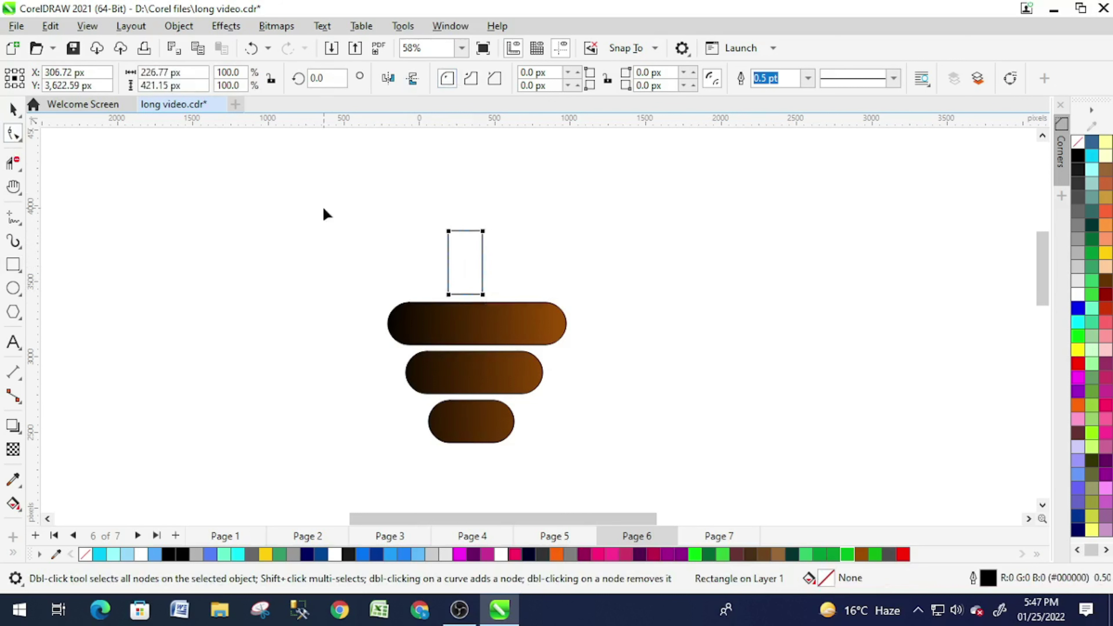
drag(443, 232, 472, 248)
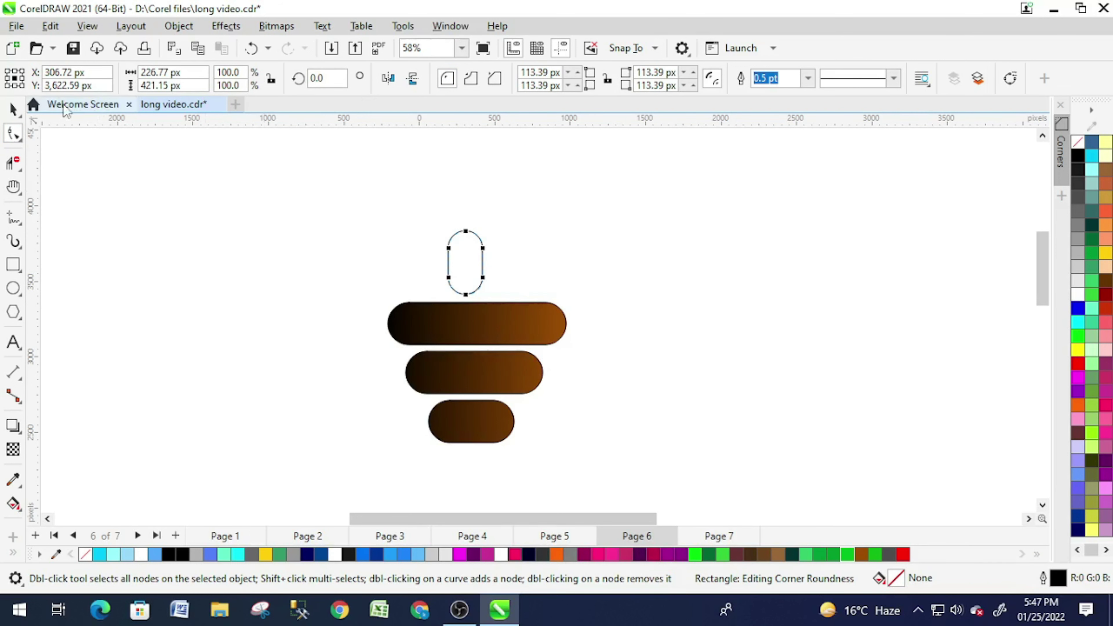
click(13, 110)
click(472, 326)
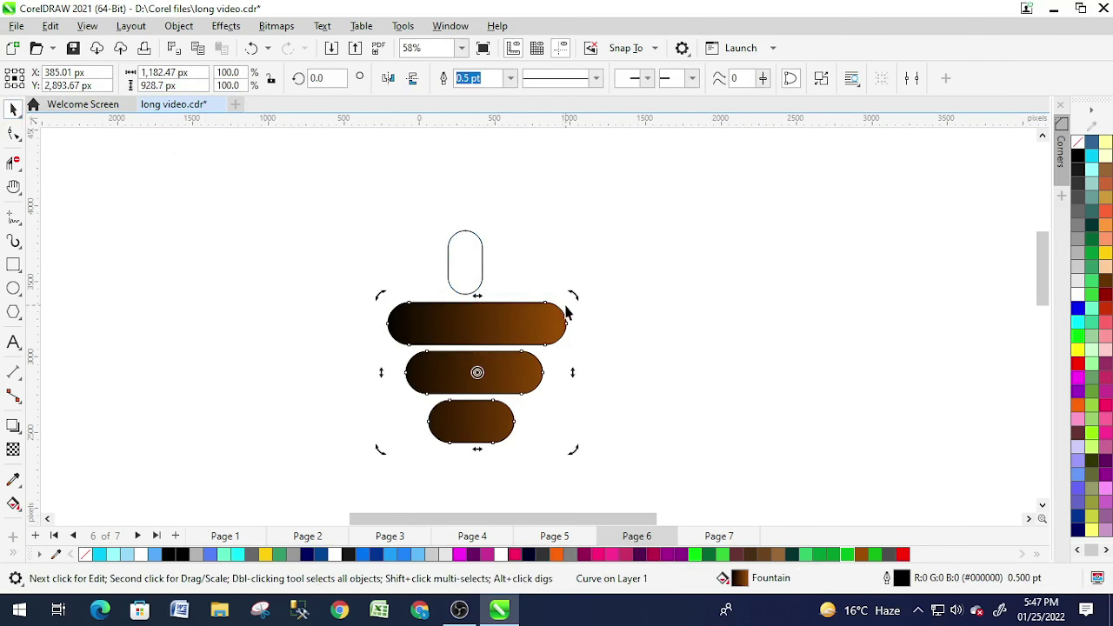
Rotate the three brown bars so they tilt upward to the right.
drag(569, 307, 567, 281)
click(611, 382)
scroll(609, 379, down, 3)
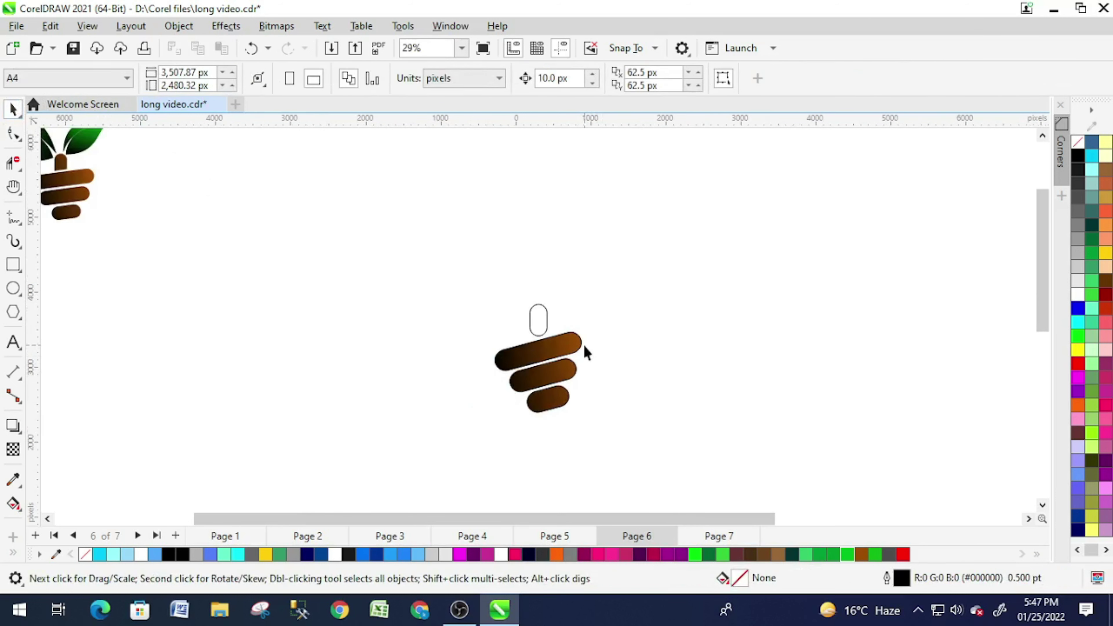
scroll(570, 307, up, 3)
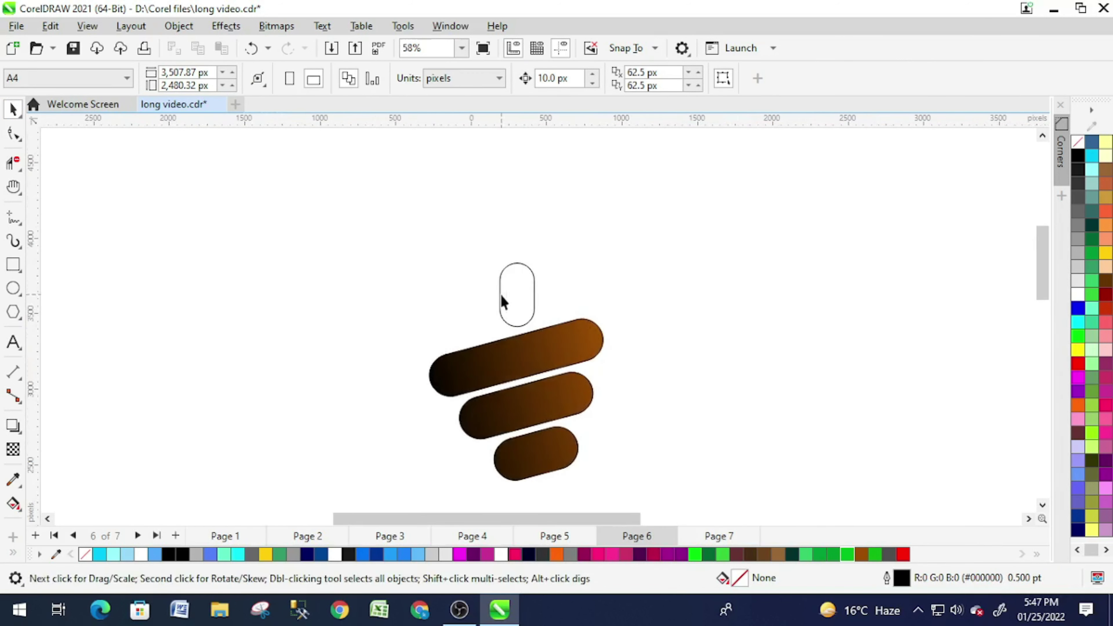
Stretch the stem capsule to 126% height and move it down onto the top bar.
click(503, 301)
drag(517, 331, 518, 348)
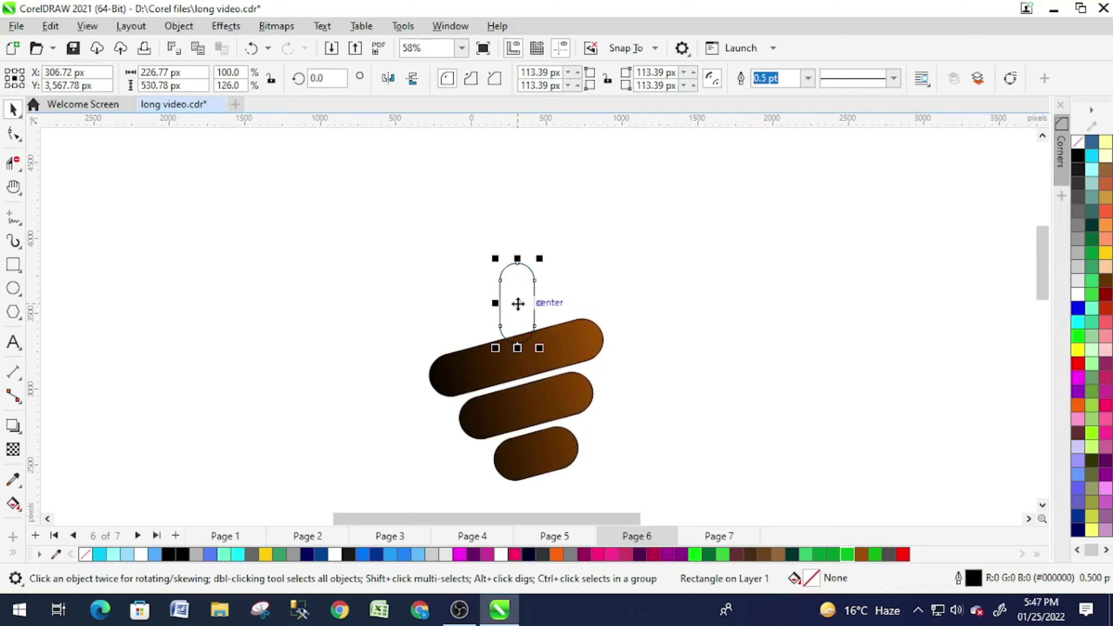
drag(518, 304, 517, 323)
shift+click(584, 349)
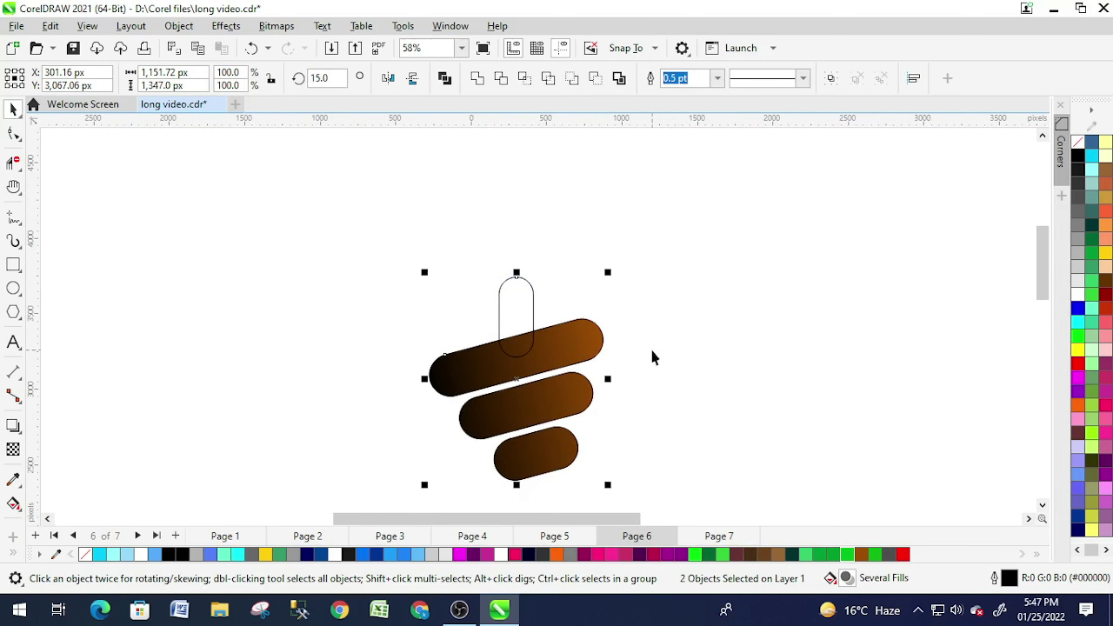
click(477, 332)
click(530, 314)
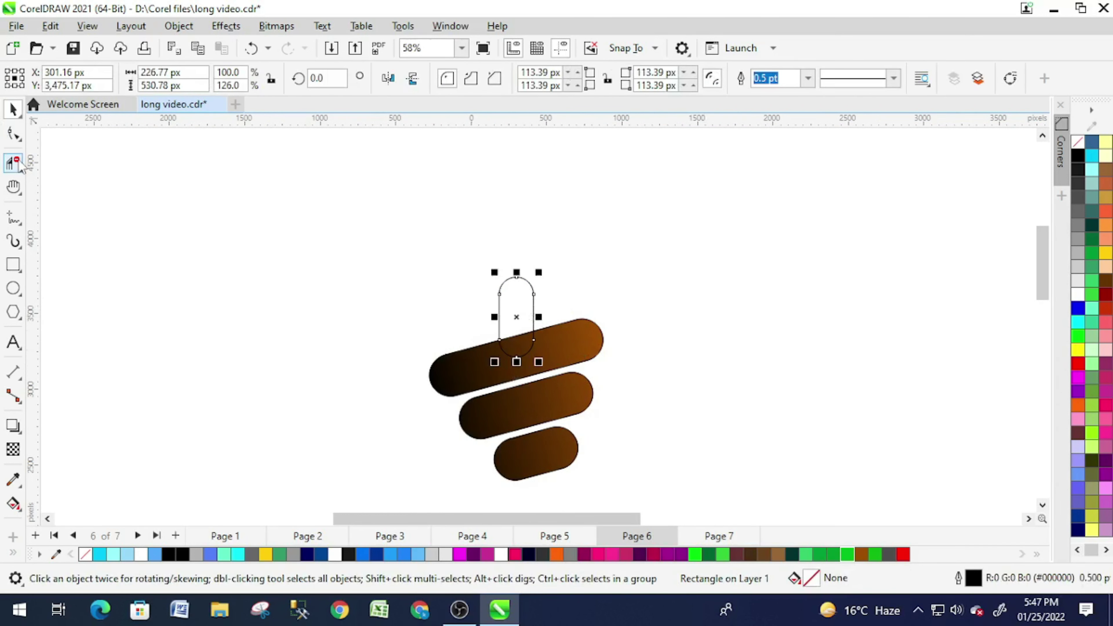
Convert the capsule to curves and delete its bottom arc.
right_click(510, 278)
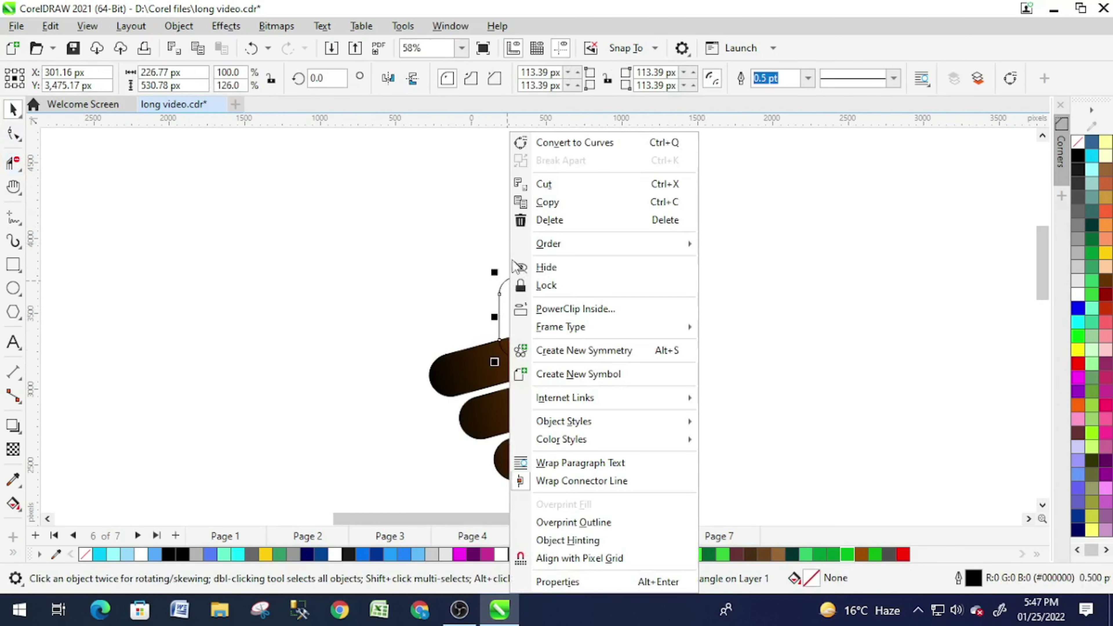
click(570, 142)
key(F10)
scroll(478, 302, up, 3)
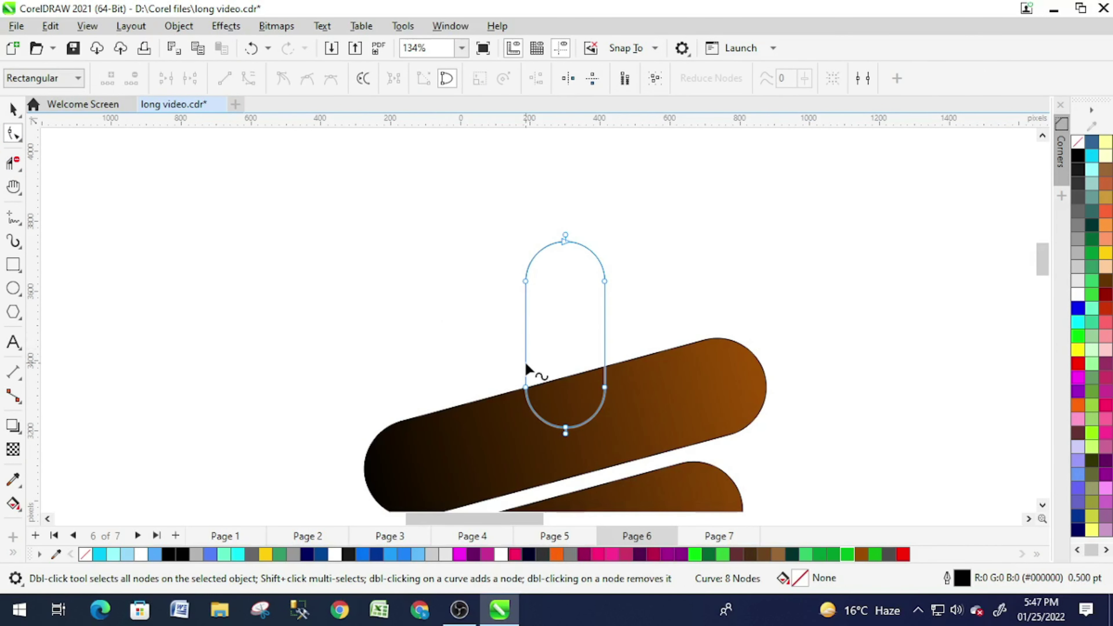
drag(608, 397, 599, 386)
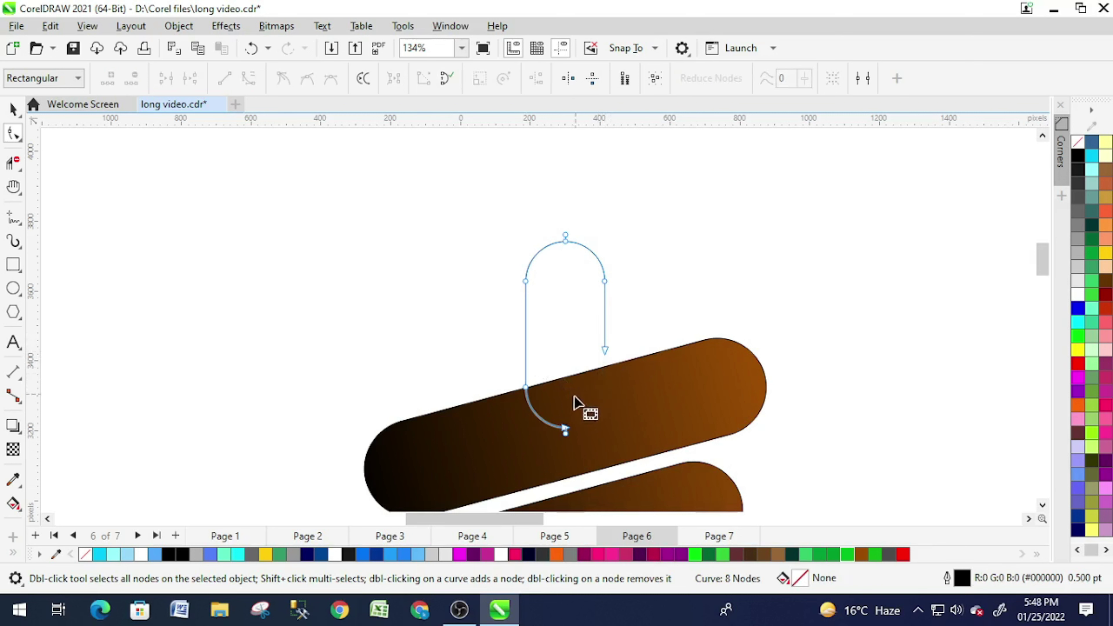
click(541, 428)
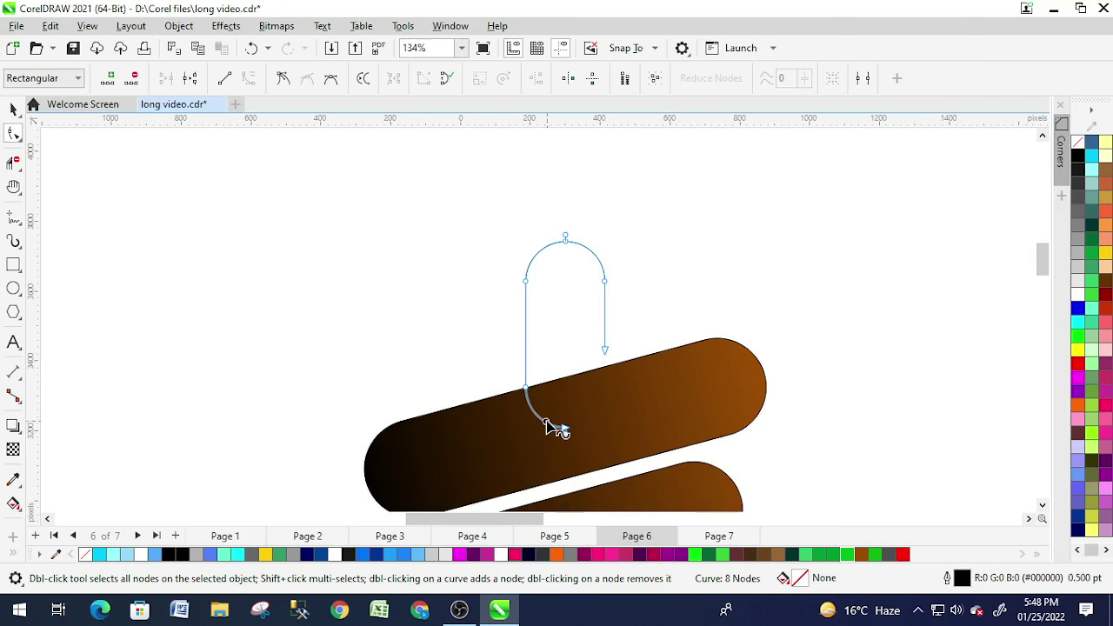
key(Delete)
Move the arch's left end onto the bar's edge and nudge the arch up slightly.
scroll(528, 390, up, 1)
scroll(527, 388, up, 3)
drag(526, 390, 527, 365)
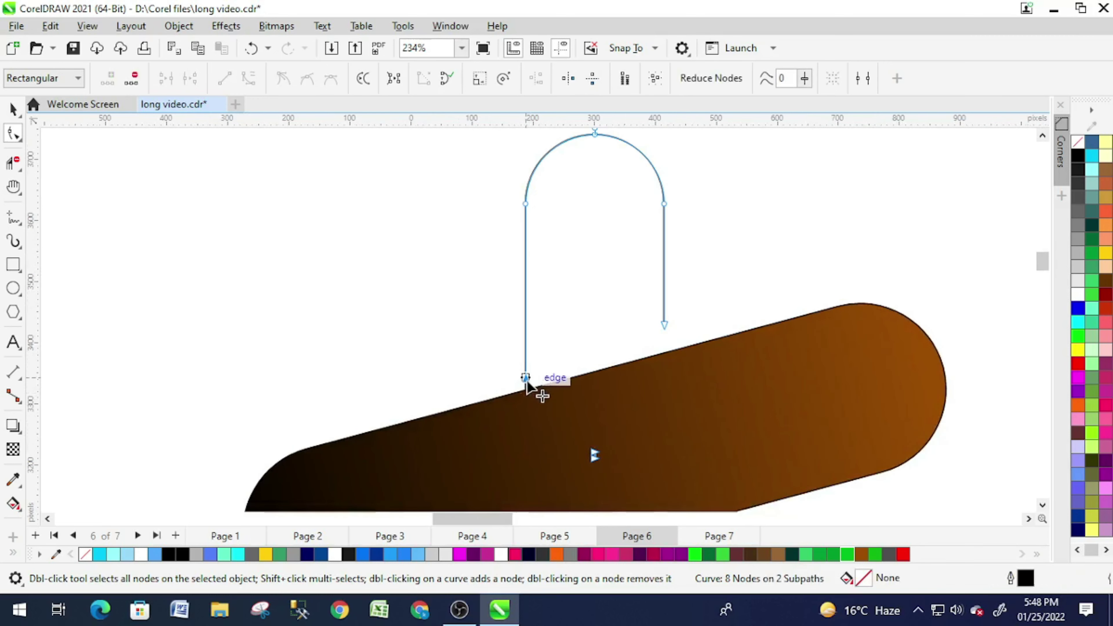
scroll(684, 428, down, 2)
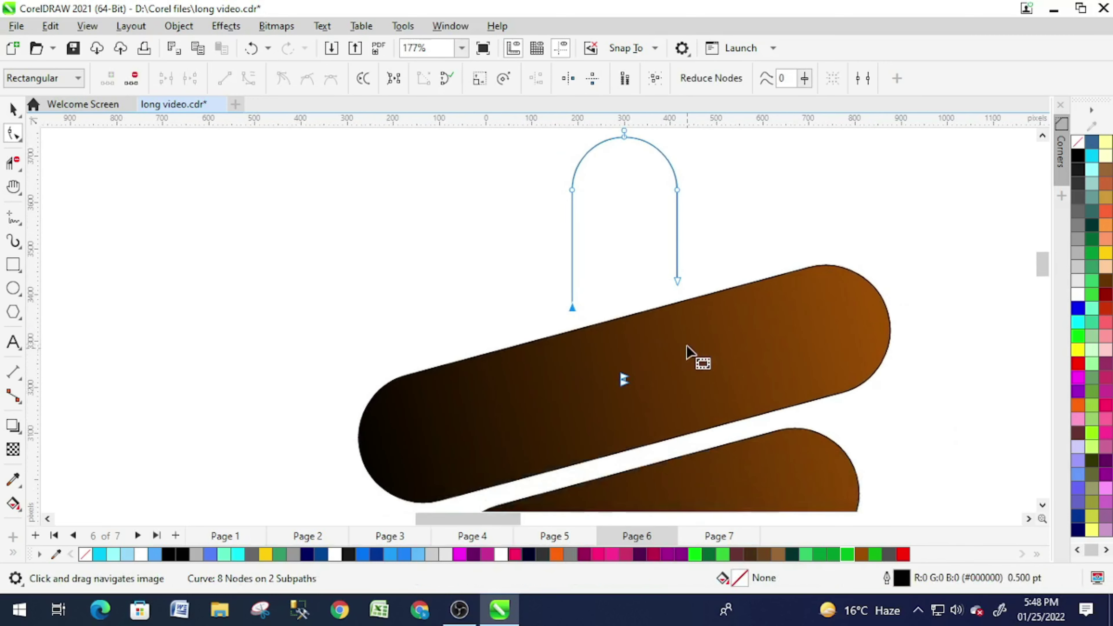
click(679, 332)
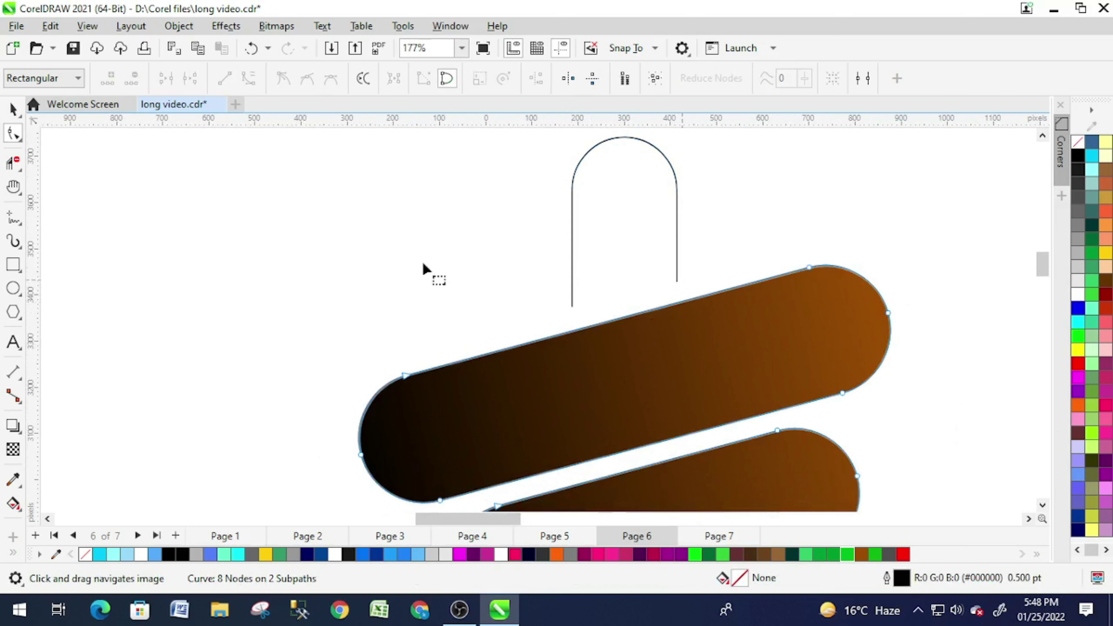
click(572, 241)
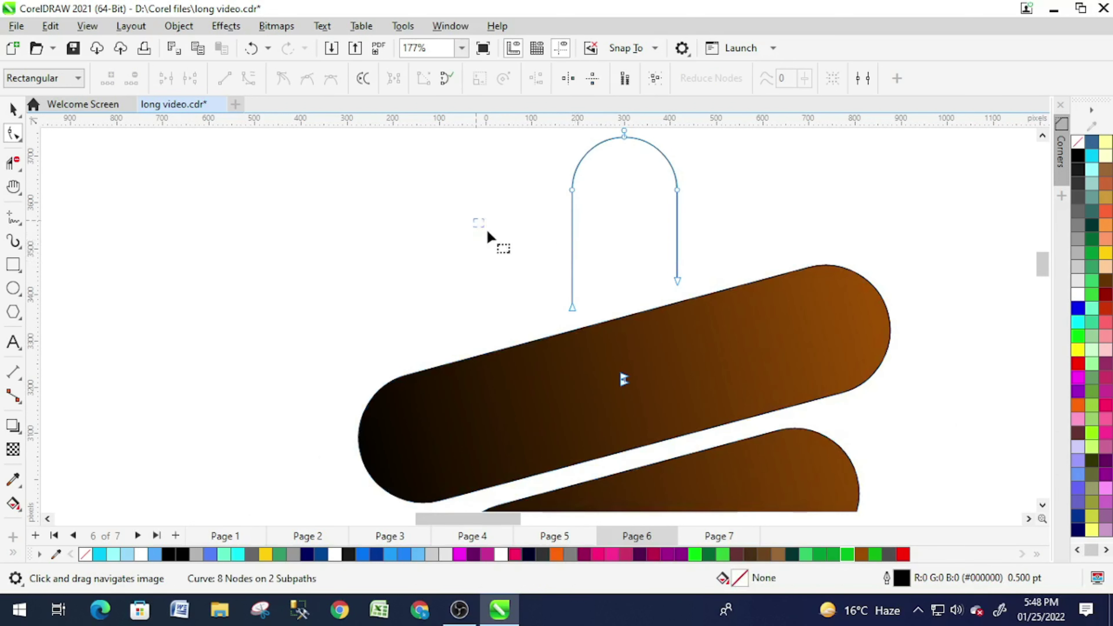
drag(474, 219, 686, 316)
click(613, 337)
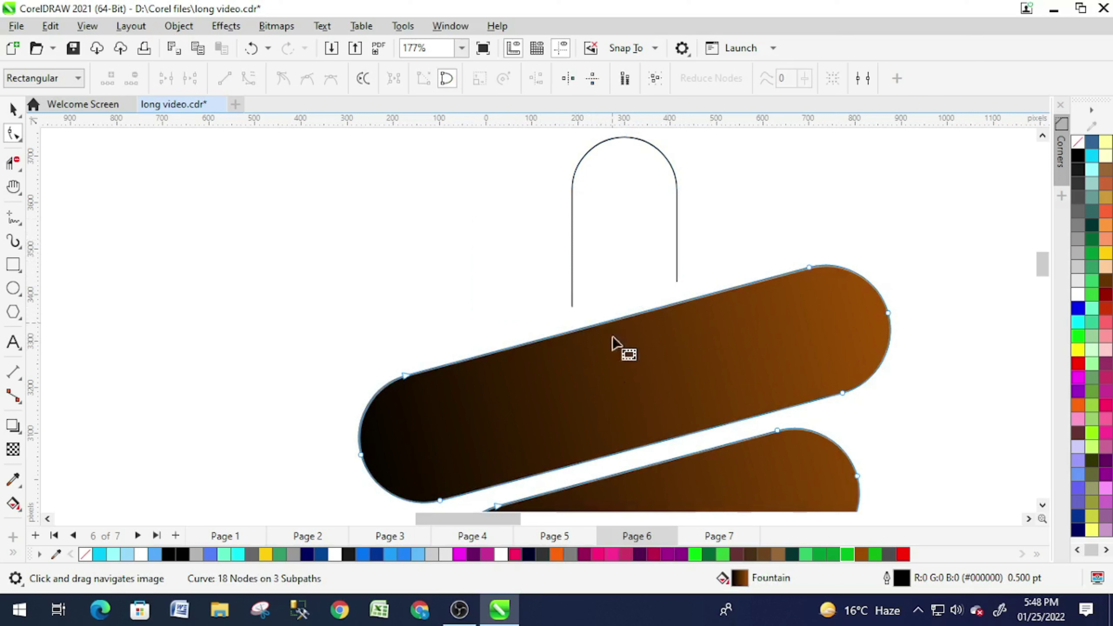
click(572, 264)
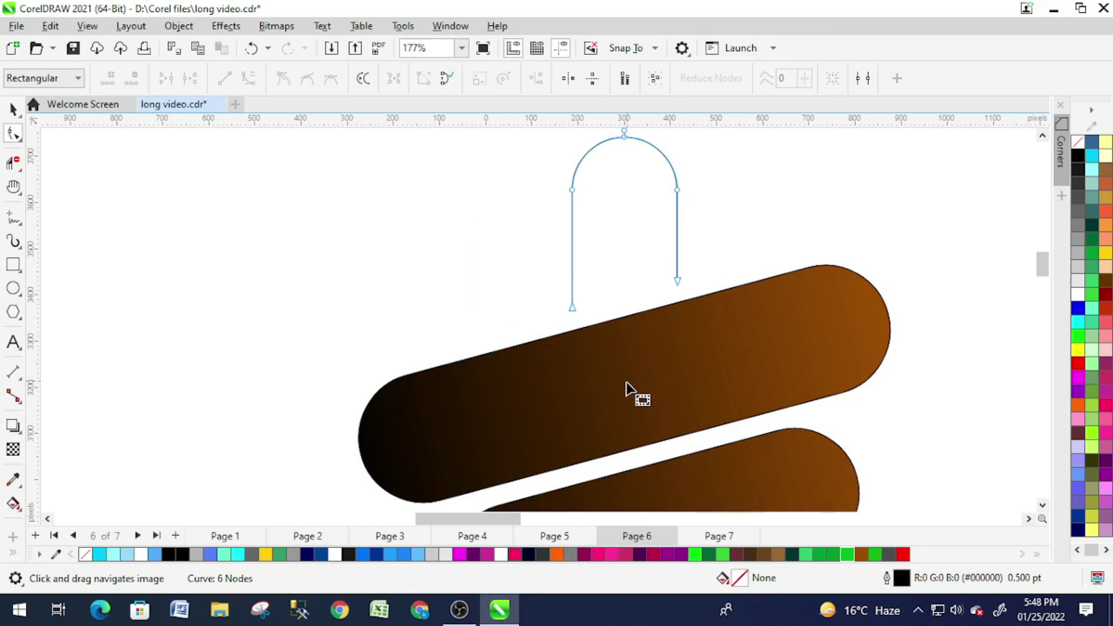
click(573, 308)
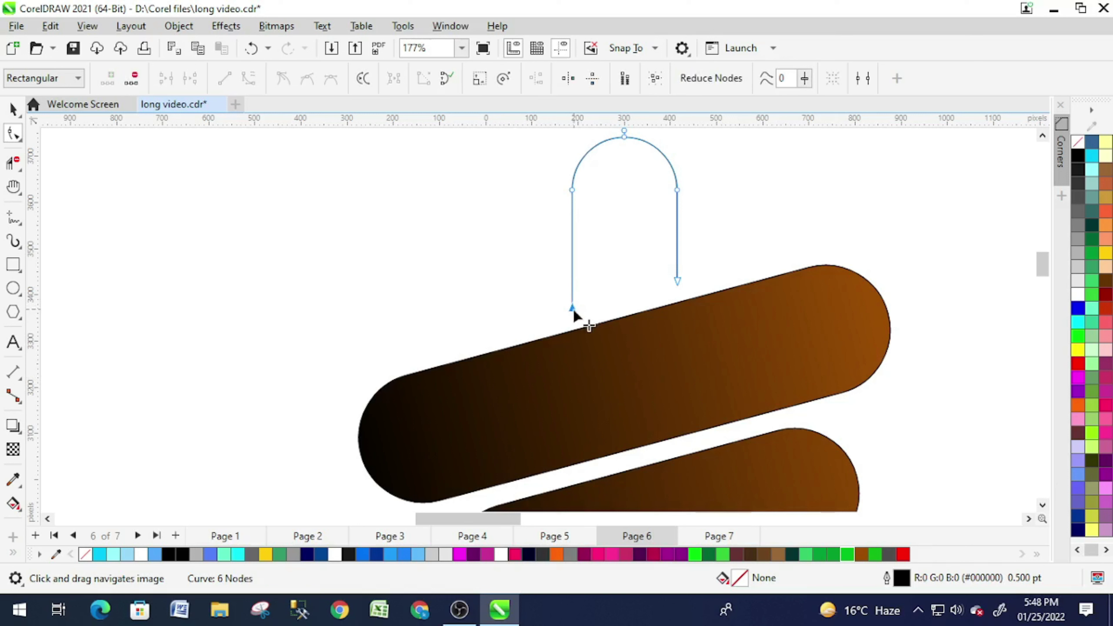
key(ctrl+a)
key(Up)
key(Up)
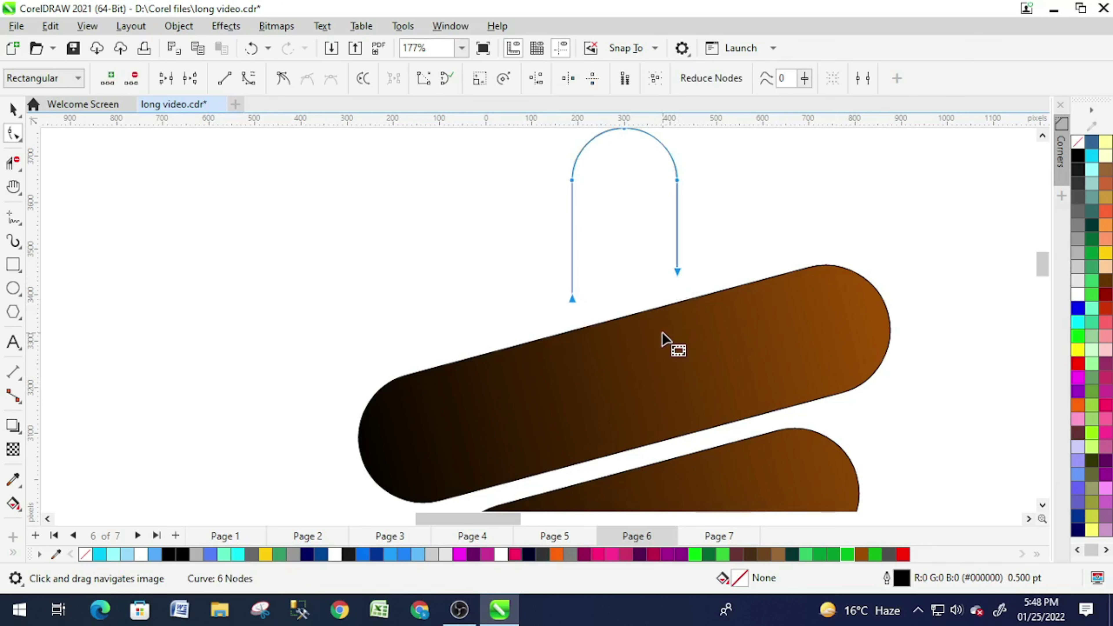
Close the arch with a freehand line from its bottom-left end to its right end.
click(538, 262)
scroll(689, 259, up, 1)
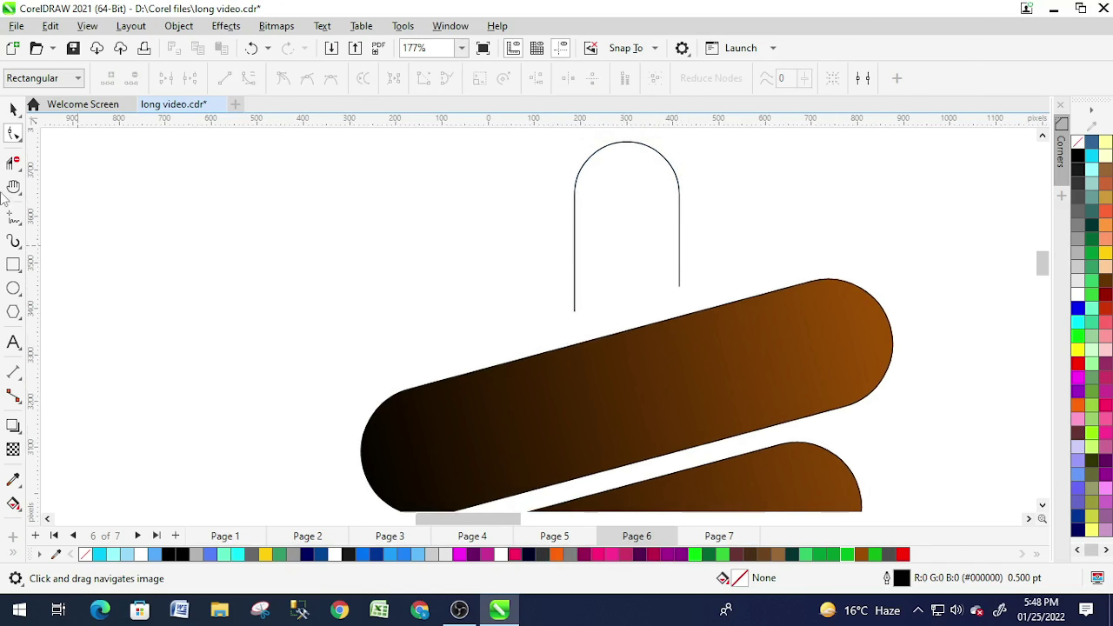
click(13, 217)
click(574, 310)
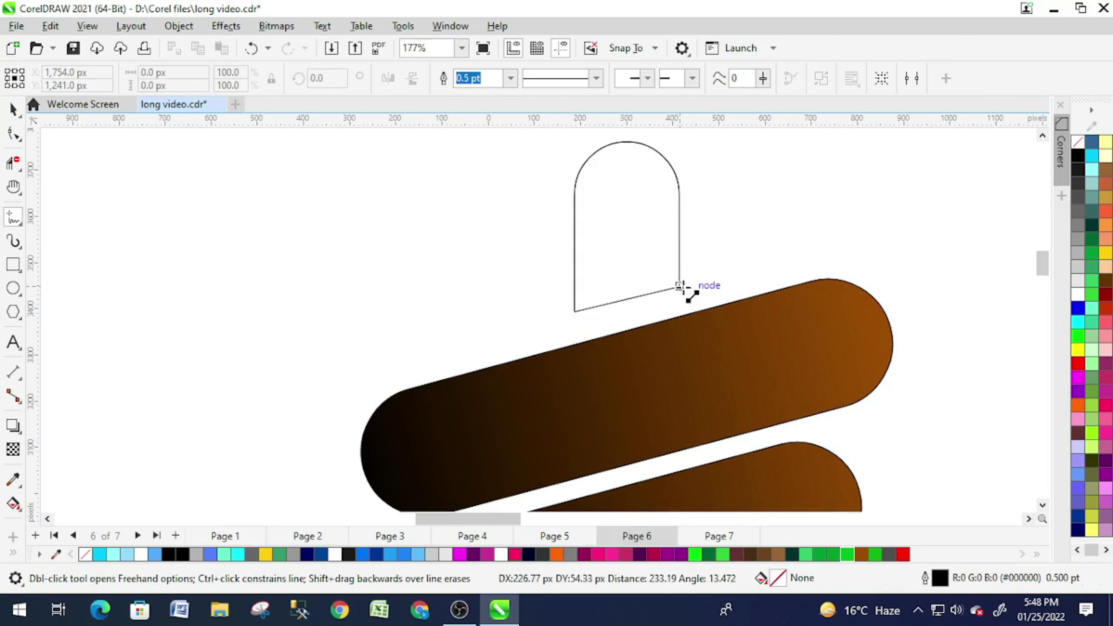
click(680, 287)
click(13, 109)
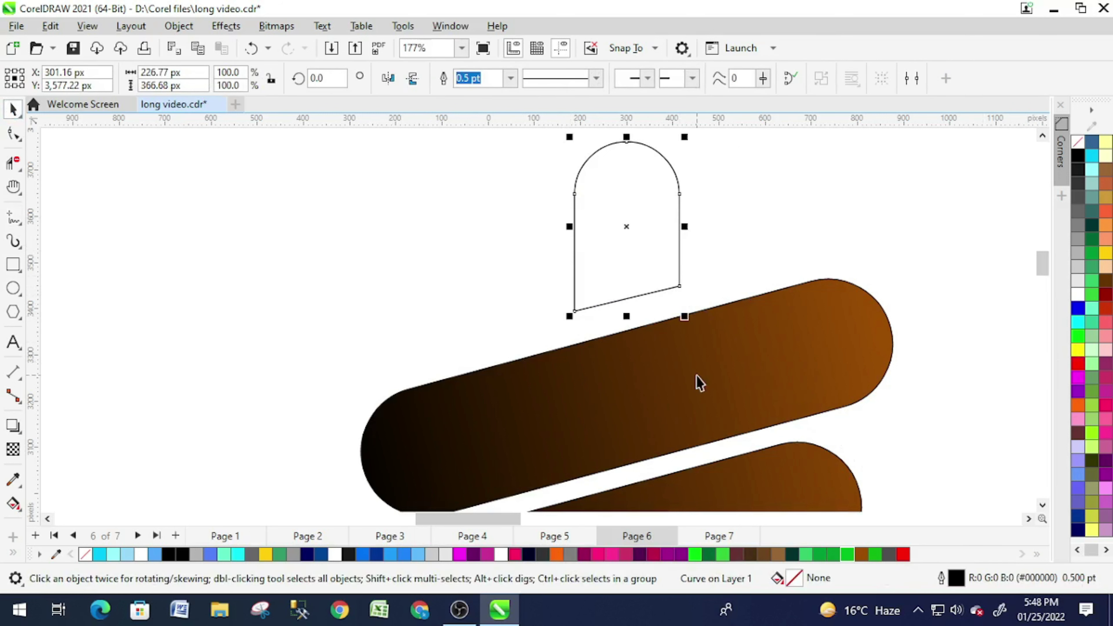
Nudge the arch and its slanted bottom line down together onto the bar.
scroll(763, 303, down, 1)
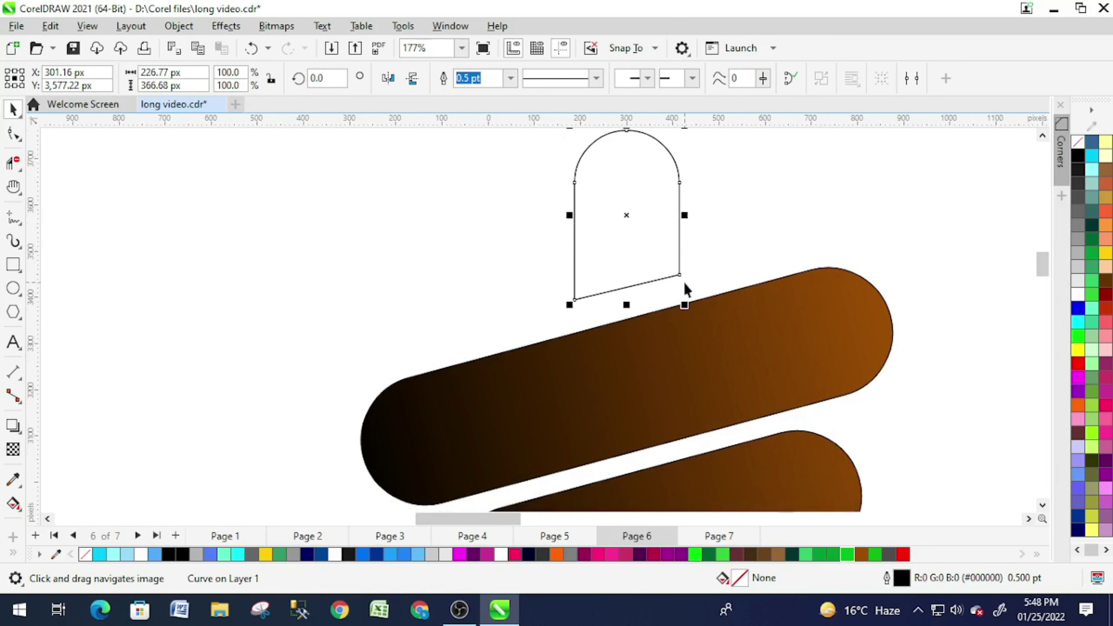
key(Down)
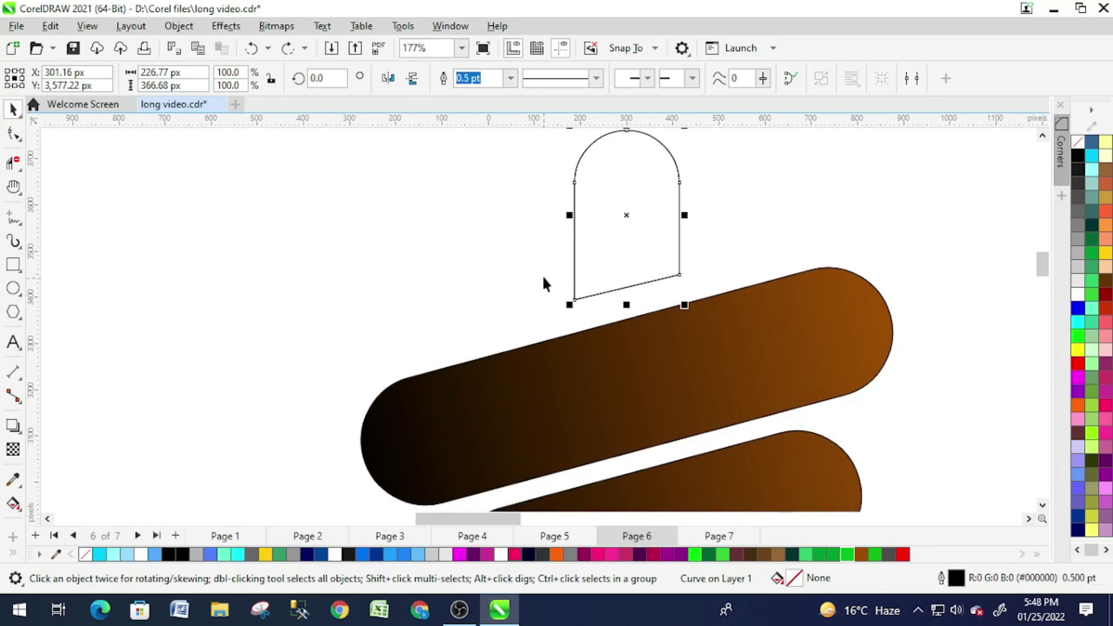
click(619, 293)
click(619, 288)
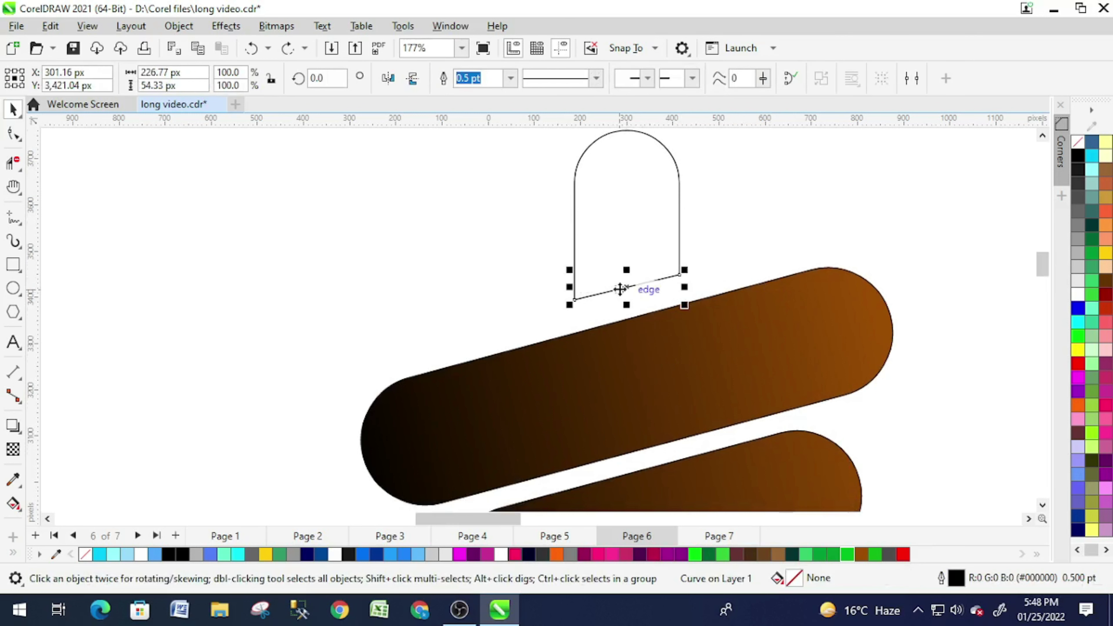
shift+click(576, 216)
key(Down)
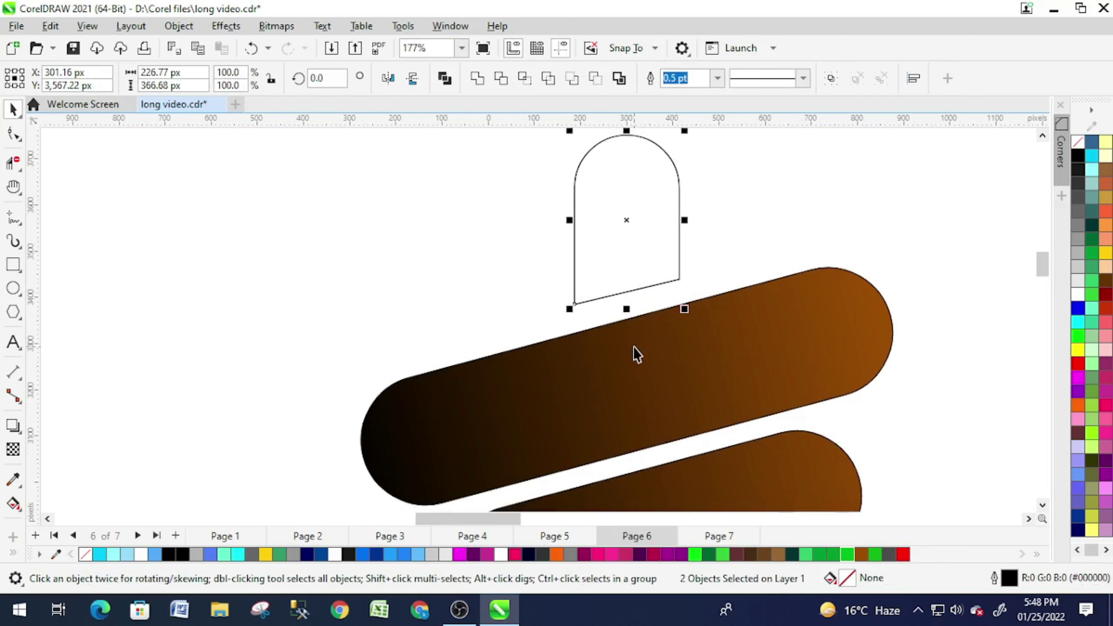
key(Down)
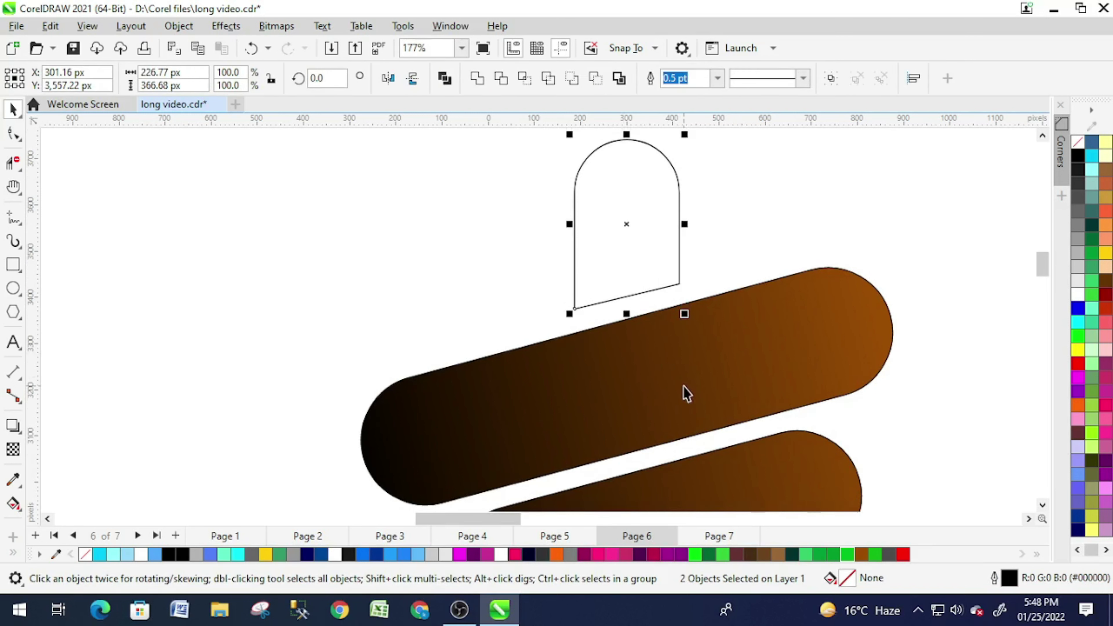
key(Escape)
Smart Fill the enclosed arch area with solid light blue (#52A9FF).
click(13, 505)
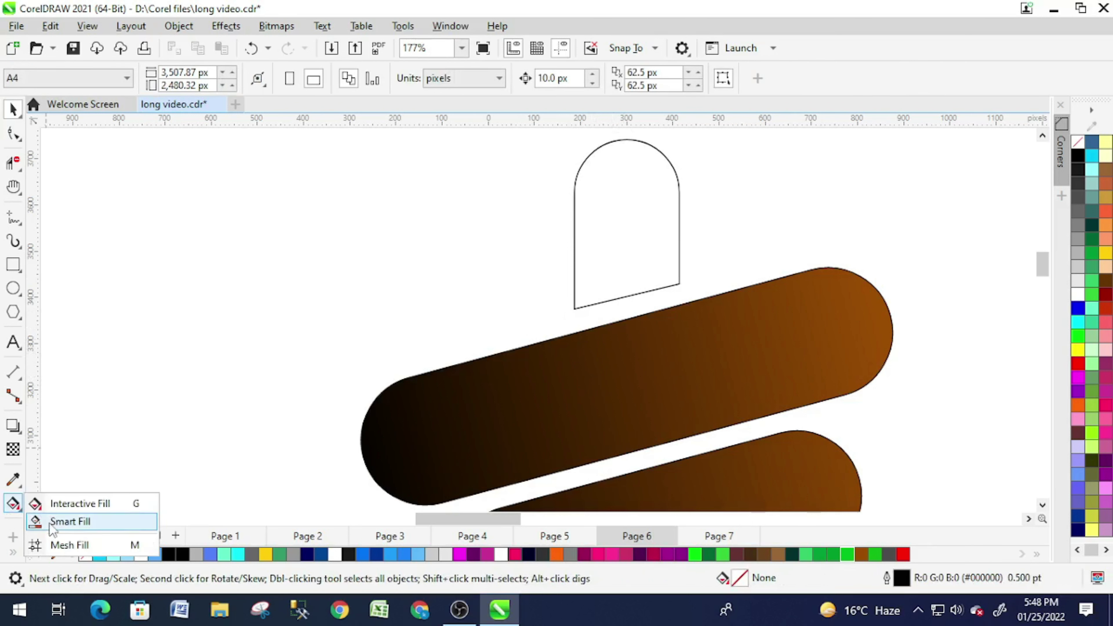
click(70, 523)
click(614, 241)
click(12, 112)
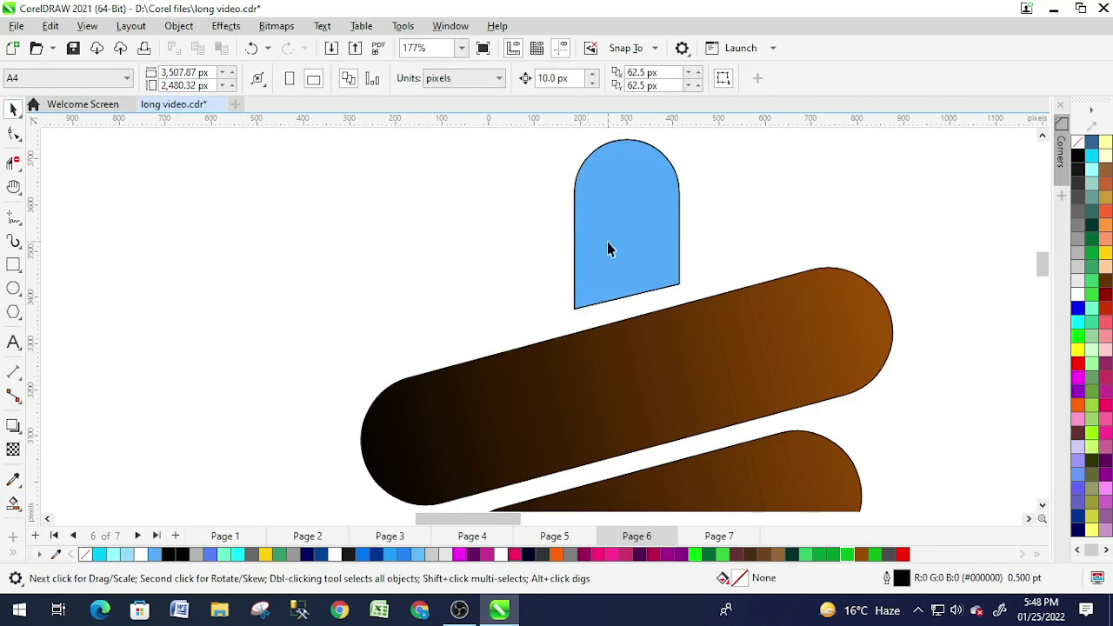
click(681, 238)
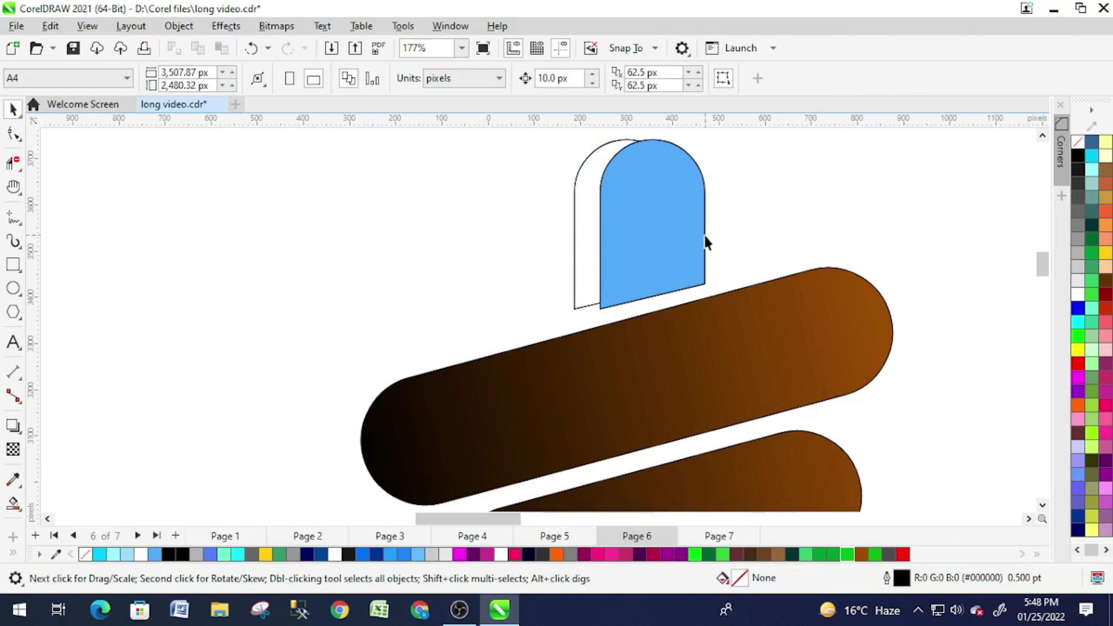
drag(538, 265, 706, 310)
key(Escape)
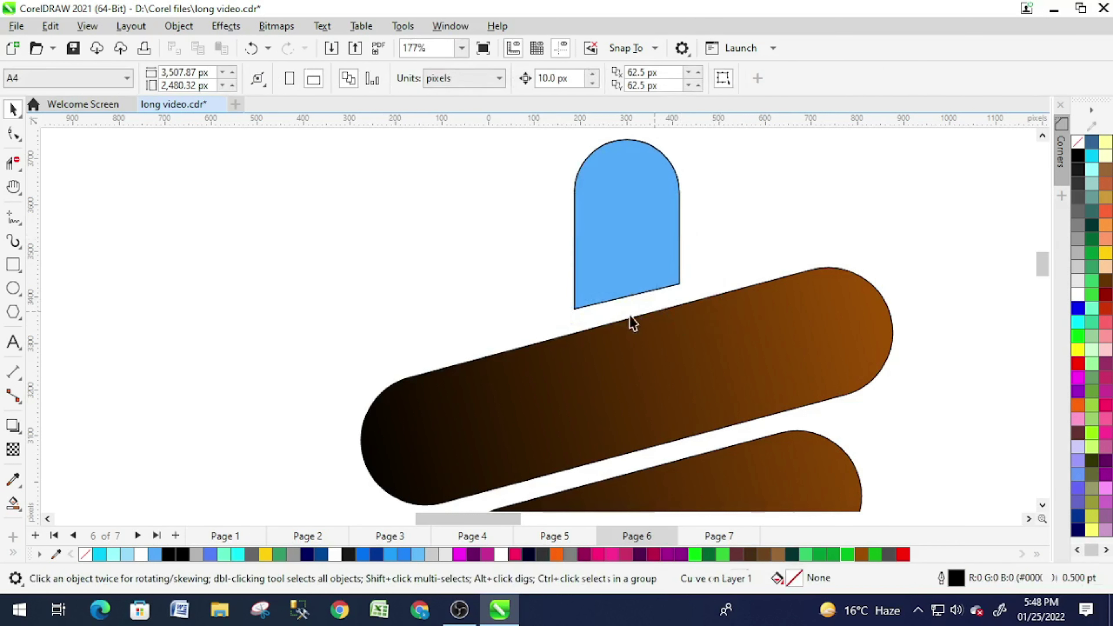
Try welding the blue arch with the brown bar, then undo the weld.
click(599, 215)
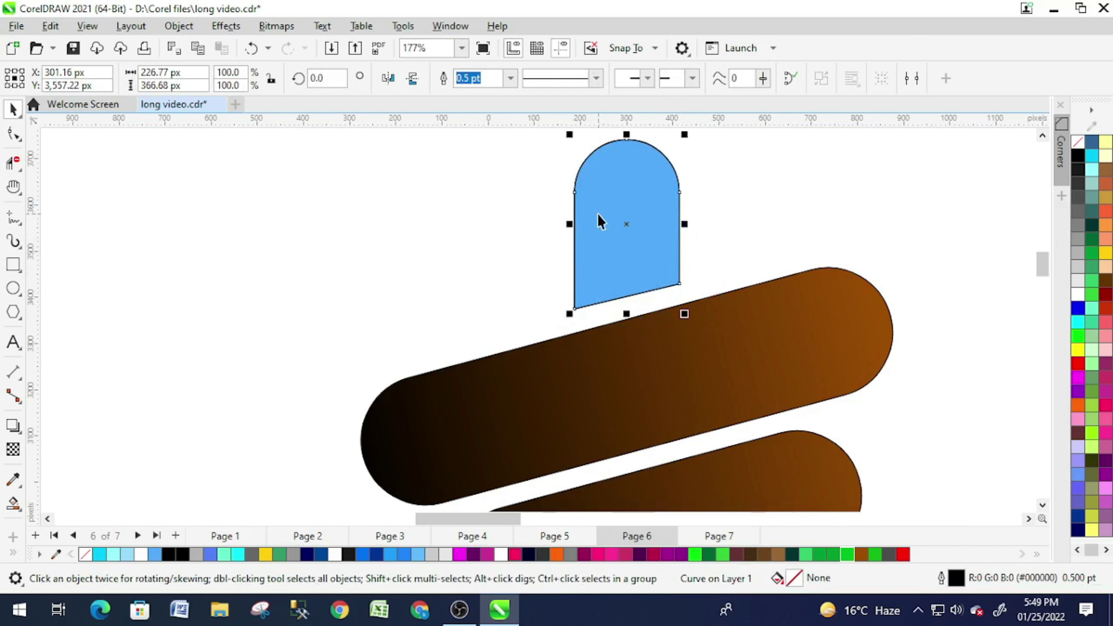
click(581, 220)
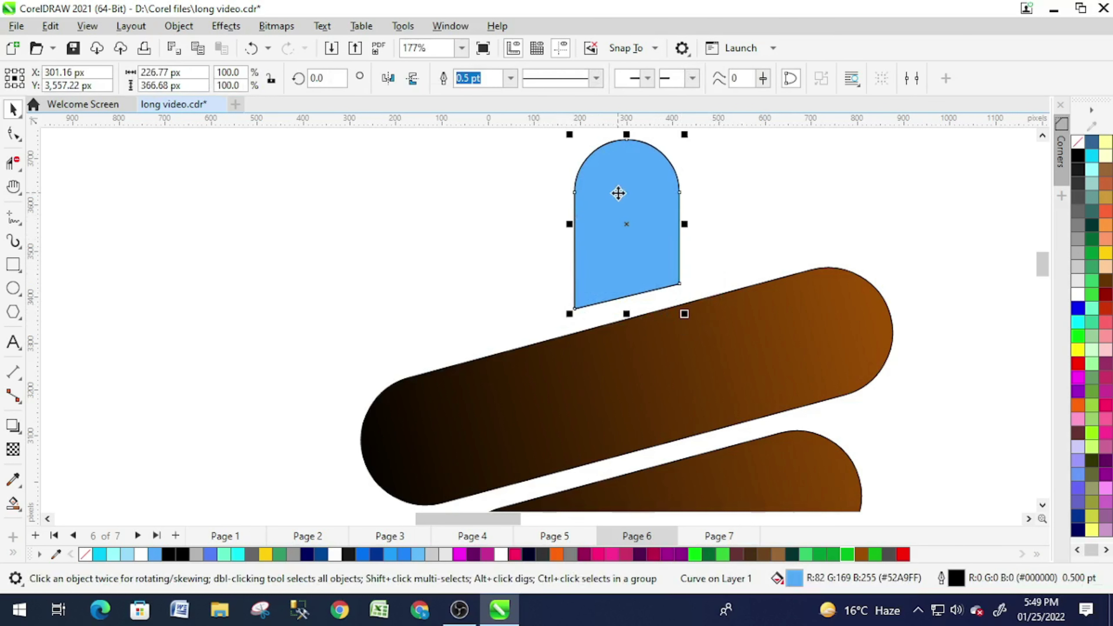
shift+click(616, 367)
click(478, 79)
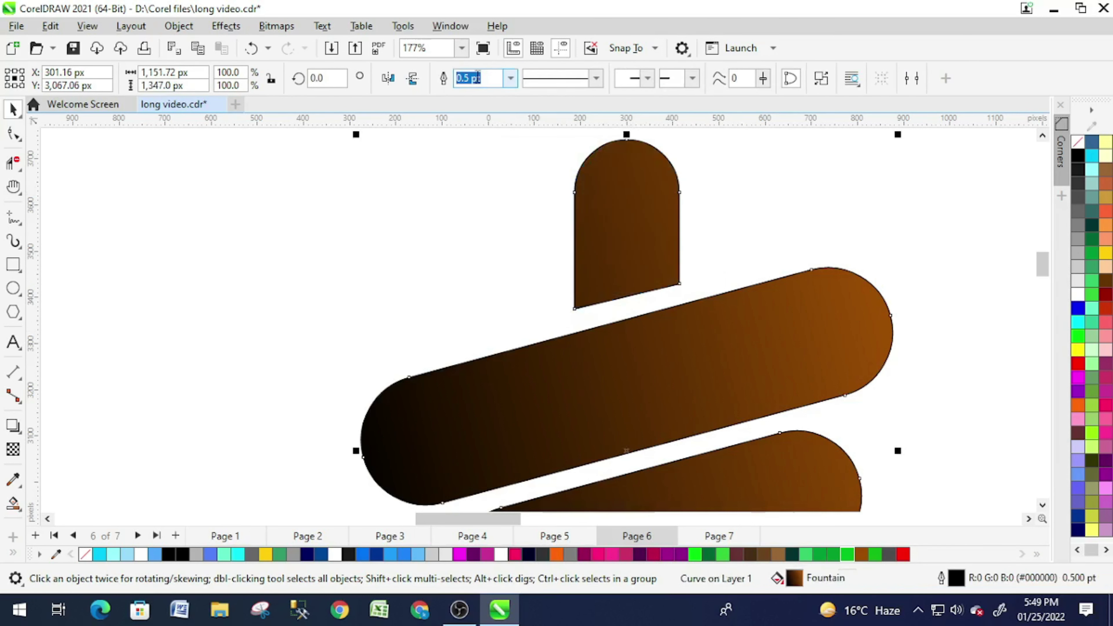
click(447, 249)
scroll(618, 264, down, 3)
scroll(616, 263, down, 2)
scroll(671, 273, down, 2)
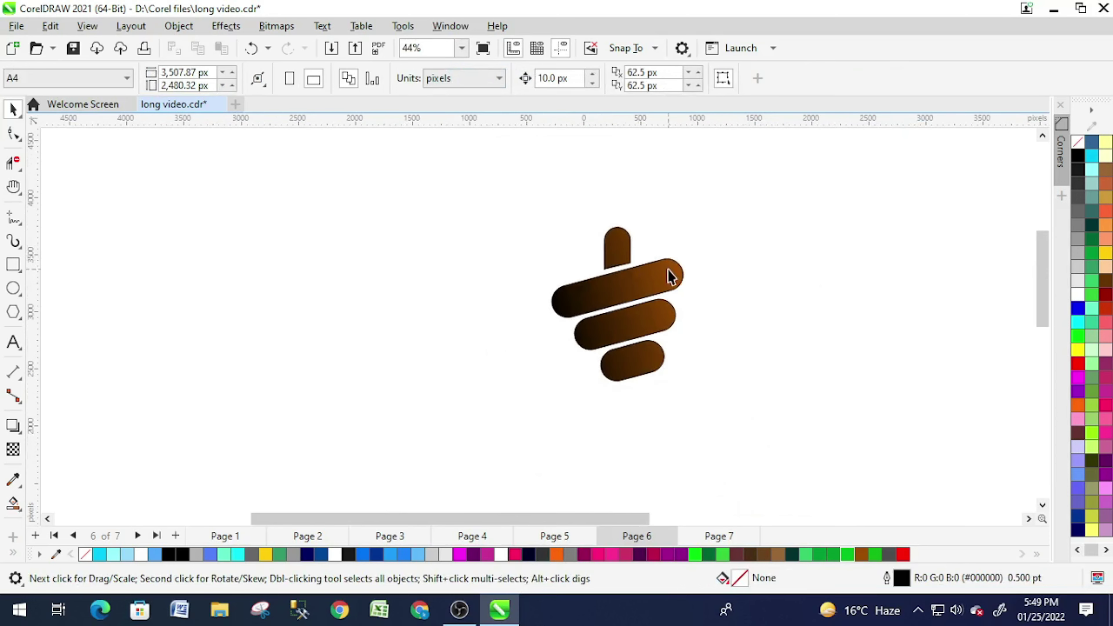
click(662, 319)
key(Escape)
scroll(663, 327, down, 1)
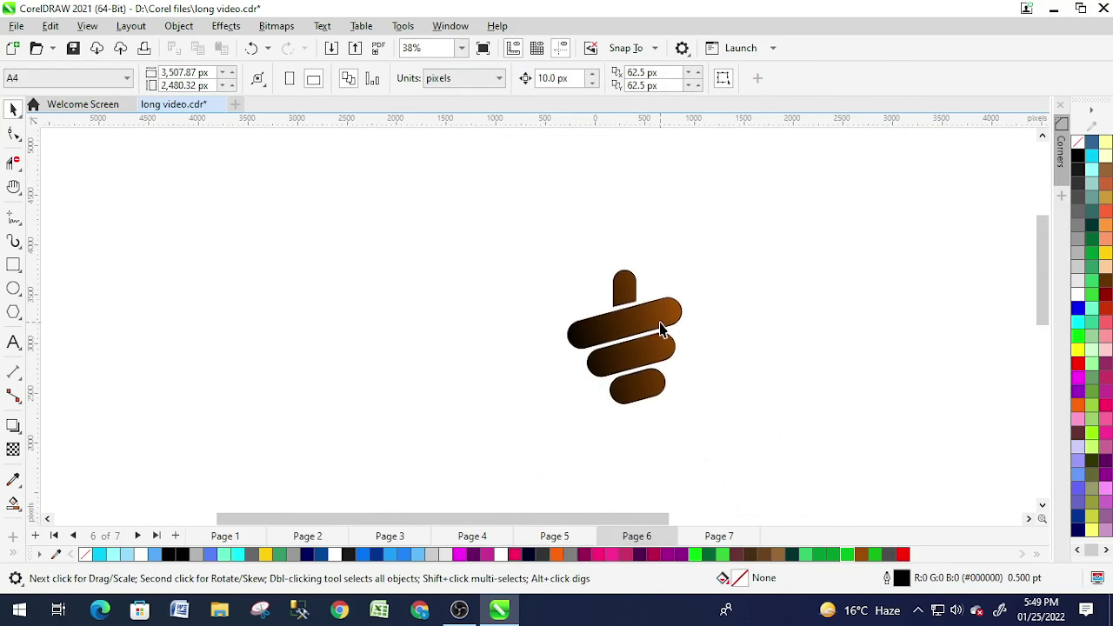
key(ctrl+z)
Rotate the brown bars slightly in rotate mode.
click(648, 325)
key(Escape)
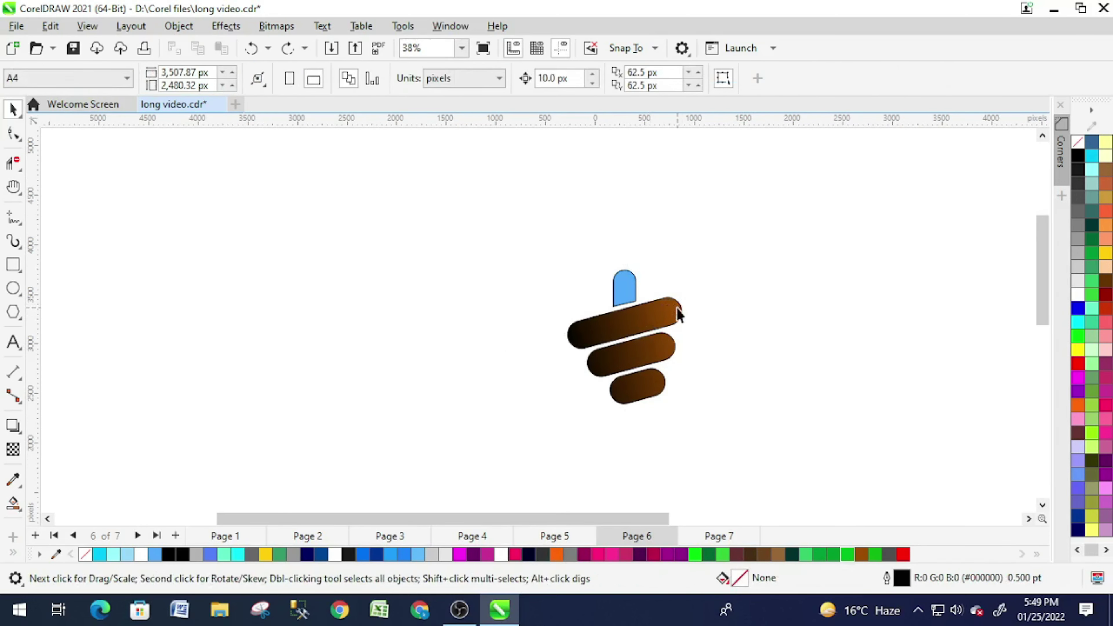
click(641, 322)
drag(689, 293, 707, 304)
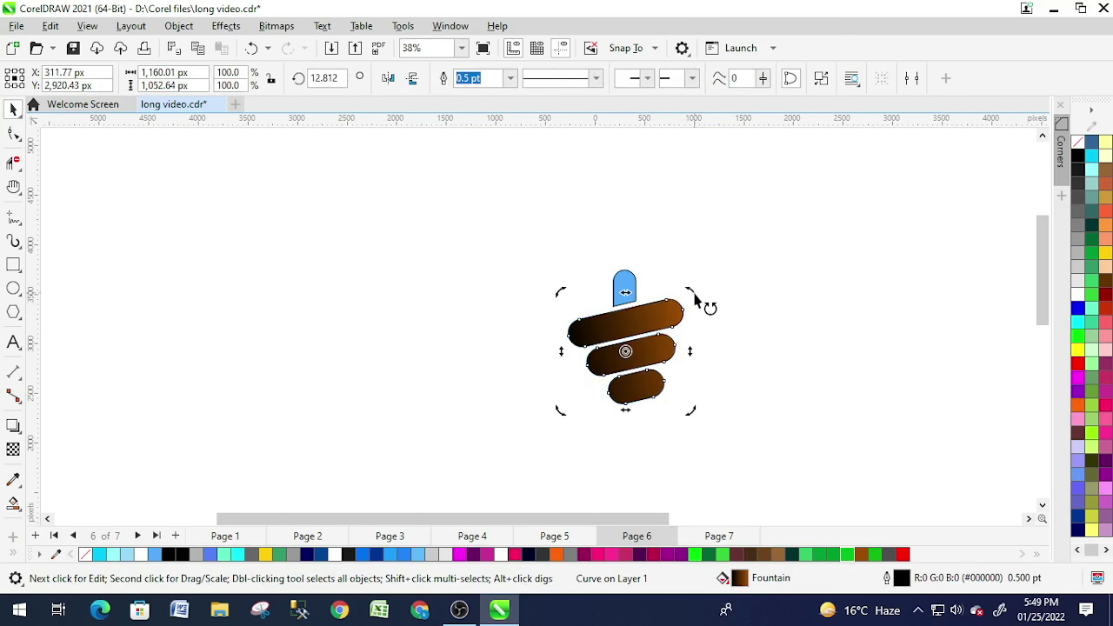
key(Escape)
scroll(644, 322, up, 5)
click(614, 273)
Drag the arch's bottom-left and bottom-right nodes down onto the top bar.
click(13, 133)
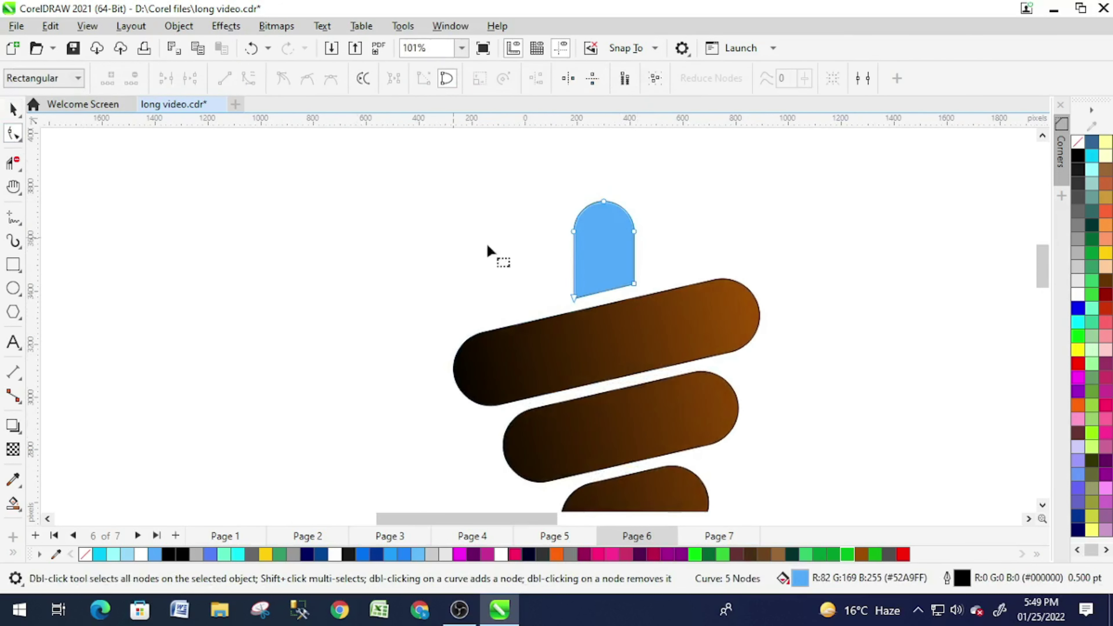
scroll(570, 263, up, 5)
drag(719, 331, 719, 337)
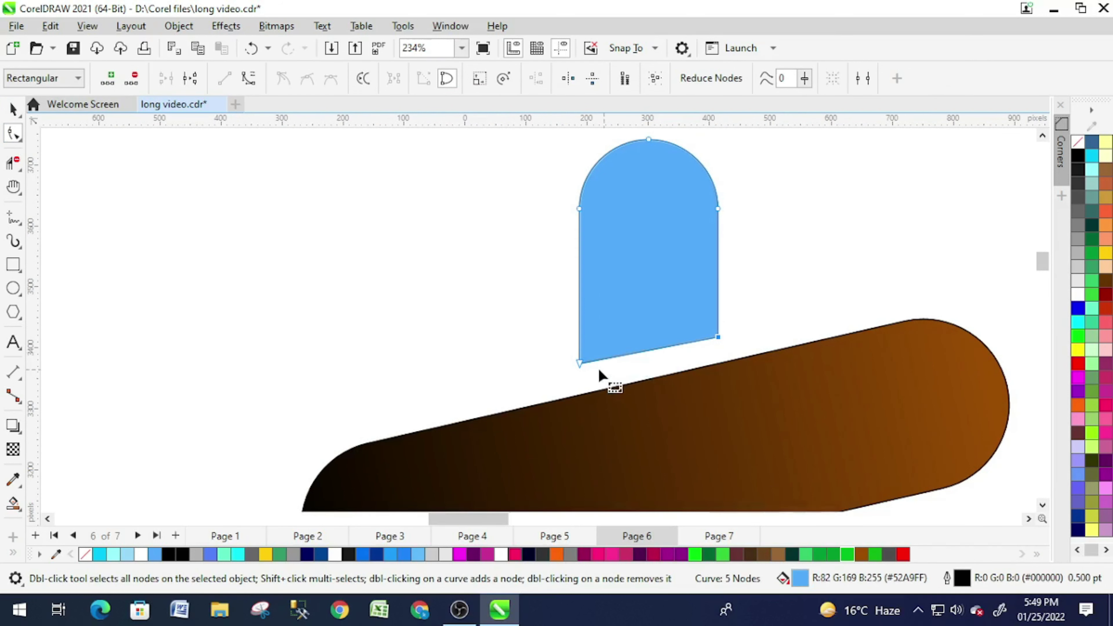
drag(579, 363, 582, 371)
scroll(710, 346, down, 3)
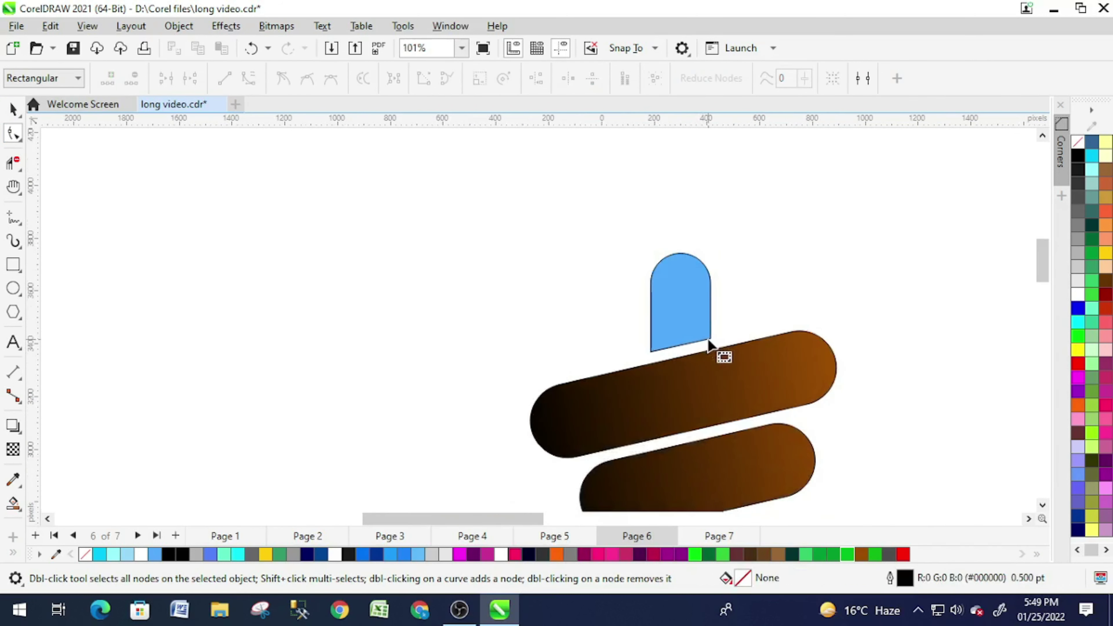
click(13, 109)
Weld the blue arch and the top brown bar into one brown-gradient shape.
click(676, 339)
shift+click(674, 388)
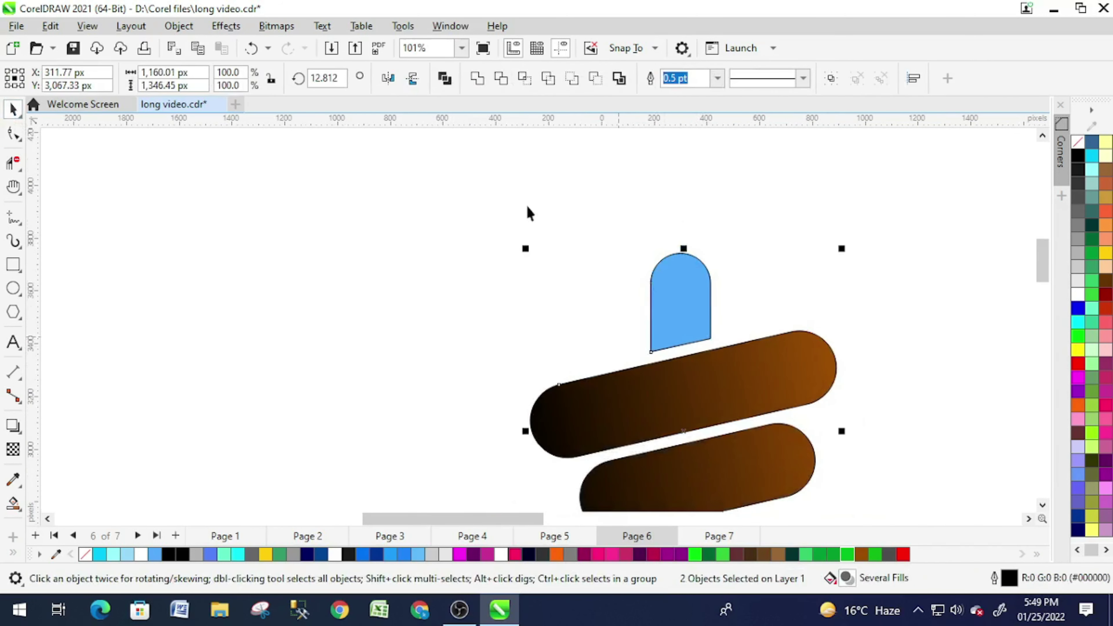
click(483, 79)
scroll(691, 325, down, 3)
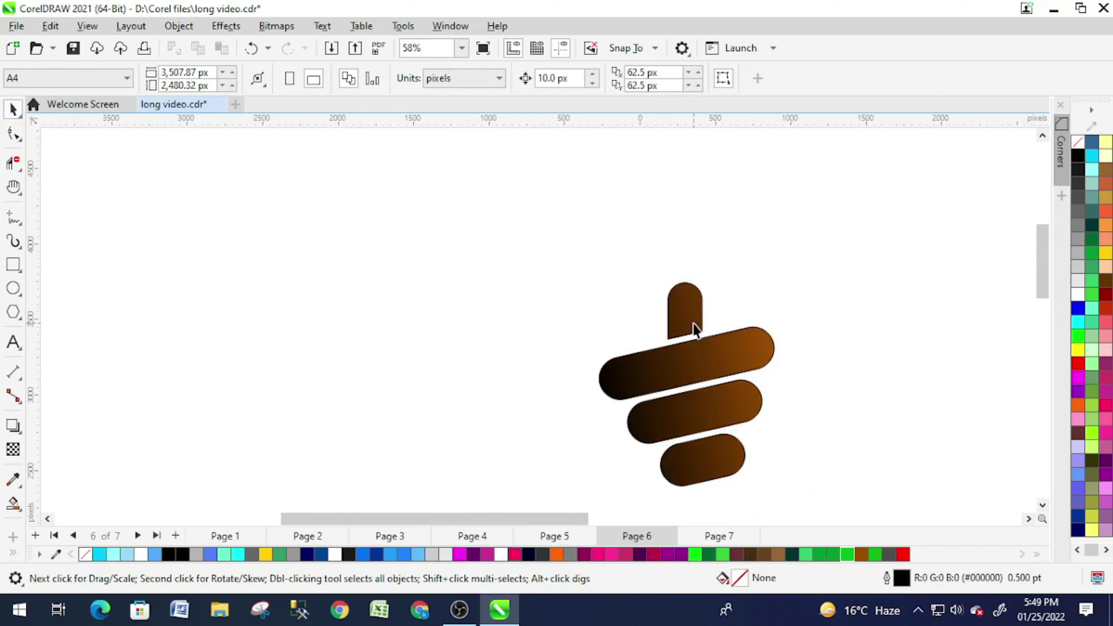
click(905, 249)
scroll(665, 319, up, 2)
scroll(671, 347, up, 2)
scroll(700, 335, up, 3)
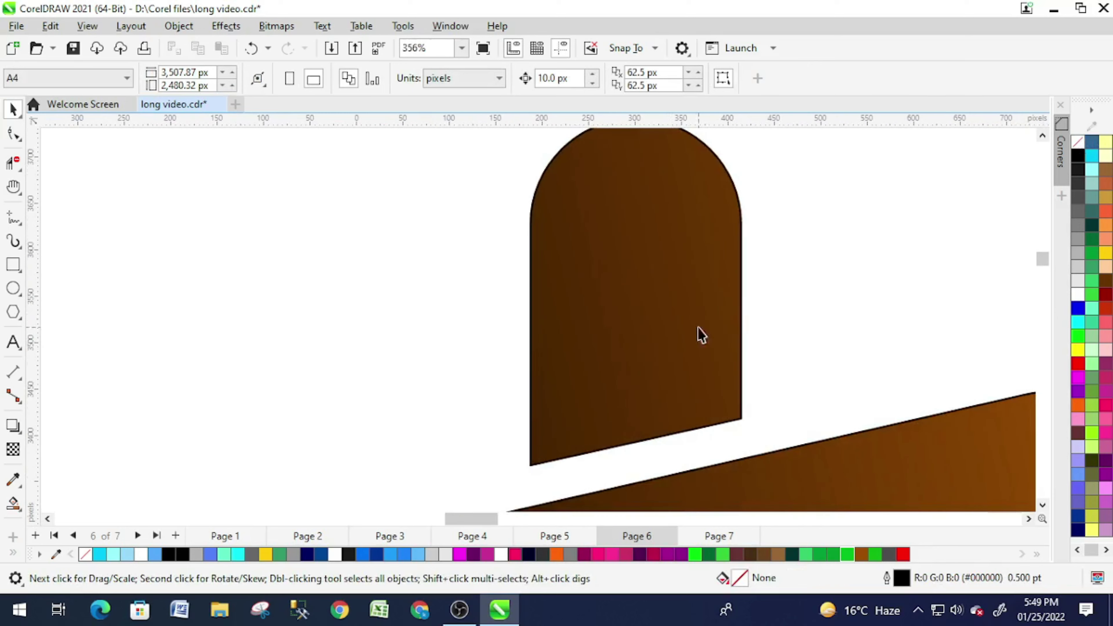
click(740, 288)
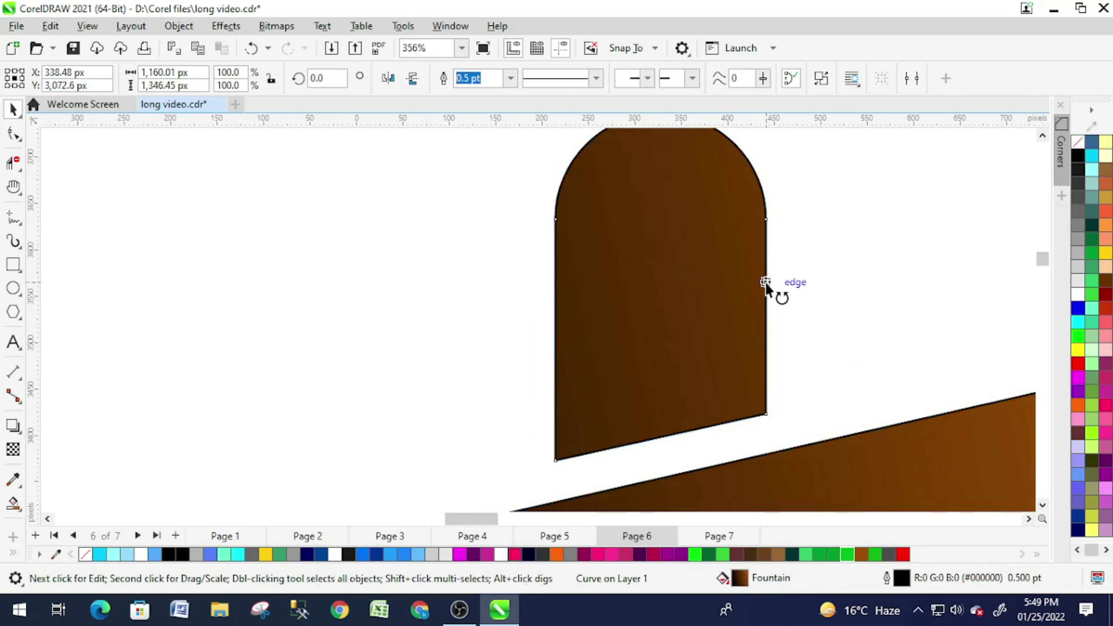
Remove the outline from the merged stem shape, leaving room above the stem.
right_click(1080, 141)
click(926, 217)
scroll(926, 217, down, 5)
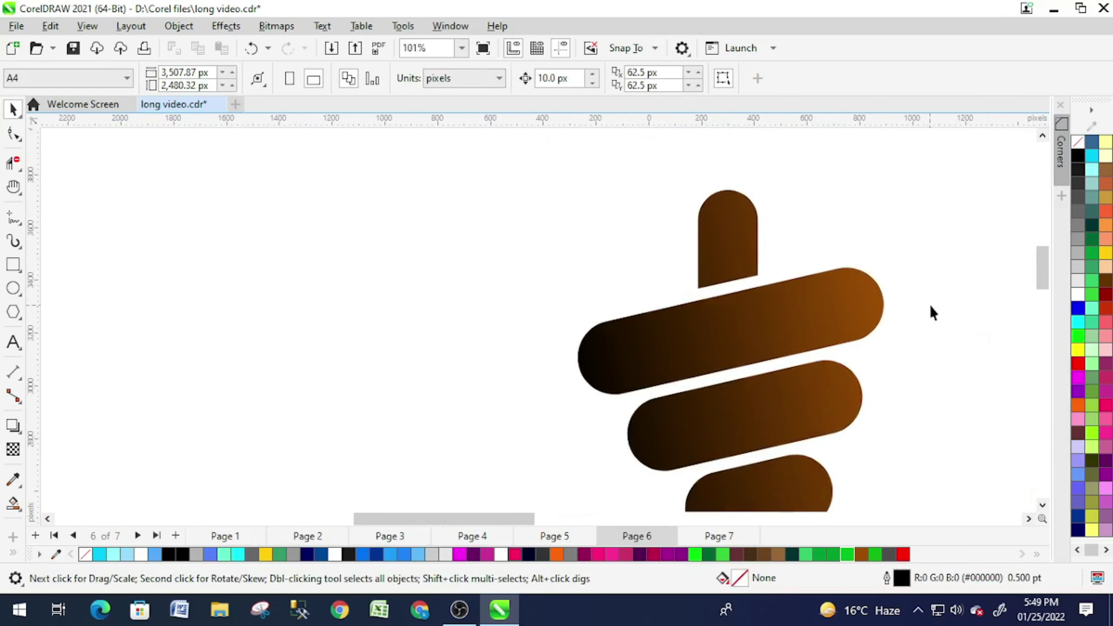
drag(933, 313, 684, 354)
scroll(799, 360, down, 1)
Draw a narrow freehand triangle rising up-right from just above the stem.
click(13, 217)
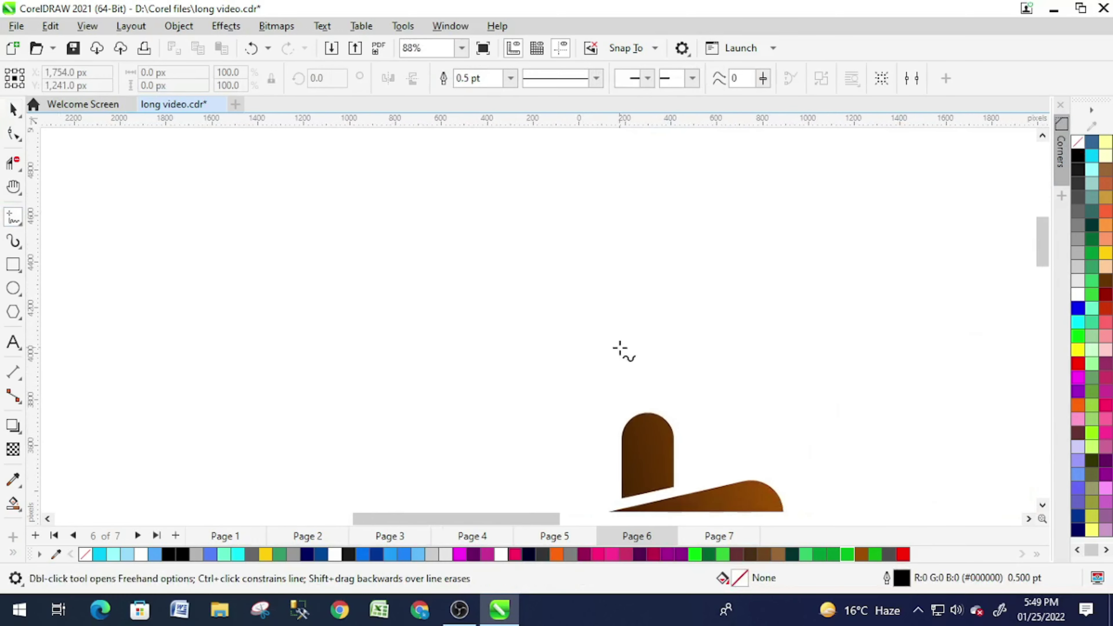
click(656, 399)
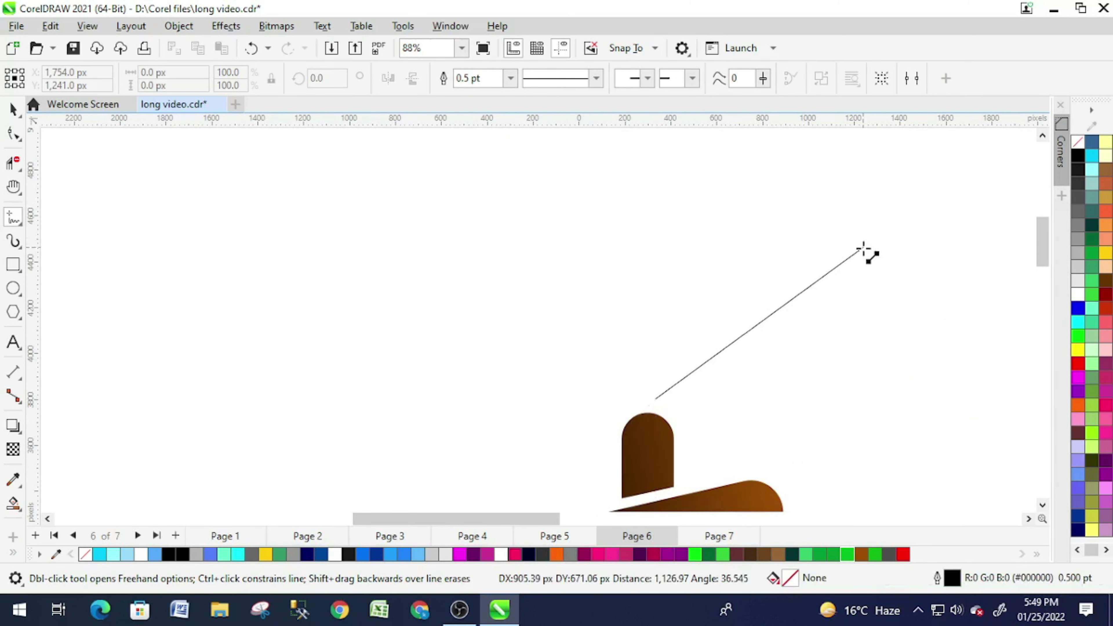
click(881, 307)
click(662, 404)
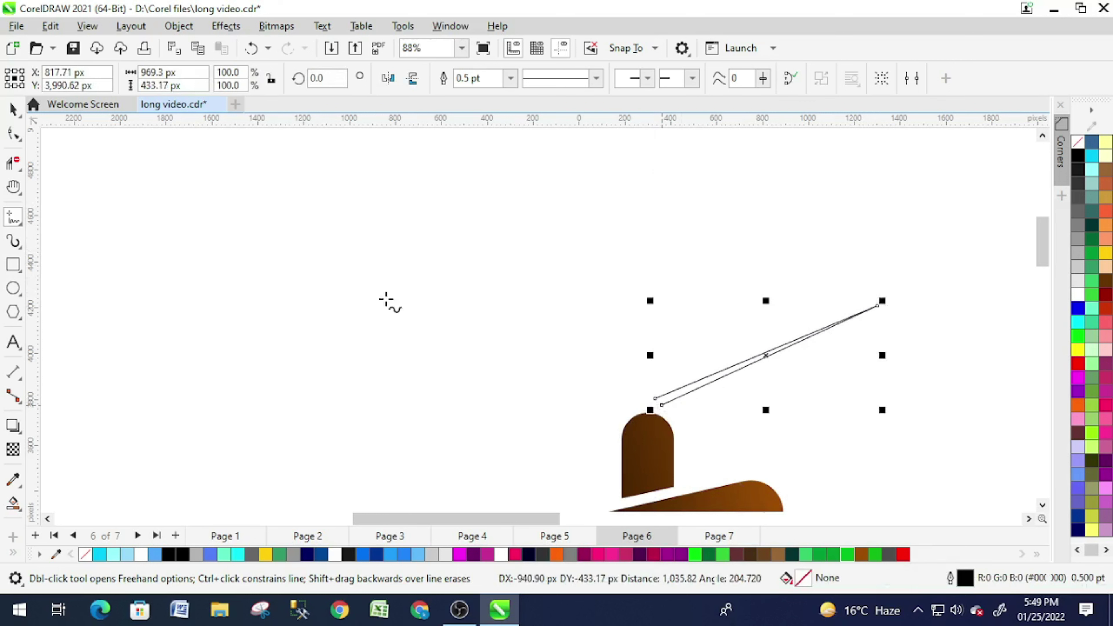
Convert the upper and lower edges to curves and bend them into a leaf shape.
click(12, 134)
click(725, 370)
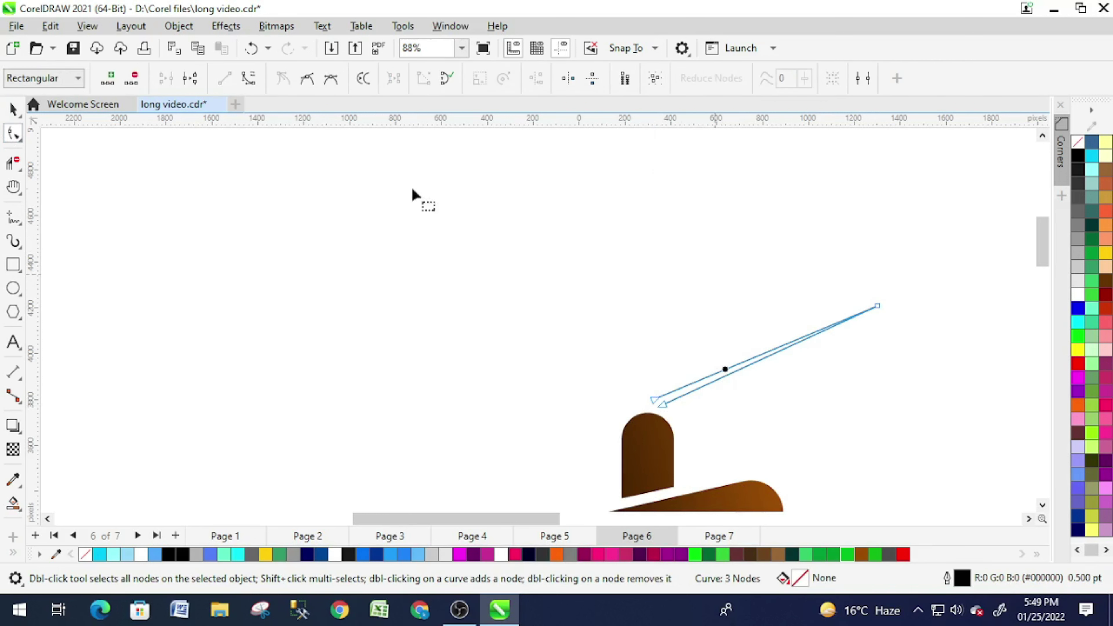
click(248, 79)
mouse_move(774, 357)
mouse_down()
mouse_move(750, 294)
mouse_move(753, 326)
mouse_move(753, 286)
mouse_up()
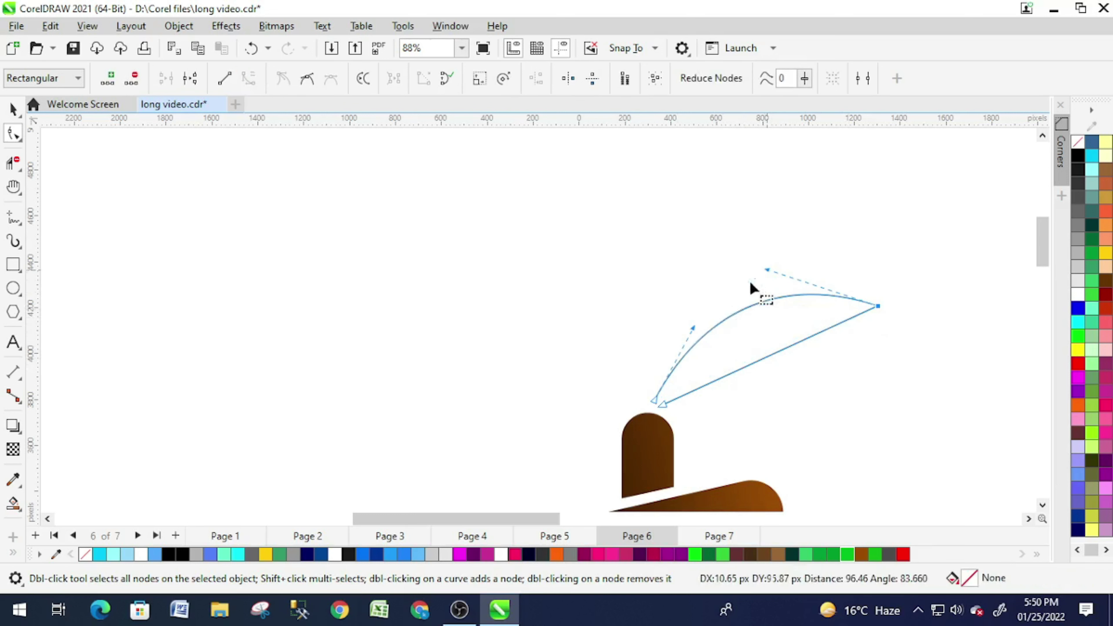
mouse_move(701, 330)
mouse_down()
mouse_move(664, 340)
mouse_move(668, 348)
mouse_up()
click(748, 366)
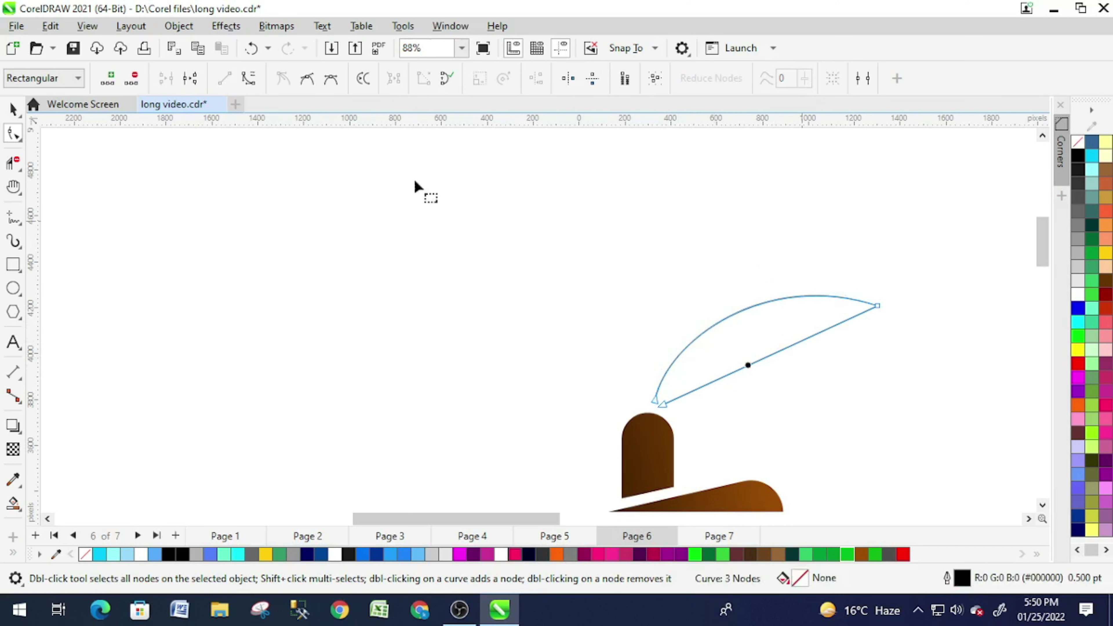
click(249, 83)
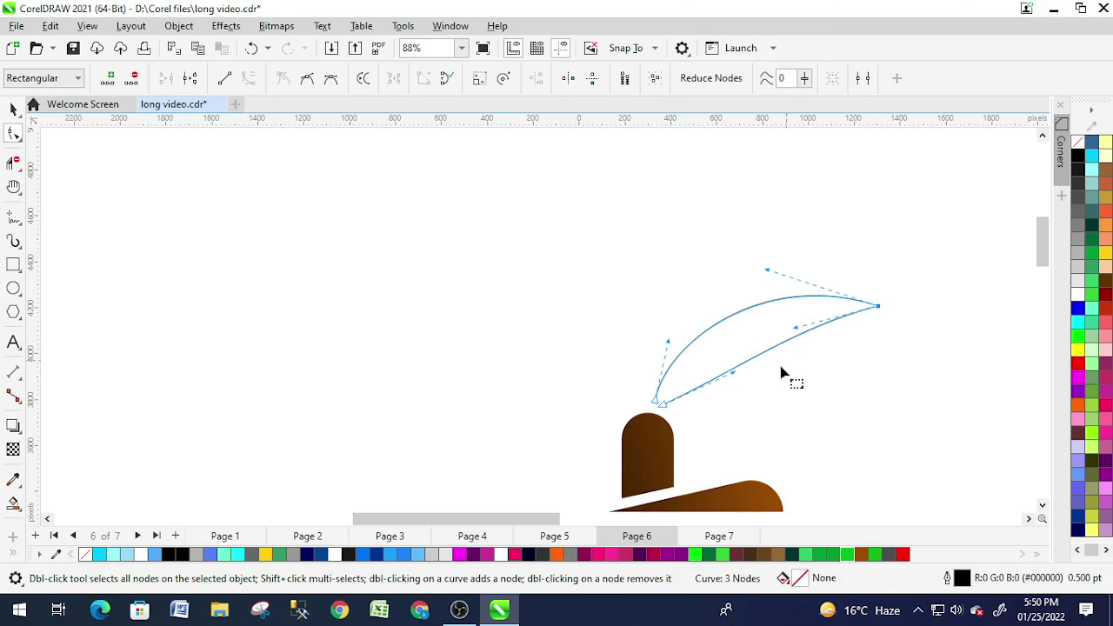
drag(733, 372, 769, 464)
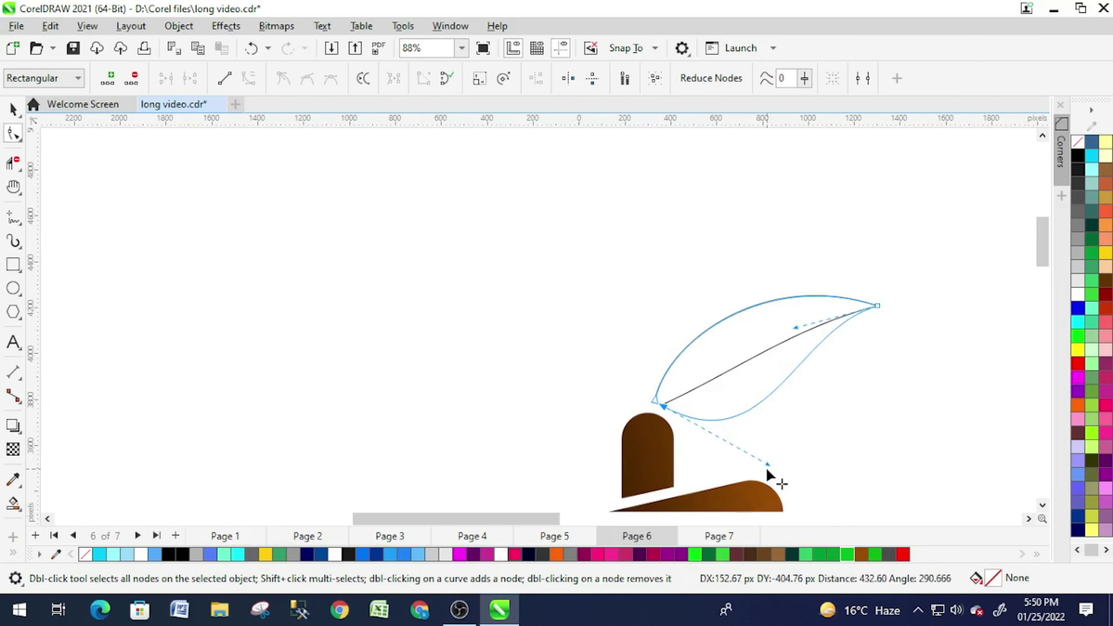
drag(793, 333, 806, 351)
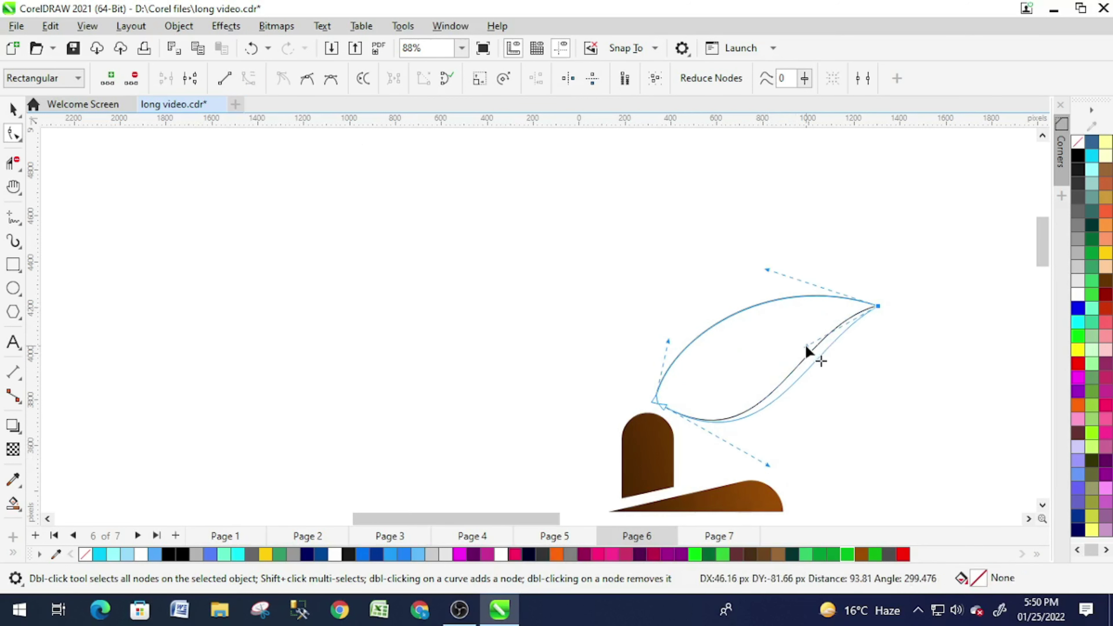
drag(744, 312, 739, 304)
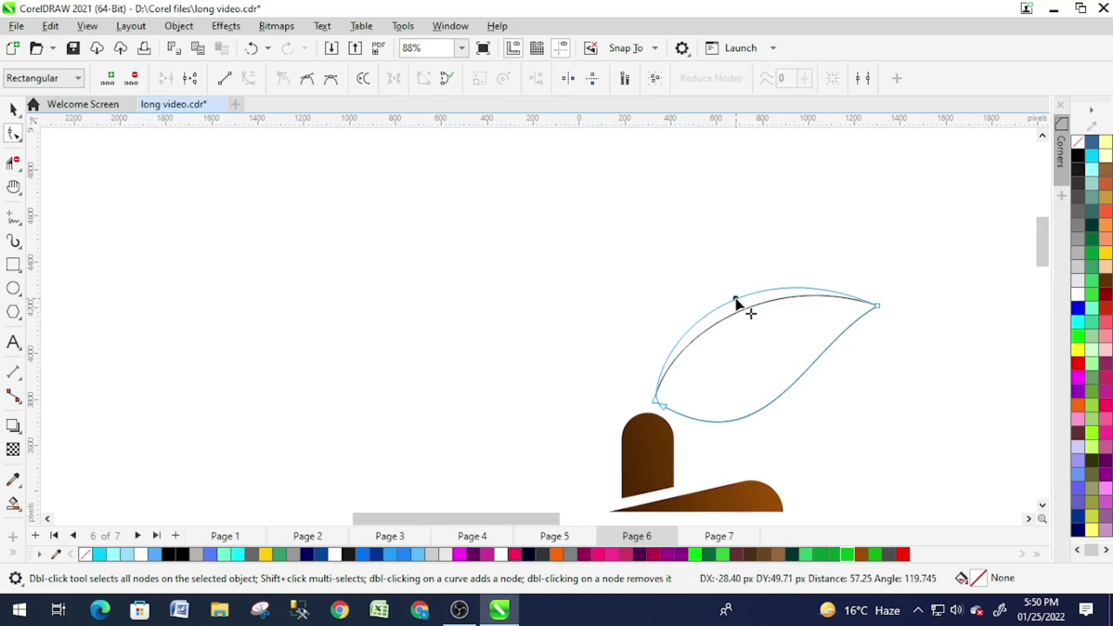
Draw a straight vein line from the leaf tip down to its base.
key(h)
drag(784, 352, 784, 323)
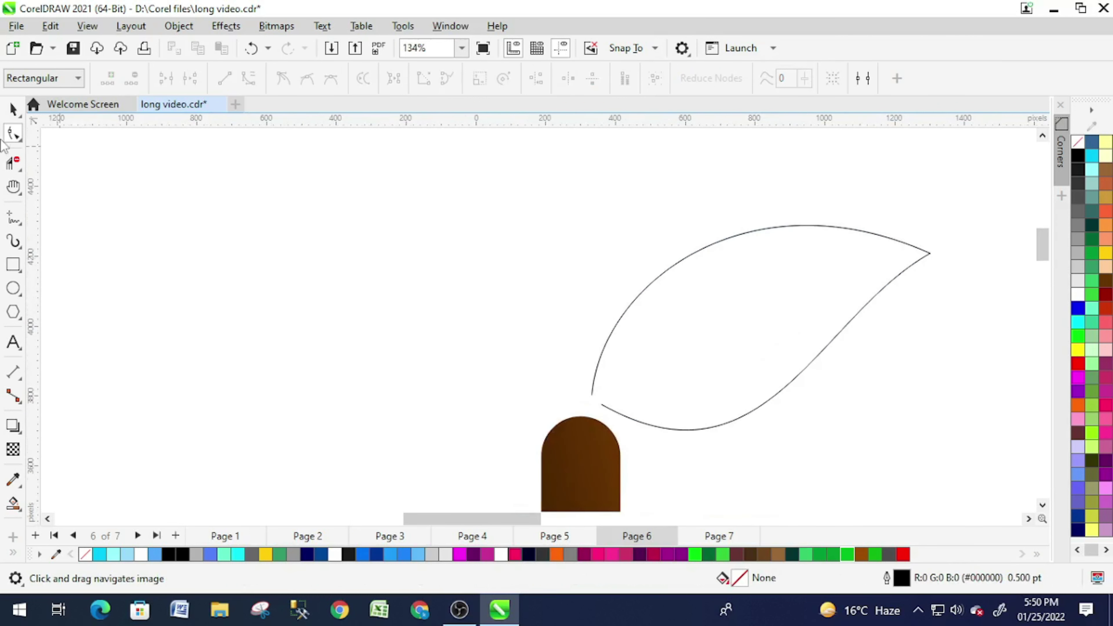
click(13, 218)
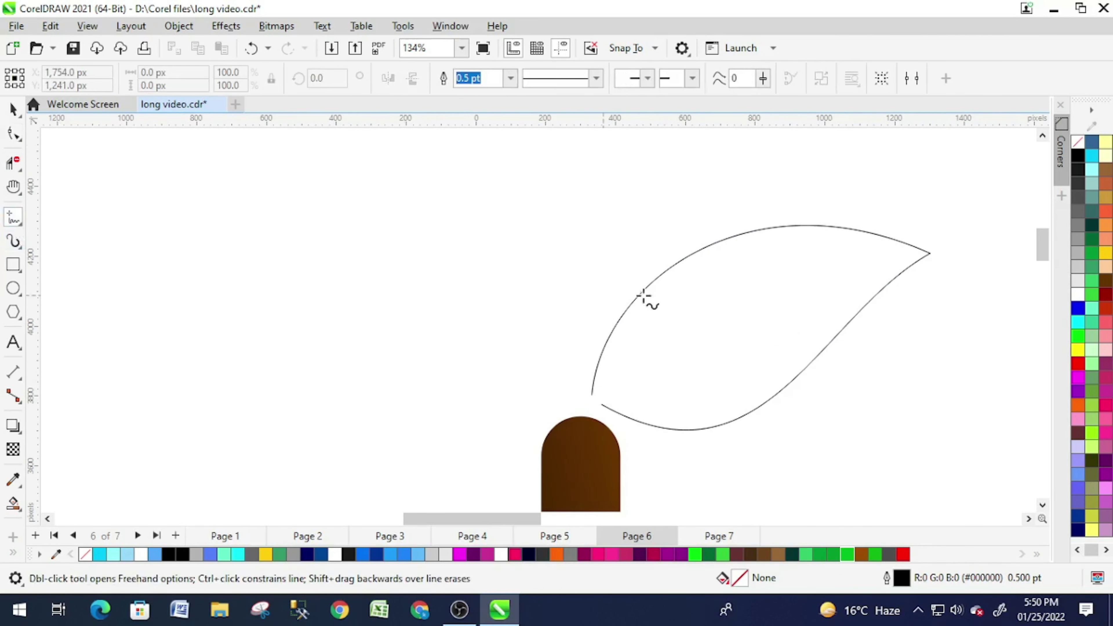
click(931, 254)
click(592, 395)
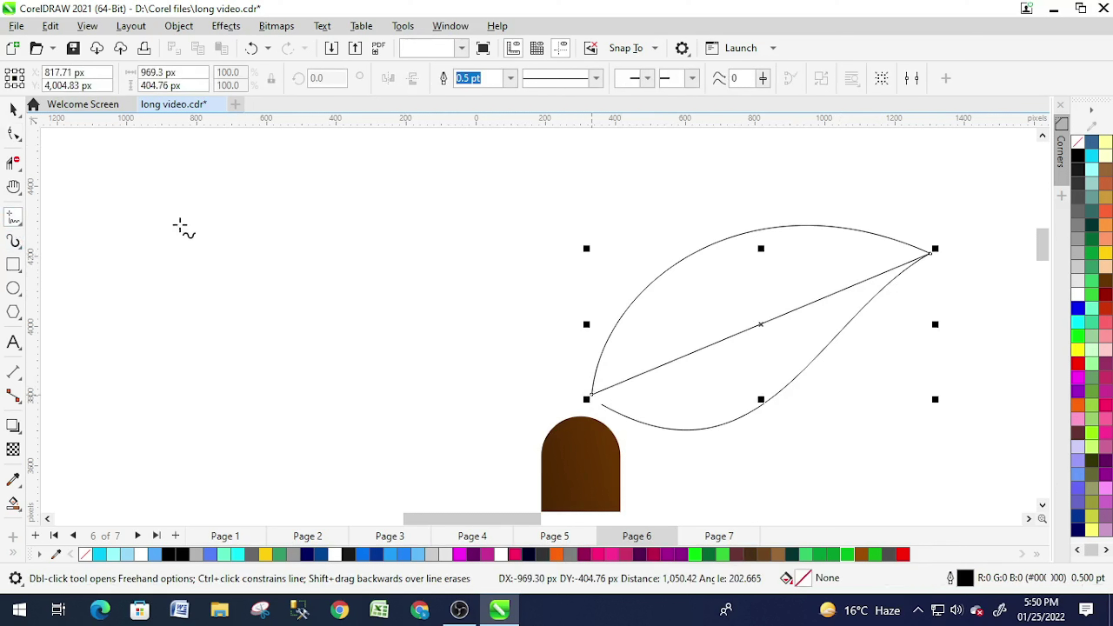
Remove the outline's loose end nodes and pull its end down to the leaf base.
click(13, 134)
scroll(583, 419, up, 4)
click(666, 406)
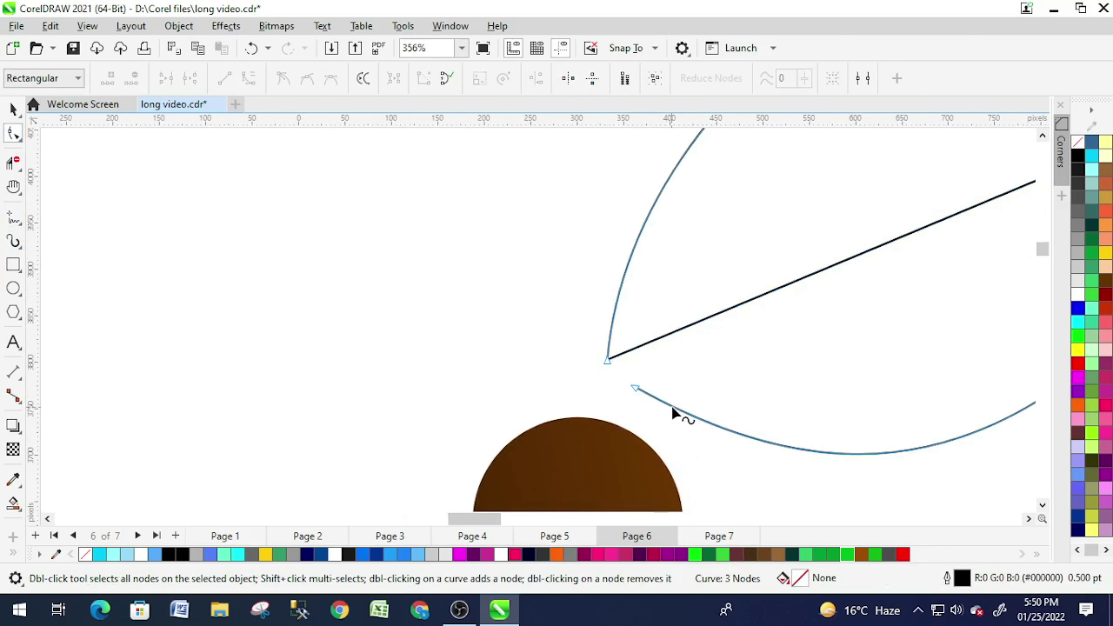
key(Delete)
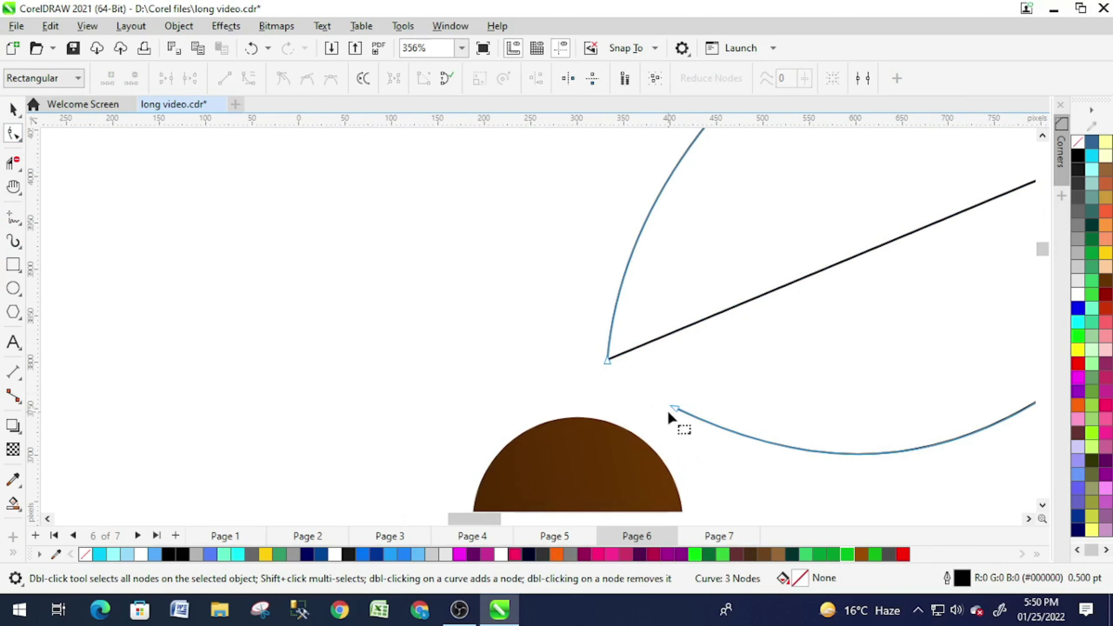
double_click(693, 417)
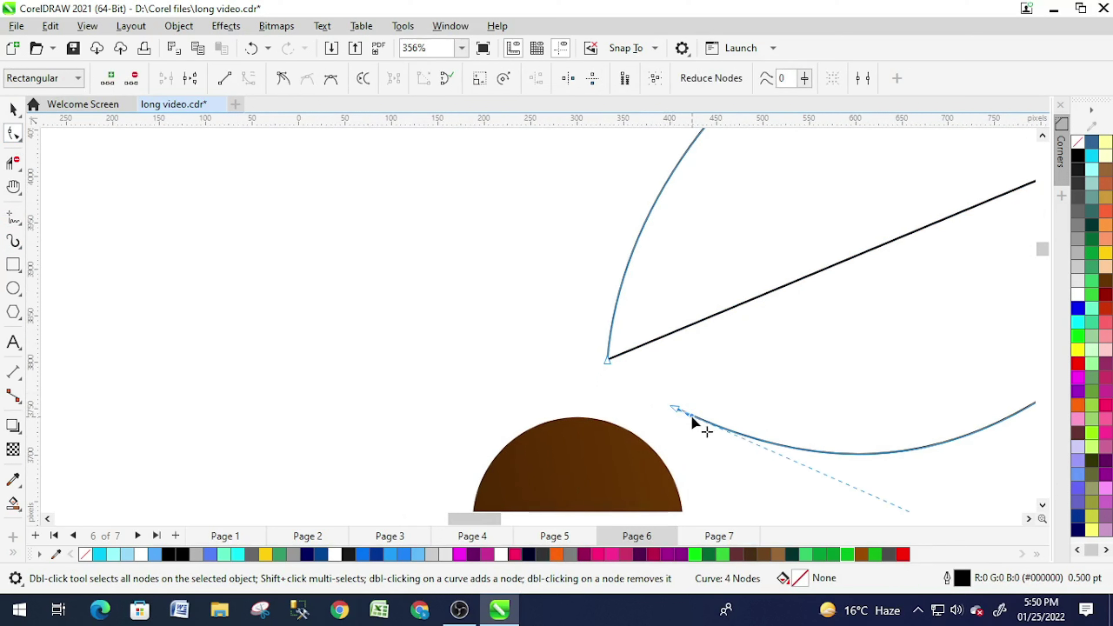
click(675, 409)
key(Delete)
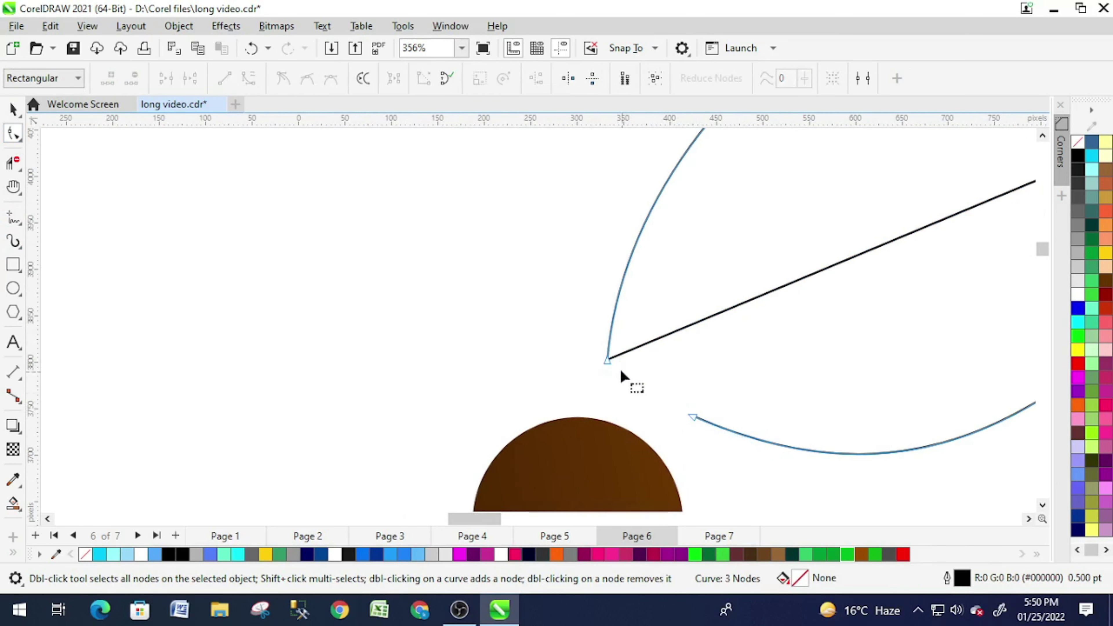
drag(609, 367, 615, 390)
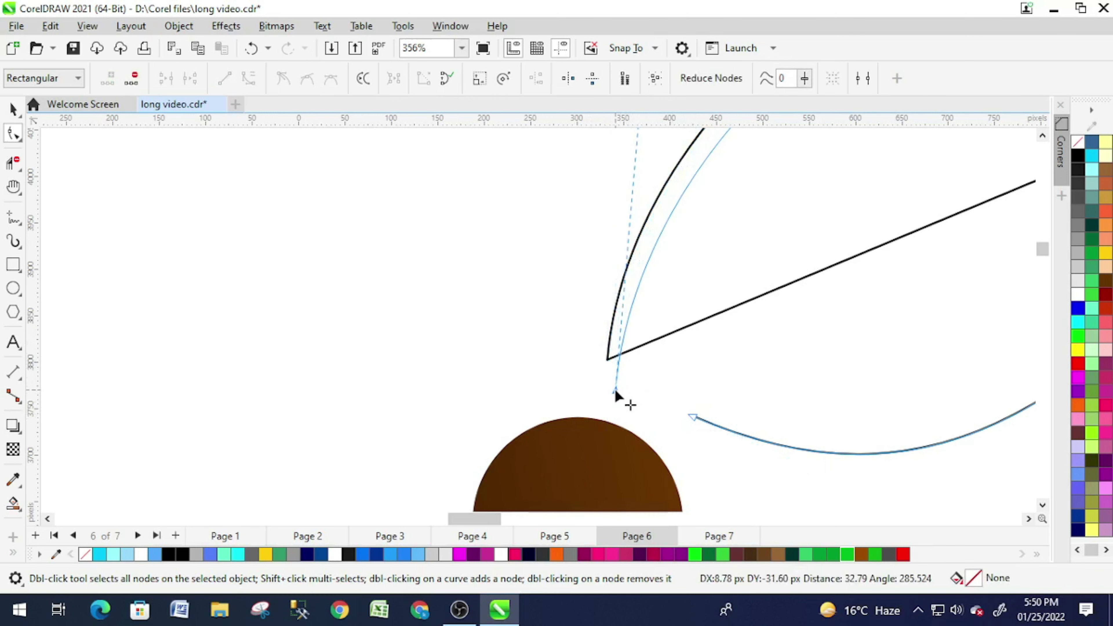
scroll(729, 285, down, 3)
scroll(667, 267, up, 1)
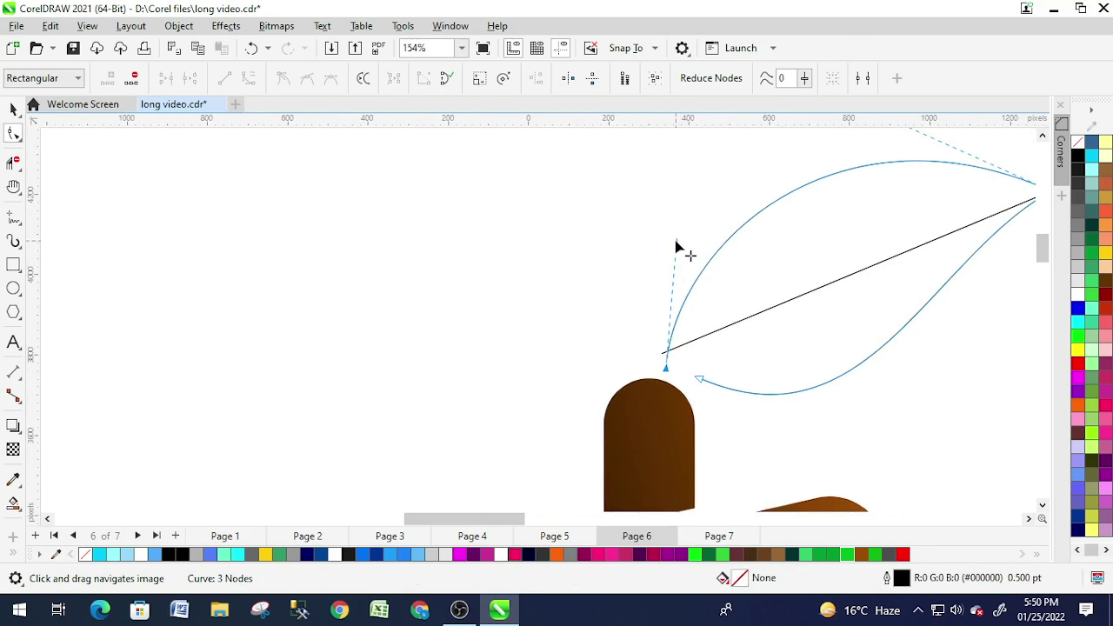
drag(676, 240, 647, 220)
Move the vein's lower end onto the leaf base.
scroll(684, 353, up, 2)
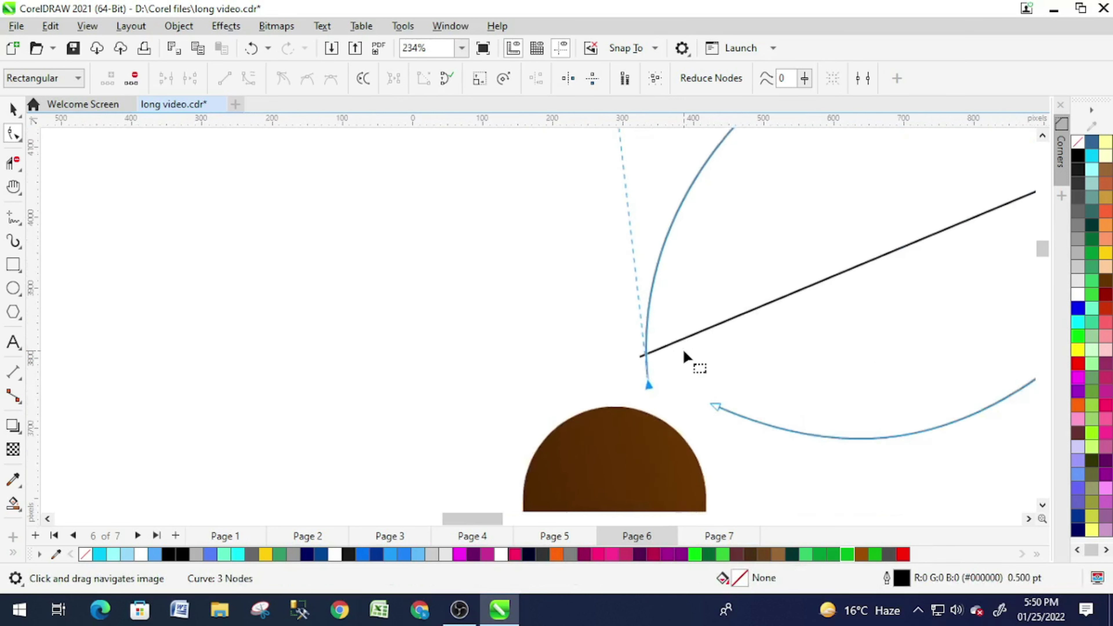
click(660, 349)
scroll(642, 357, up, 1)
drag(640, 358, 648, 394)
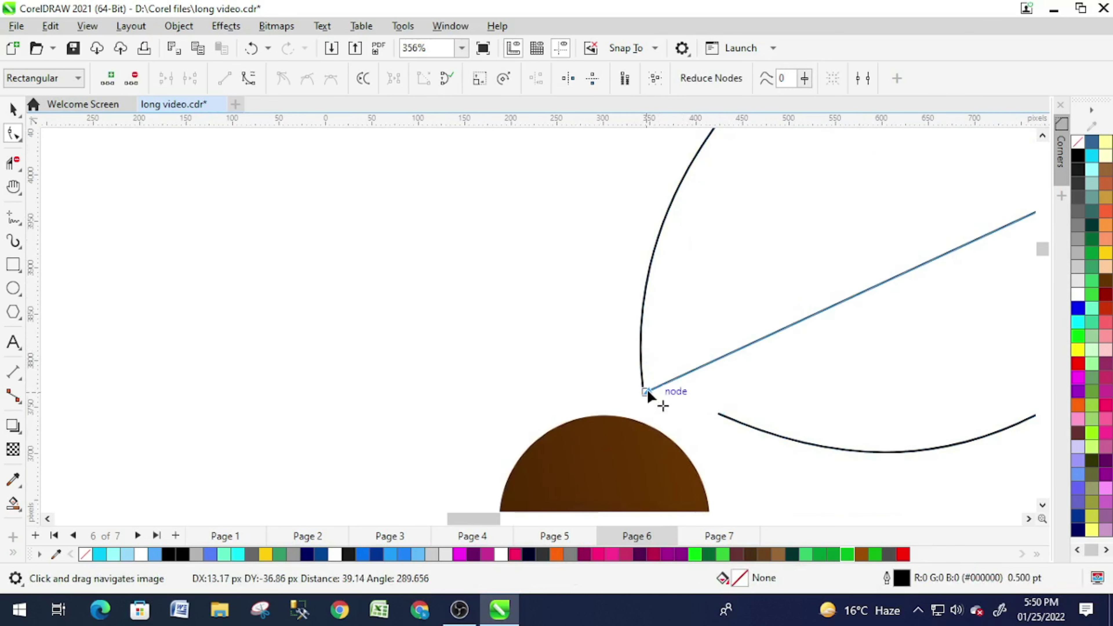
scroll(763, 353, down, 2)
scroll(783, 344, down, 1)
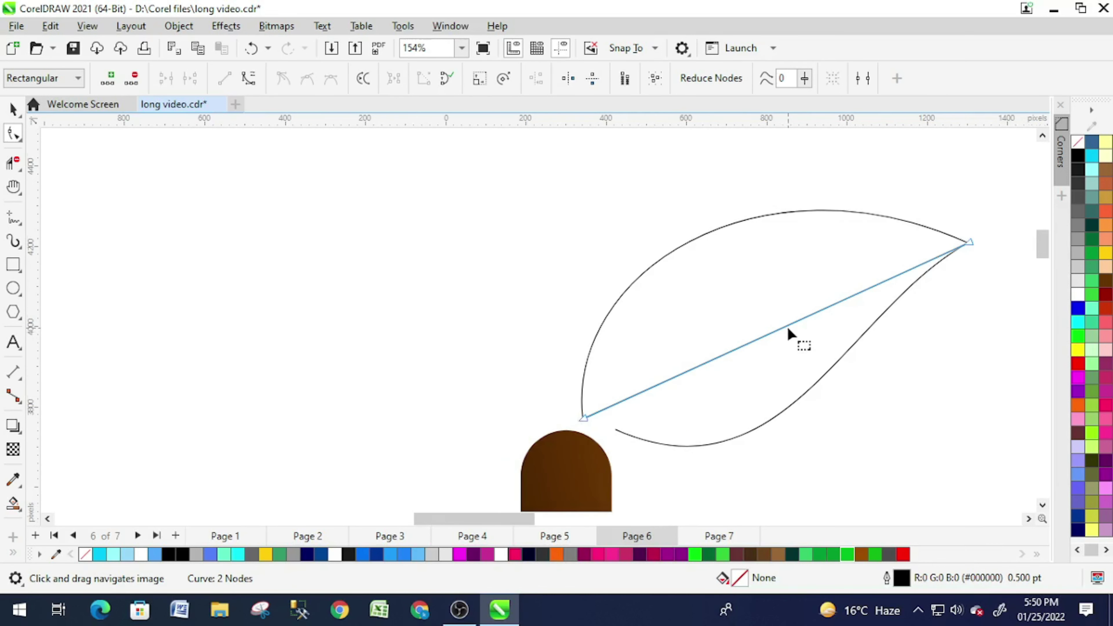
Convert the straight vein to a curve and bow it gently upward as a midrib.
click(786, 326)
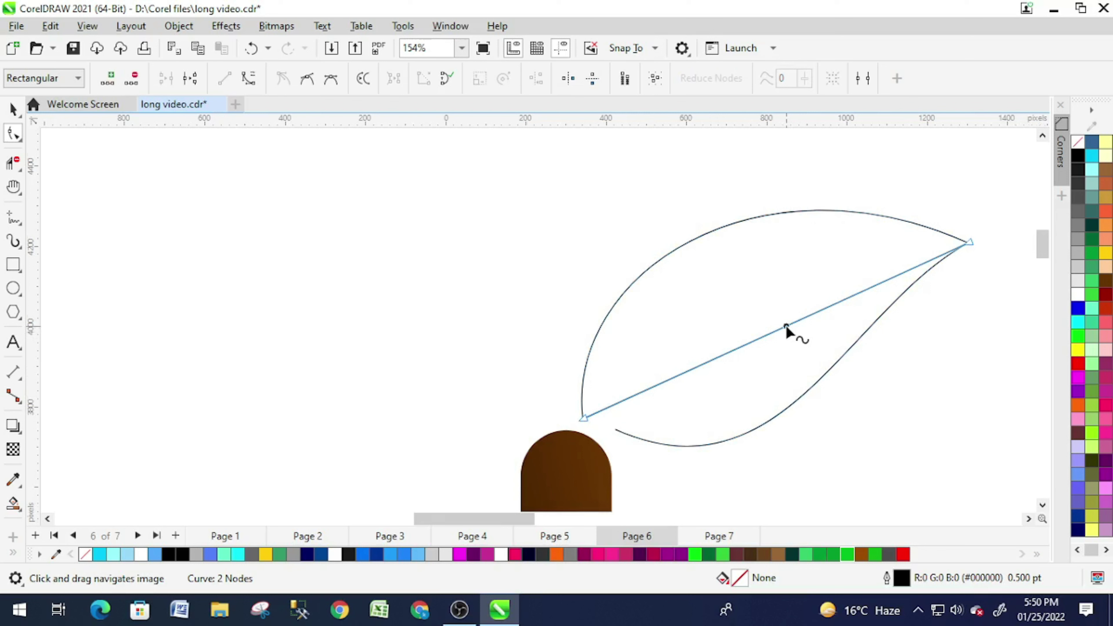
click(257, 81)
drag(837, 303, 826, 246)
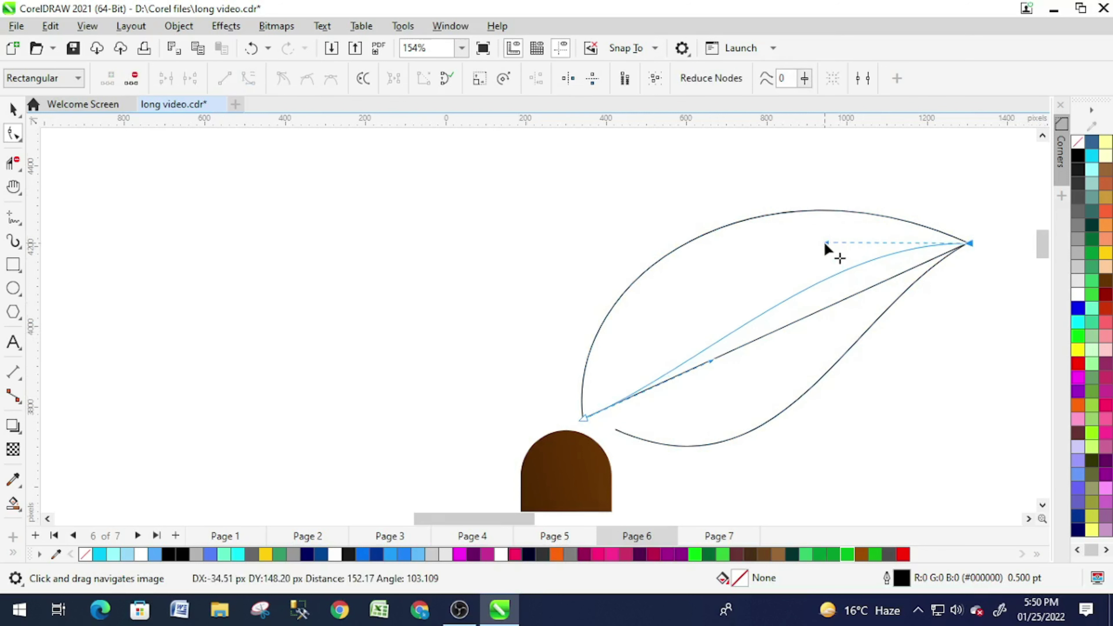
drag(712, 361, 672, 314)
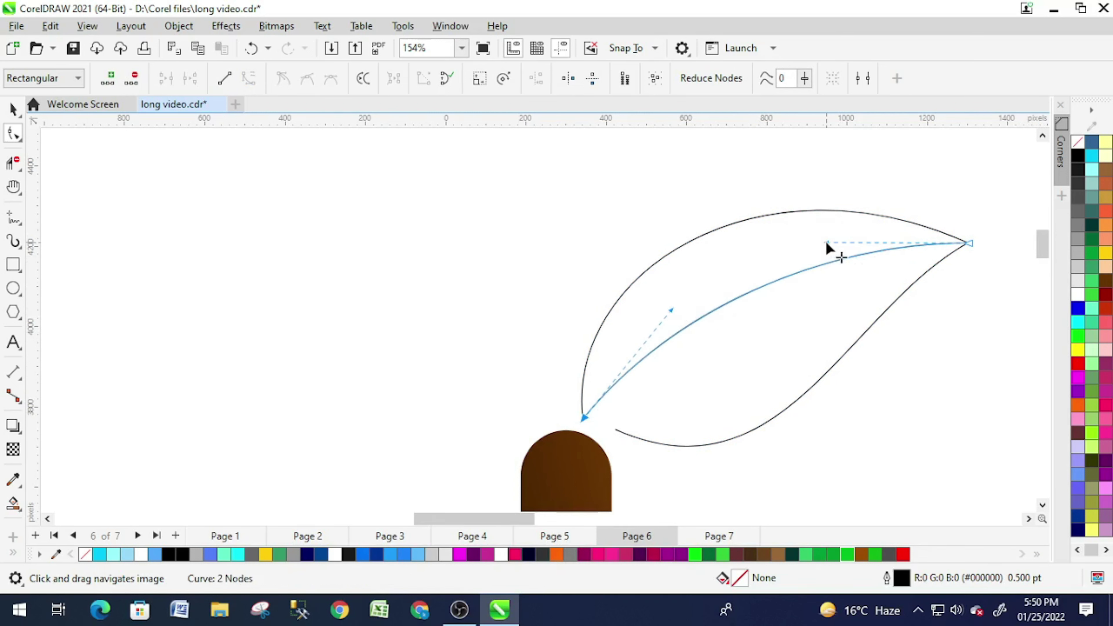
drag(826, 242, 822, 238)
drag(672, 310, 669, 303)
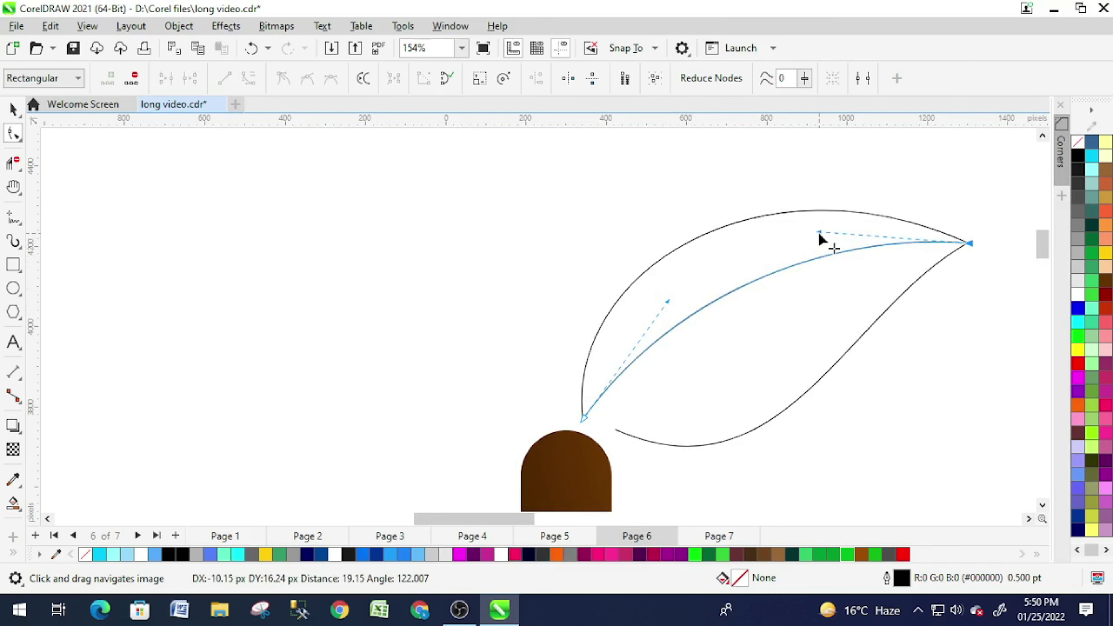
click(529, 303)
drag(811, 301, 805, 254)
scroll(691, 242, up, 1)
scroll(691, 242, up, 1)
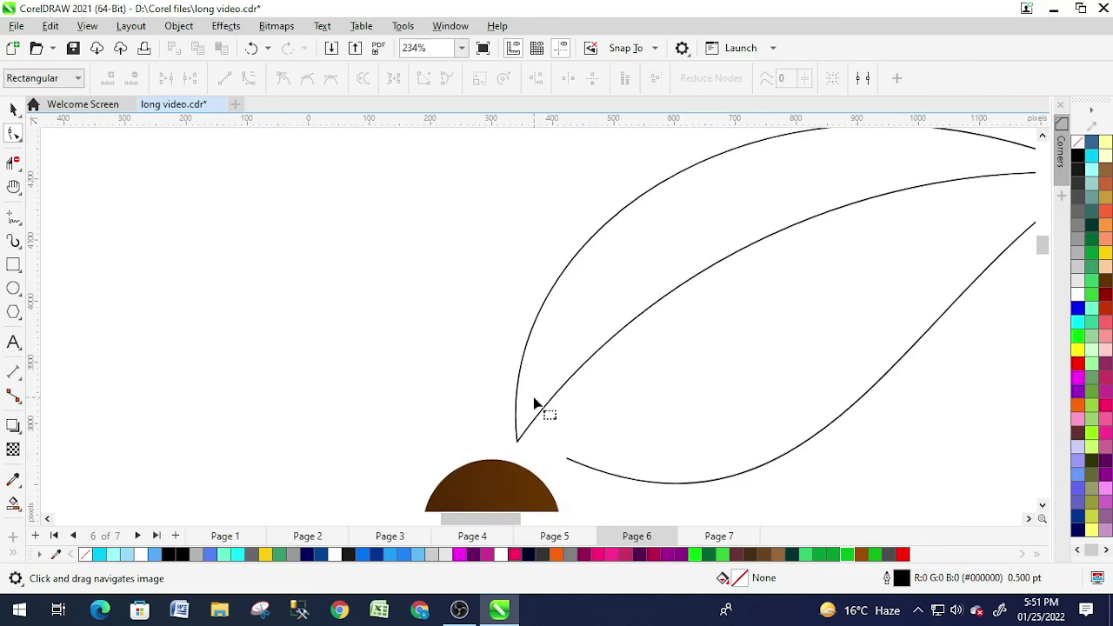
Pull the lower curve's loose end down-left and reshape the leaf's lower edge.
click(14, 219)
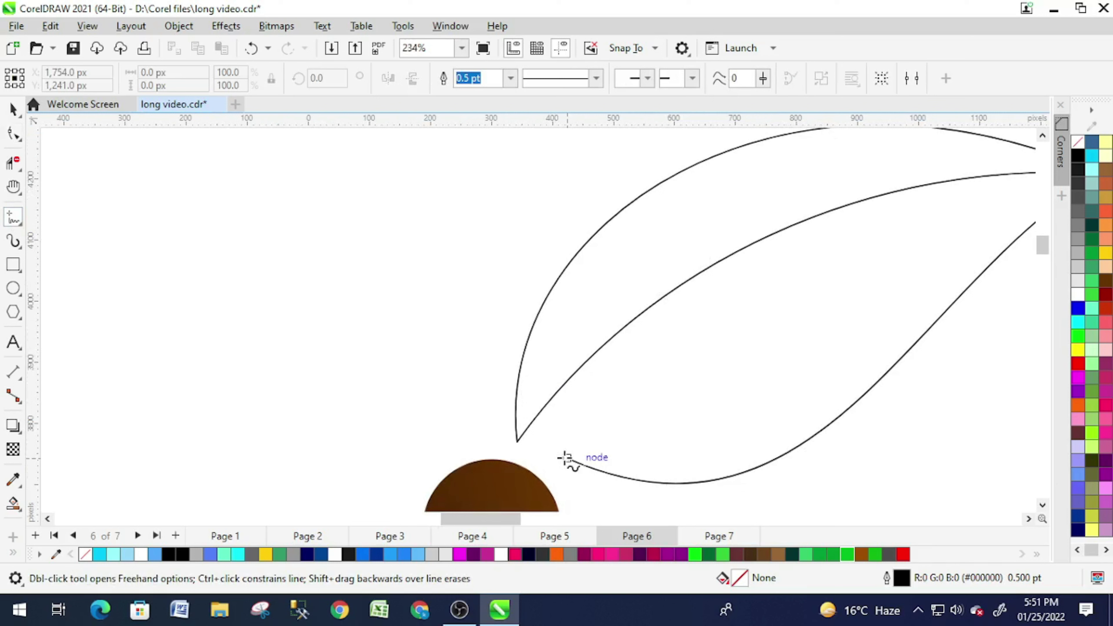
key(F10)
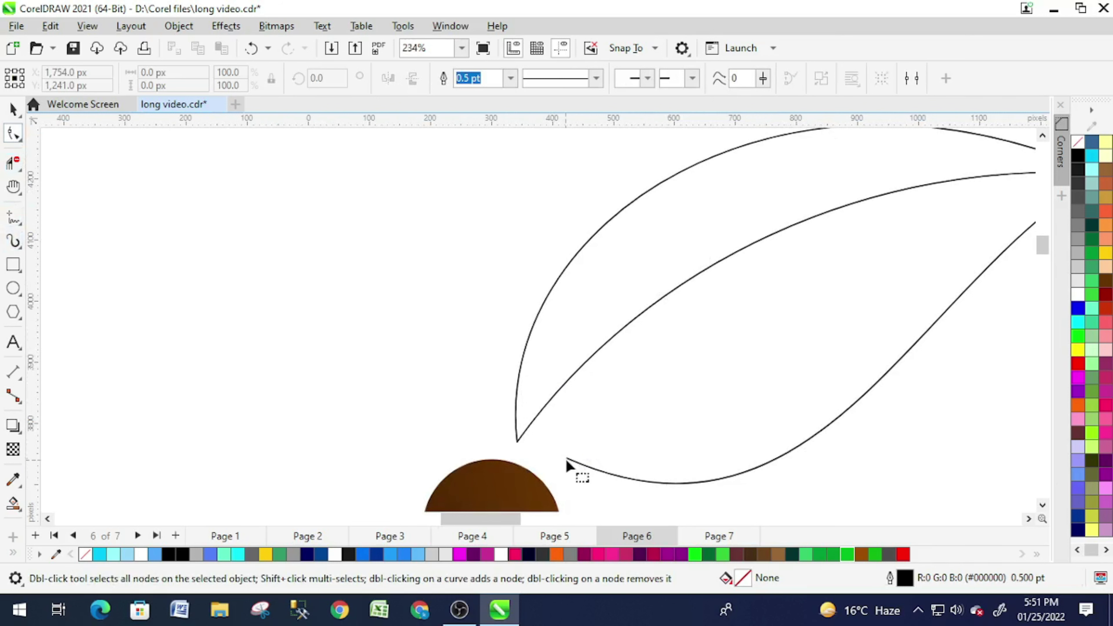
click(567, 461)
drag(567, 459, 562, 472)
scroll(906, 419, down, 2)
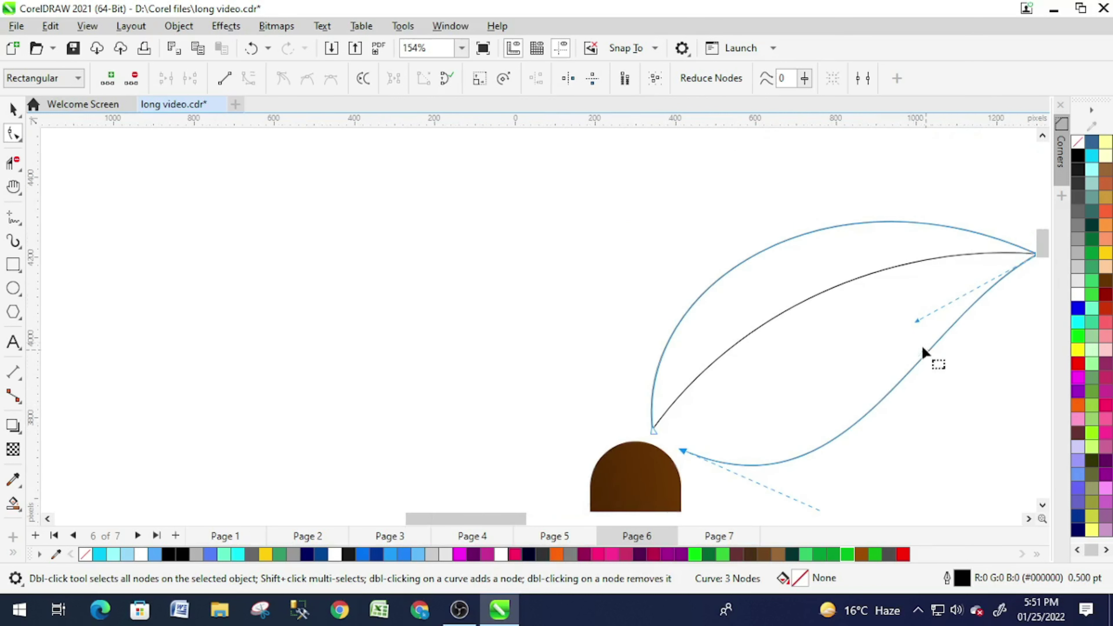
drag(917, 323, 920, 331)
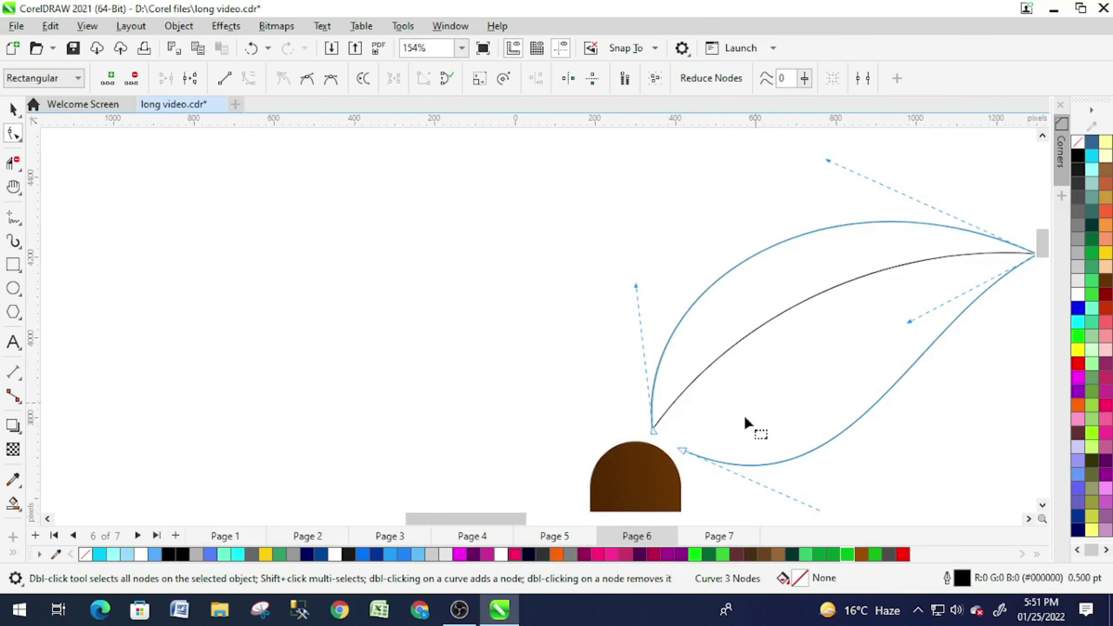
scroll(707, 447, up, 2)
Draw a line from the lower curve's end to the midrib and bend it outward.
click(17, 218)
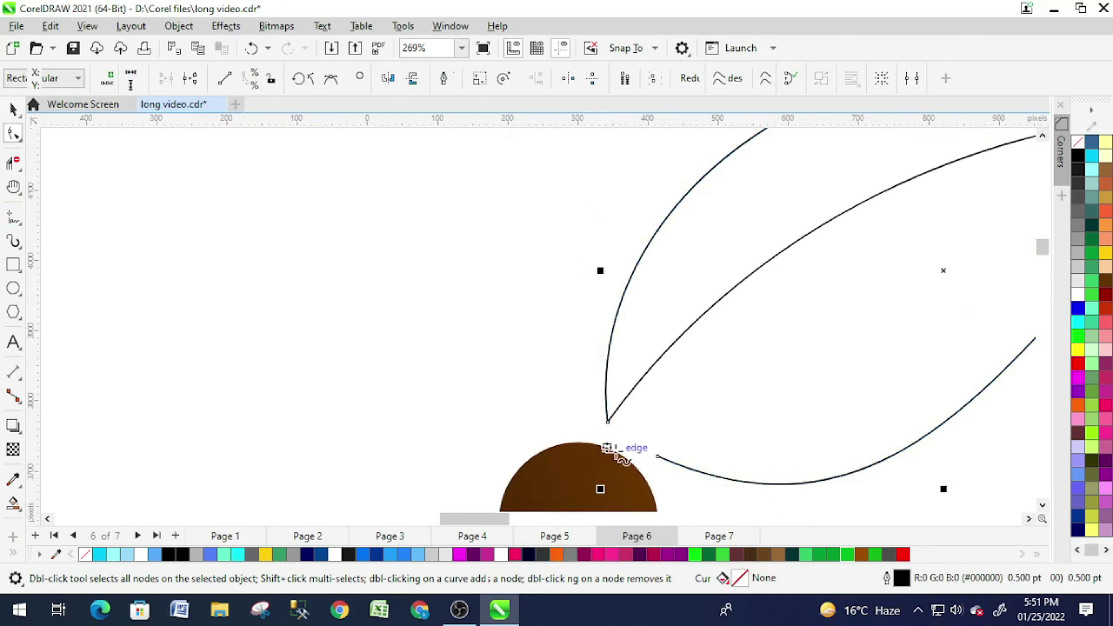
click(658, 456)
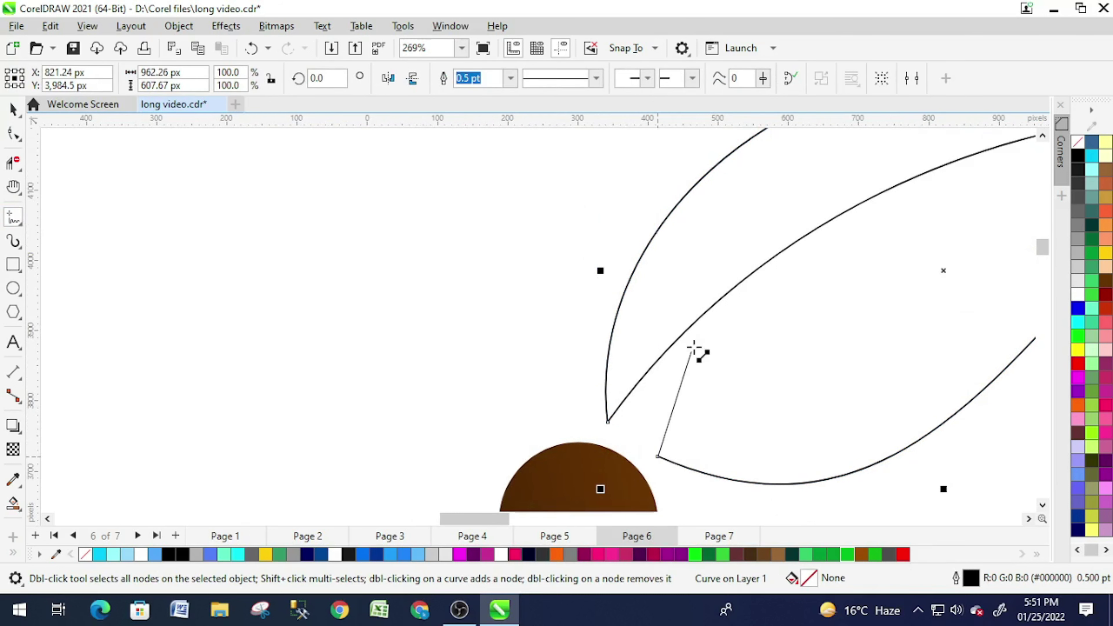
click(746, 279)
click(16, 139)
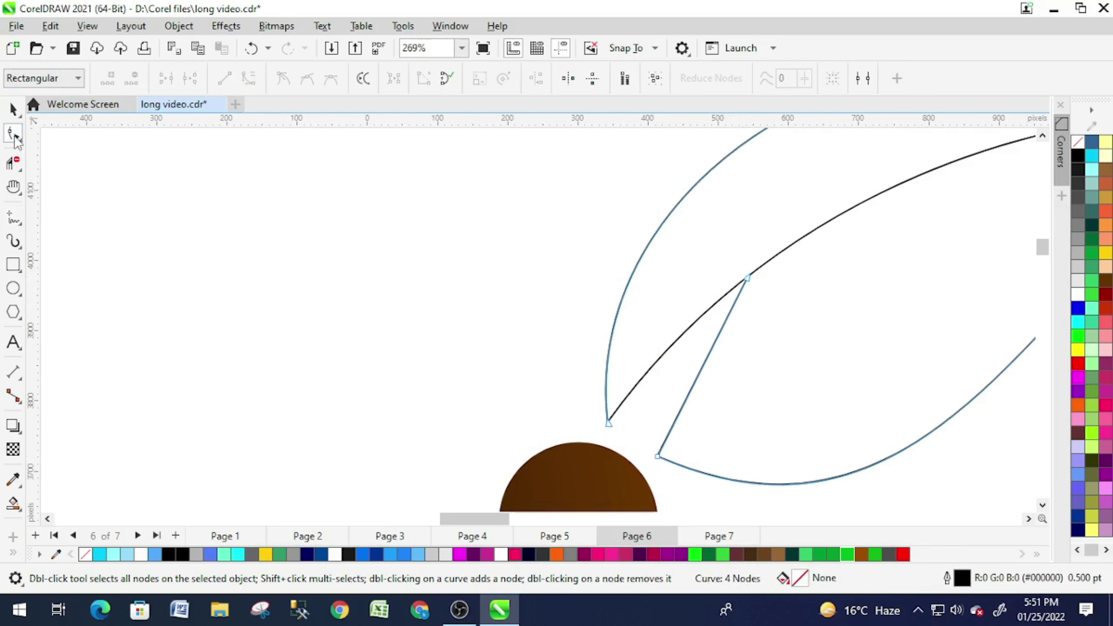
click(710, 351)
click(249, 81)
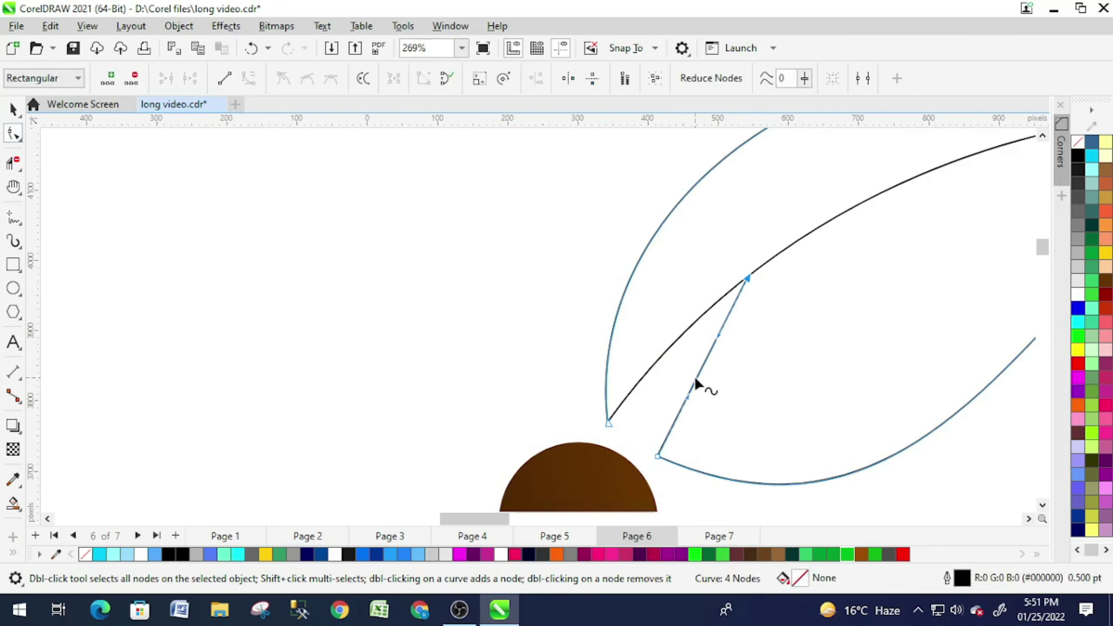
drag(698, 376, 678, 380)
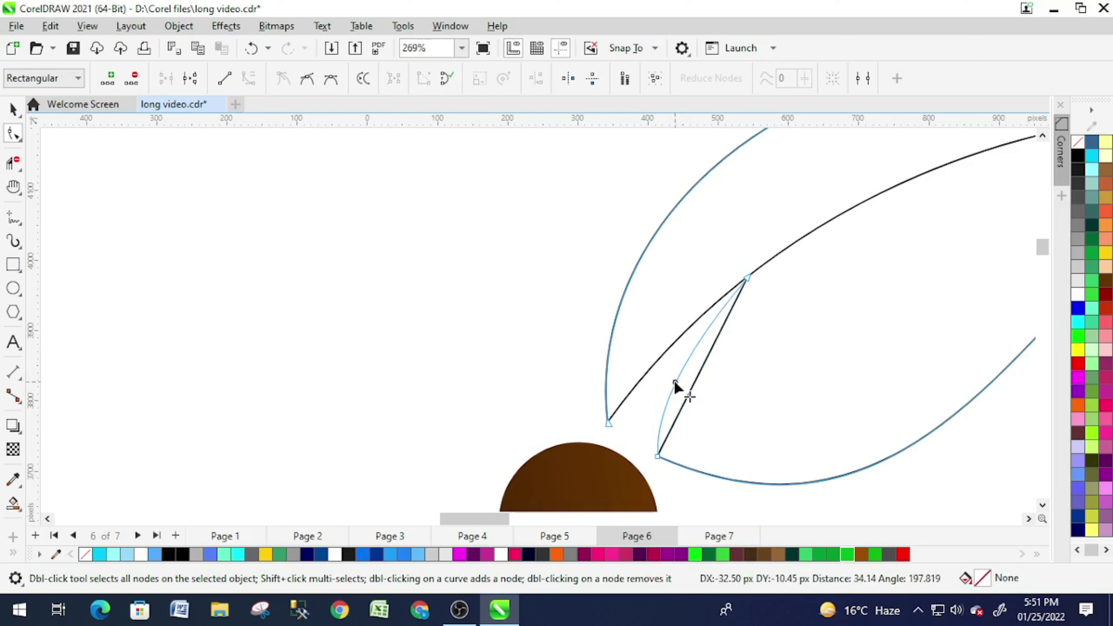
drag(677, 380, 686, 374)
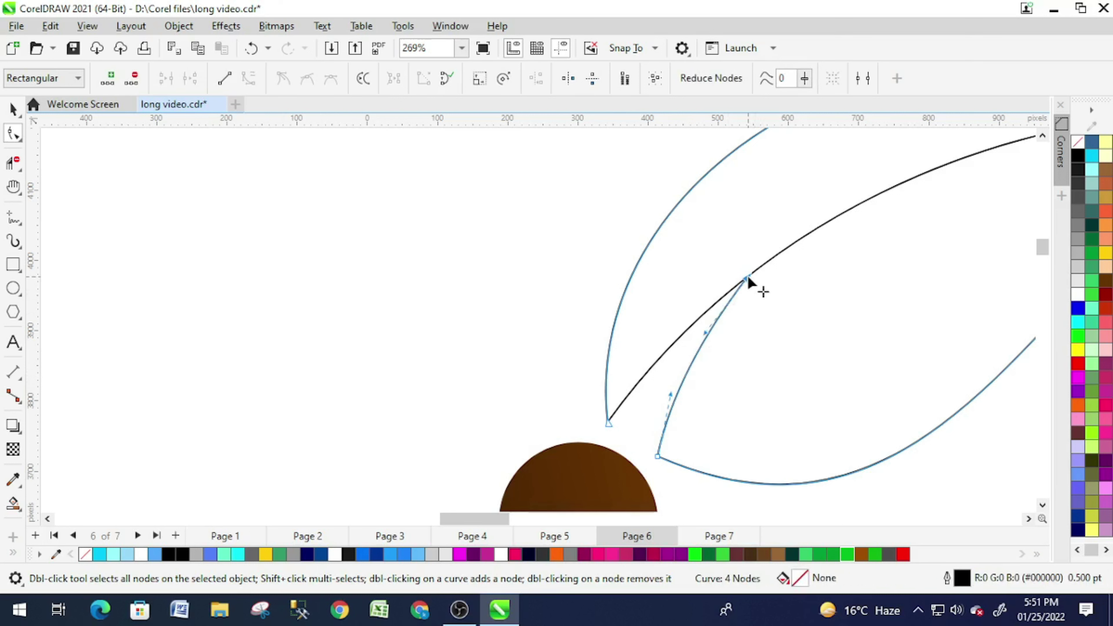
drag(748, 278, 767, 264)
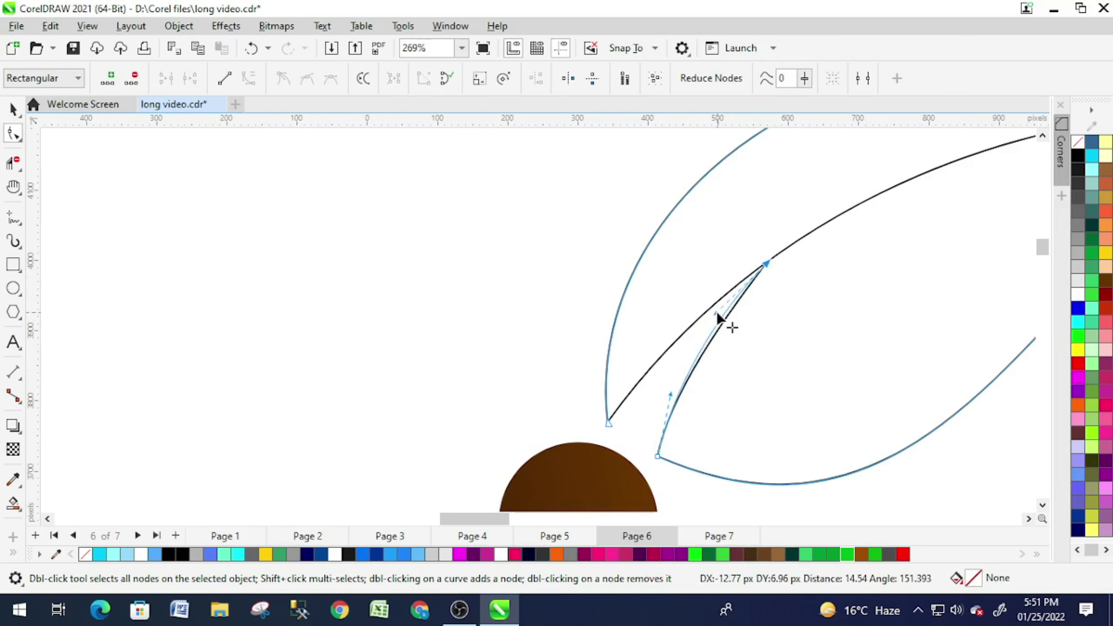
click(591, 335)
scroll(666, 373, down, 2)
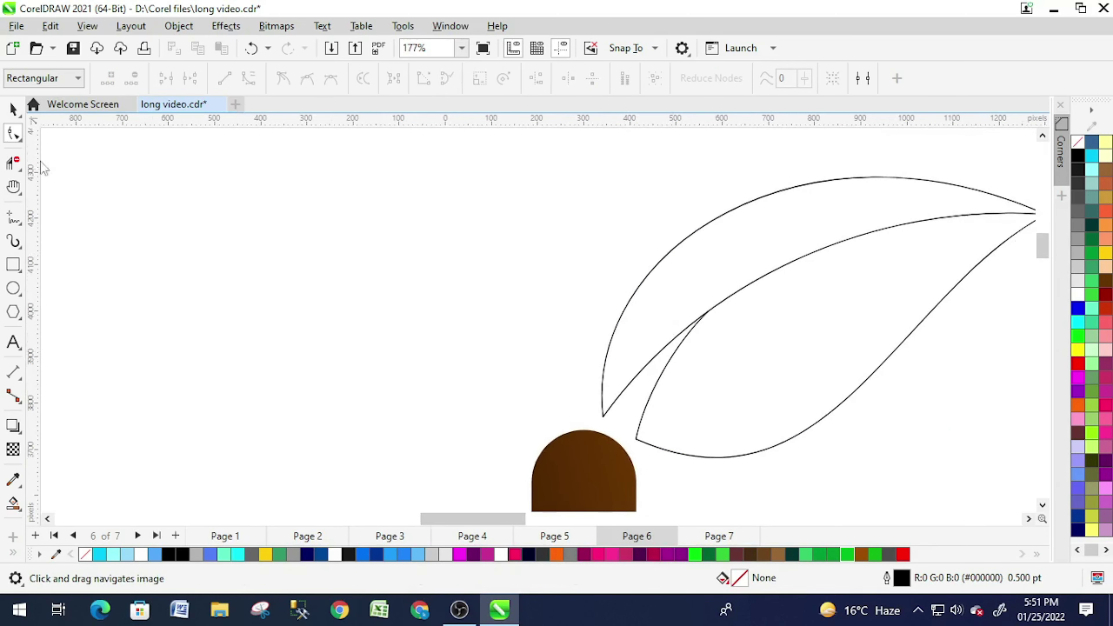
Test Smart Fill on both leaf halves, then undo the fills.
click(13, 504)
click(65, 521)
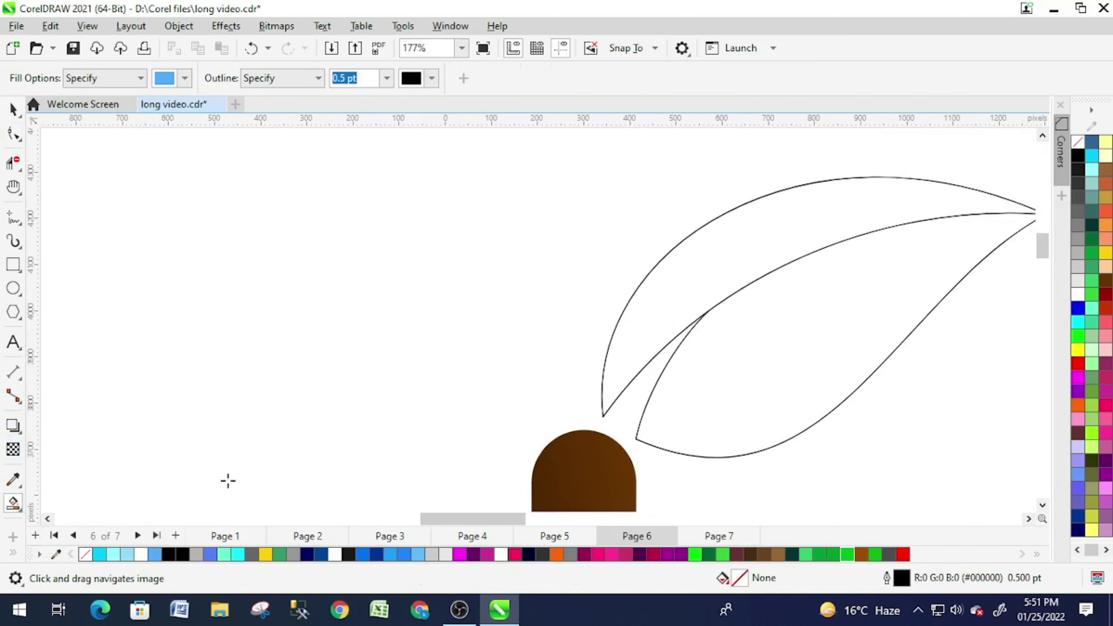
click(795, 241)
click(811, 316)
click(12, 109)
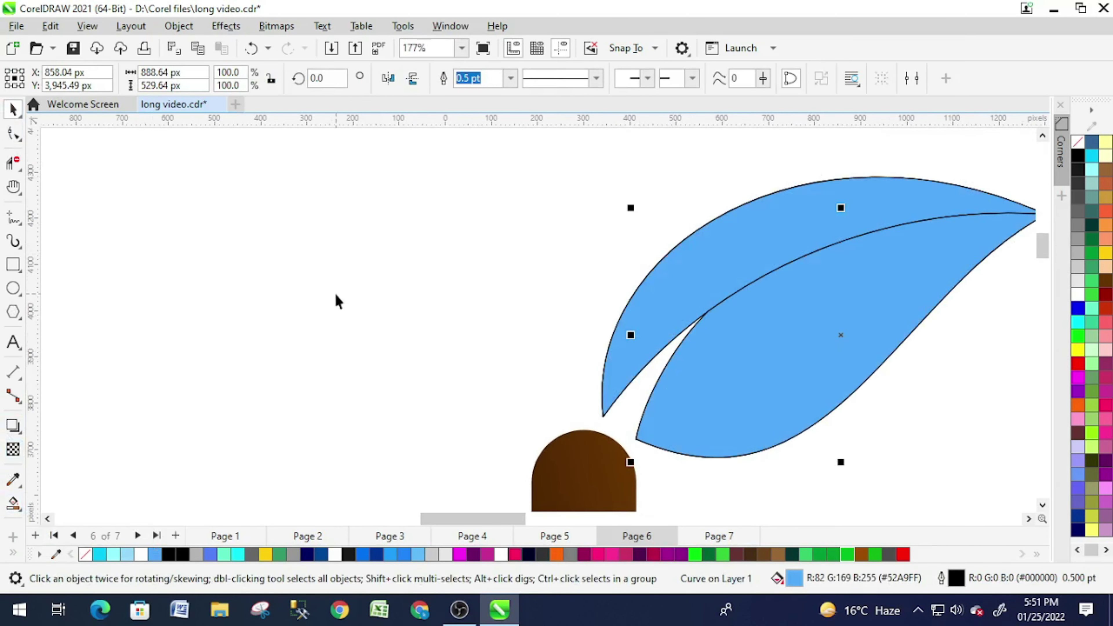
key(ctrl+z)
key(ctrl+z)
key(F10)
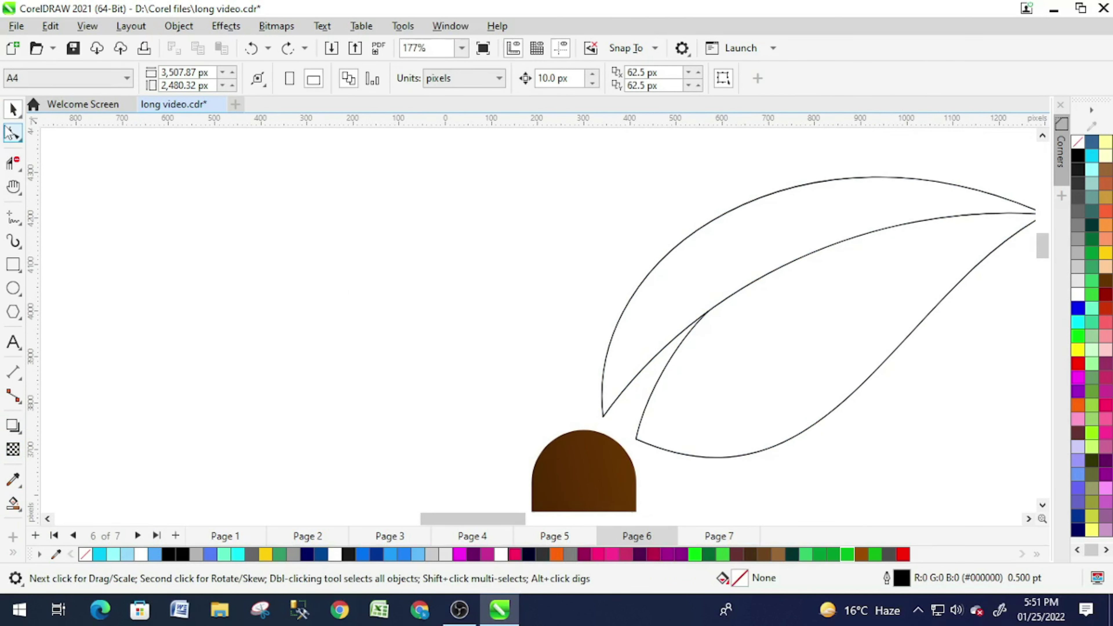
Move the lower half's bottom tip up-left and smooth its inner curve to the midrib.
click(655, 444)
drag(635, 438, 628, 434)
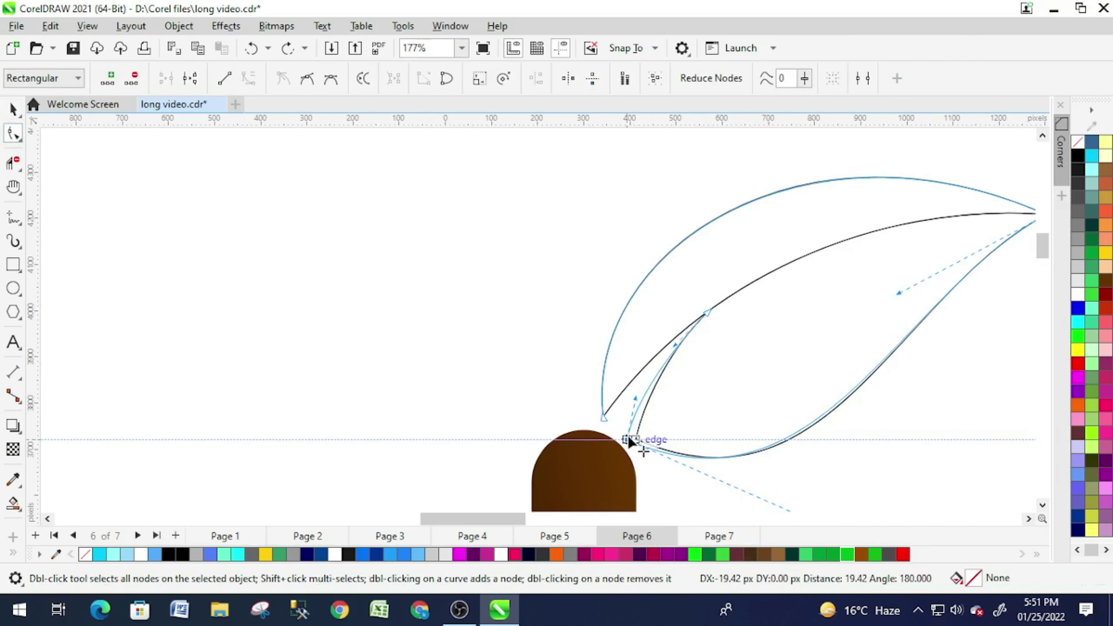
drag(811, 499, 795, 443)
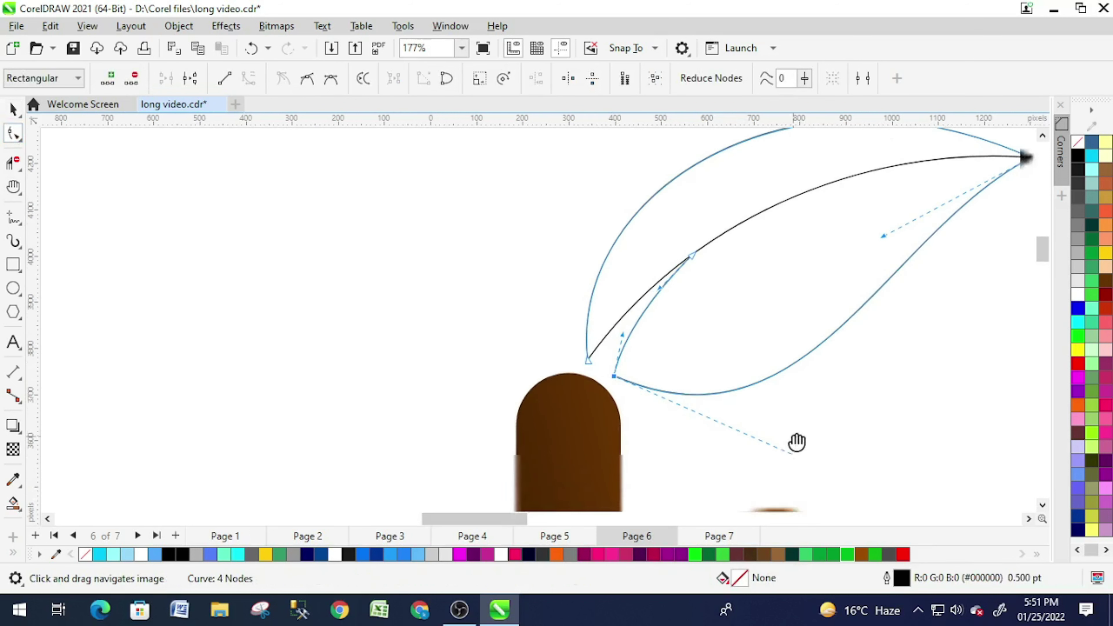
drag(821, 478, 821, 478)
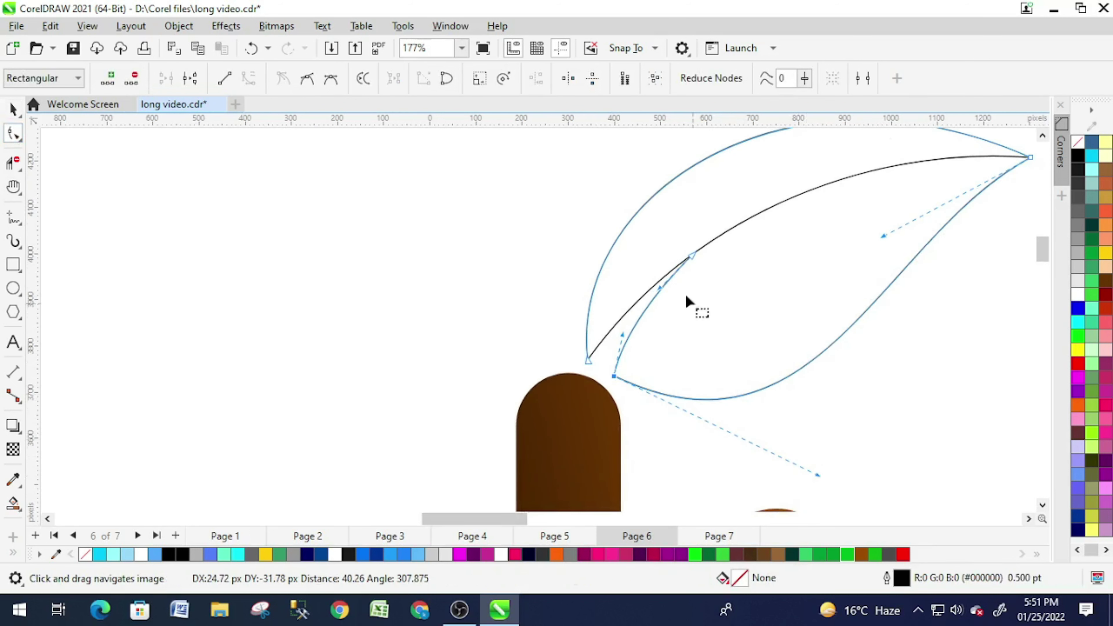
scroll(675, 308, up, 2)
drag(662, 309, 656, 303)
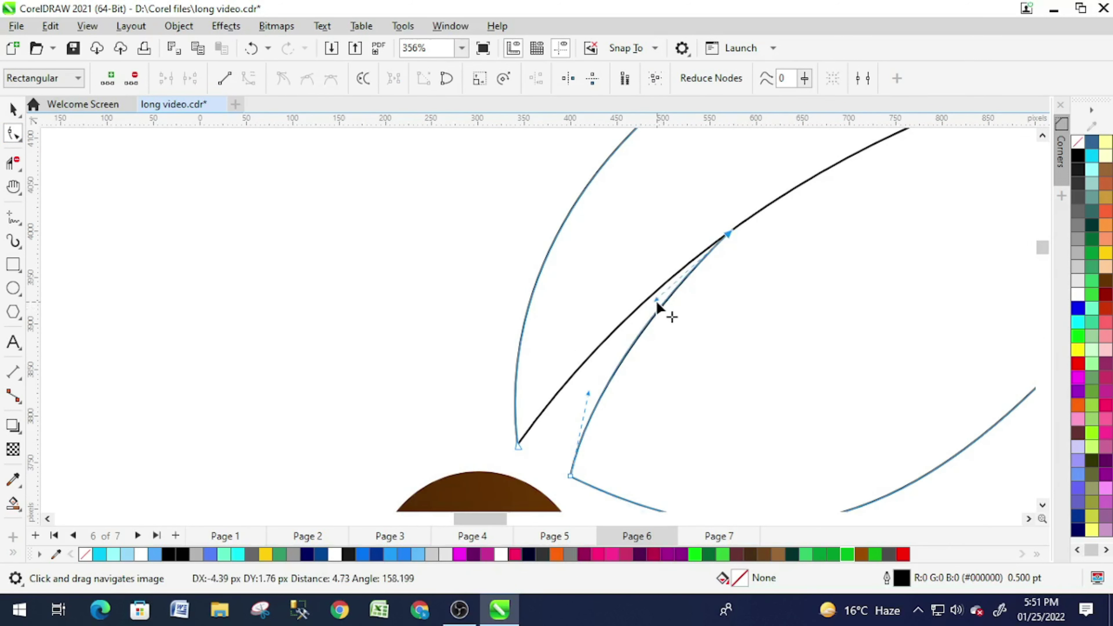
scroll(546, 314, down, 1)
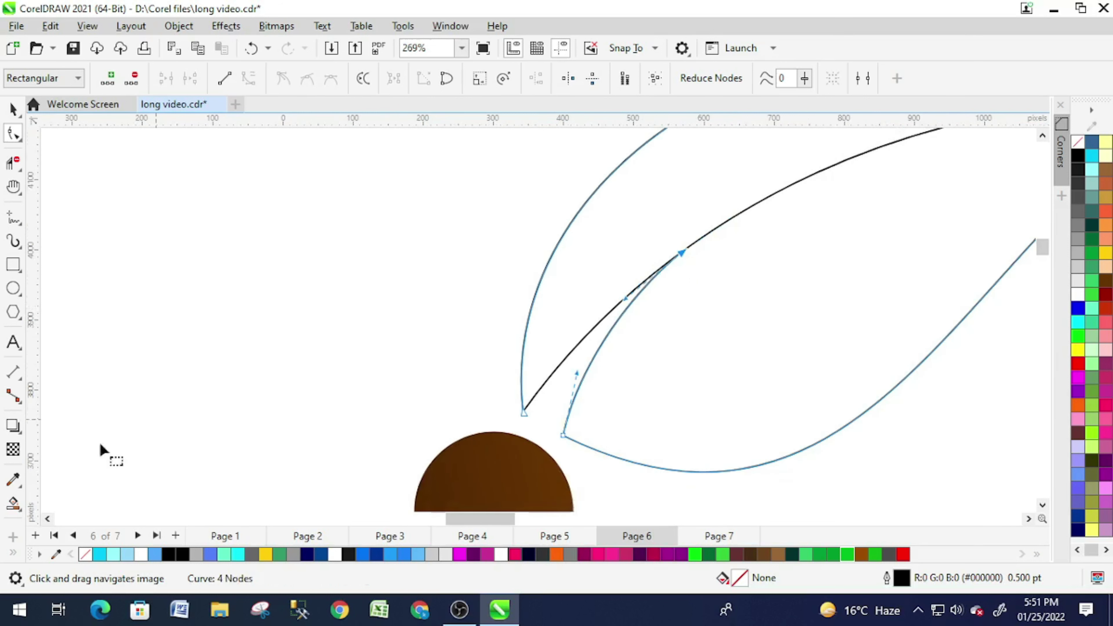
Smart Fill the enclosed leaf region light blue and select the new fill.
click(20, 513)
click(87, 522)
click(741, 270)
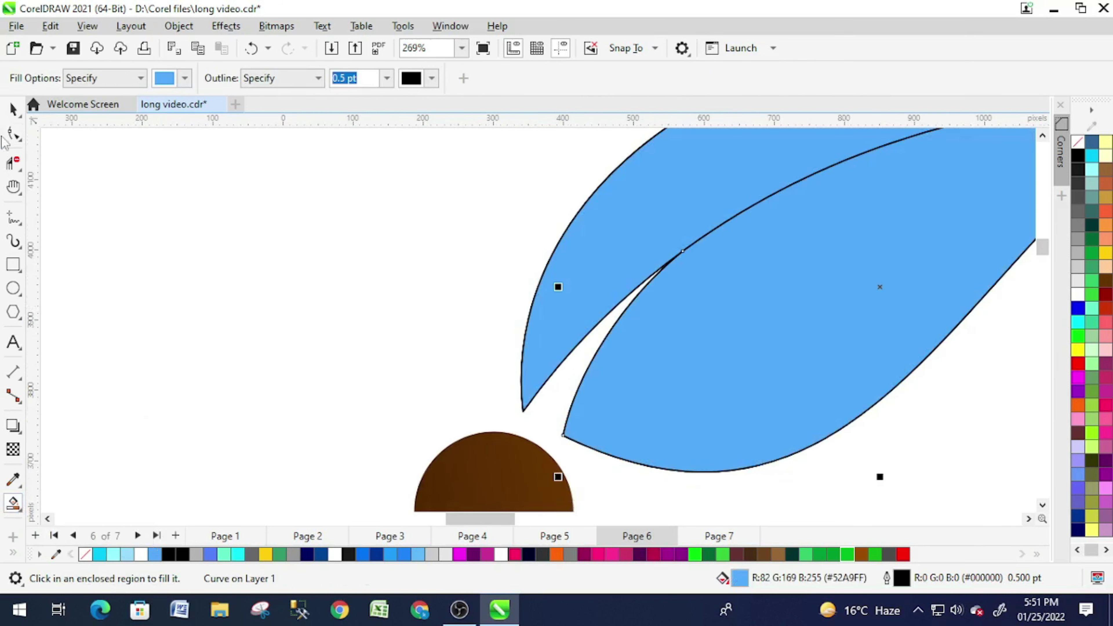
click(13, 109)
scroll(619, 261, down, 2)
click(636, 241)
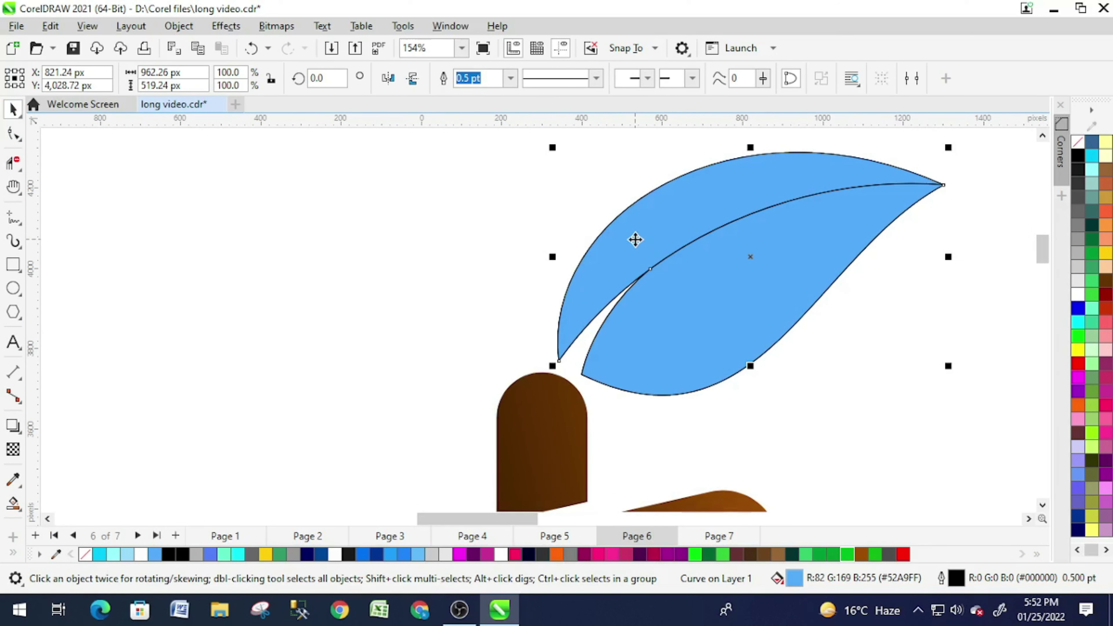
Give the upper leaf half a black-to-bright-green linear gradient.
key(g)
drag(559, 325, 926, 159)
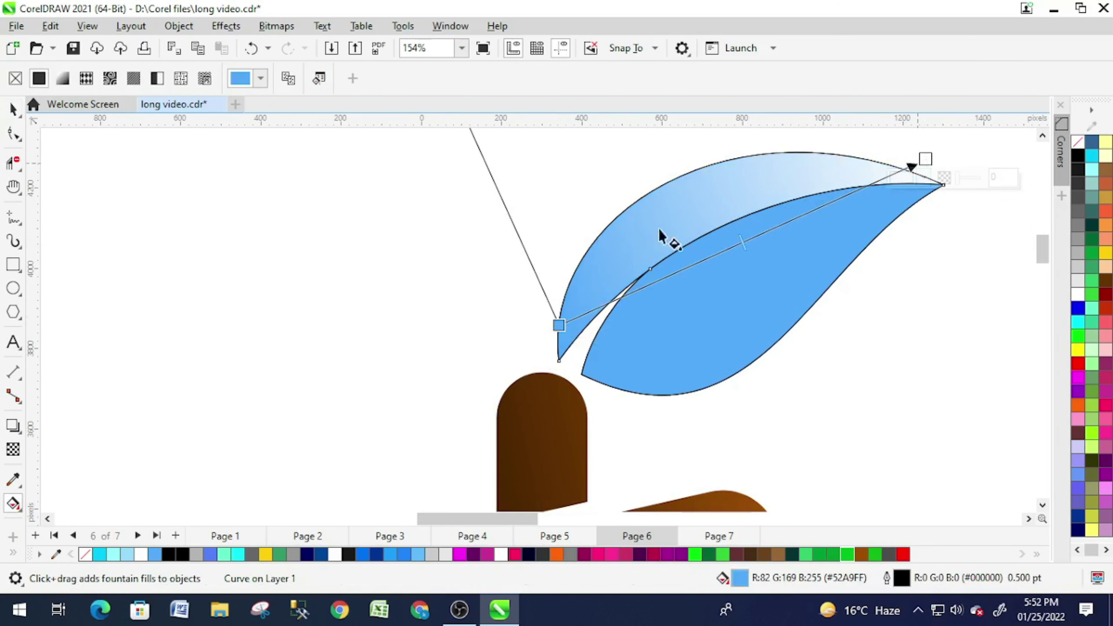
click(1079, 156)
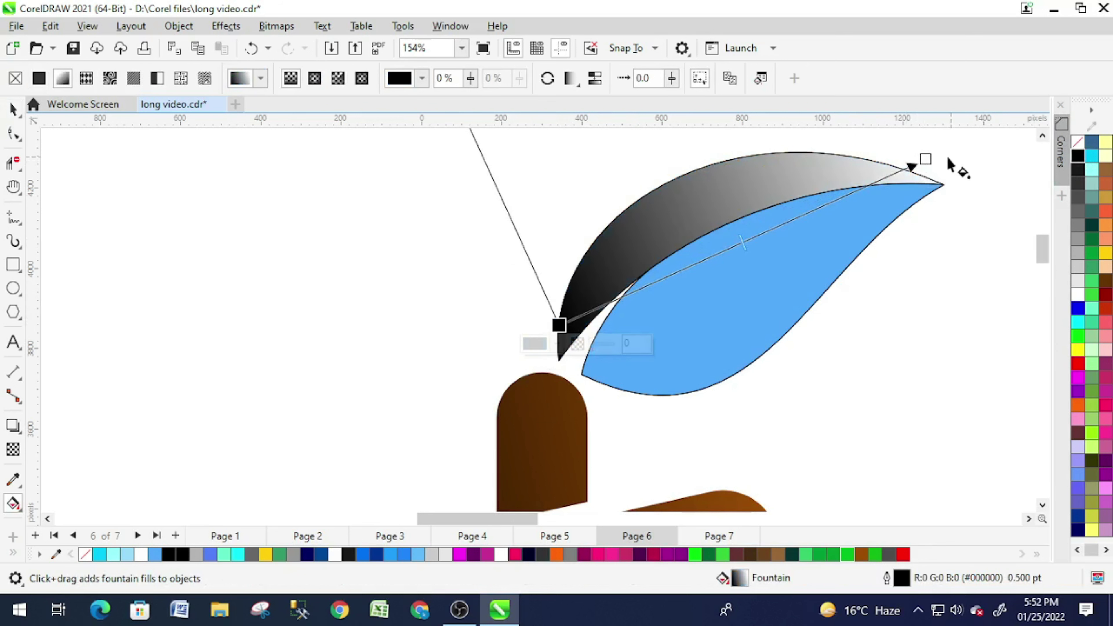
click(926, 159)
click(1079, 336)
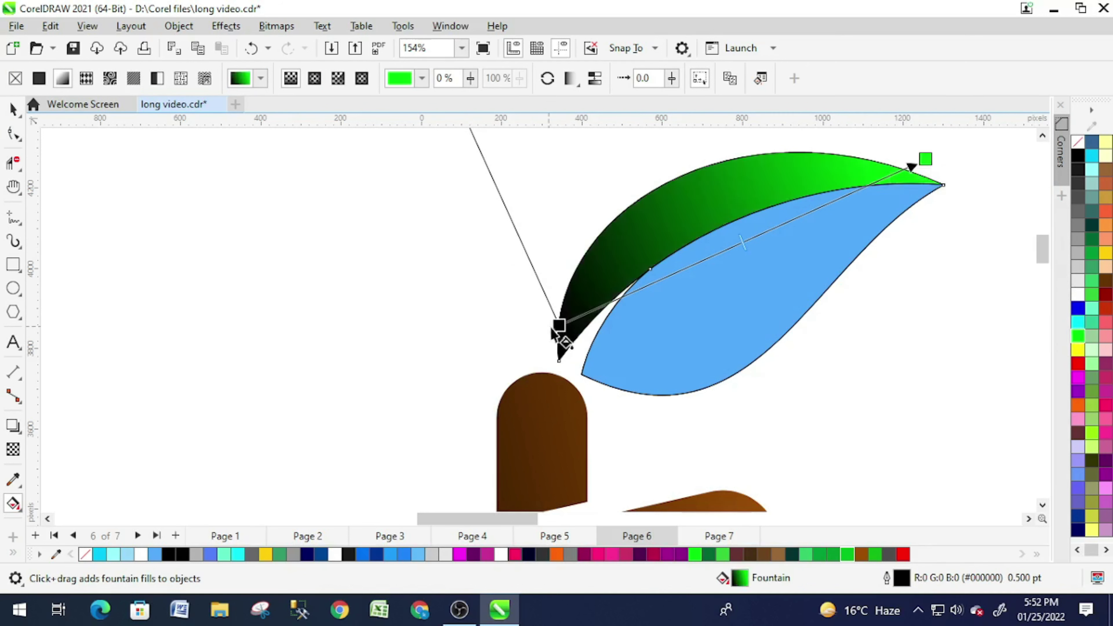
drag(561, 323, 535, 360)
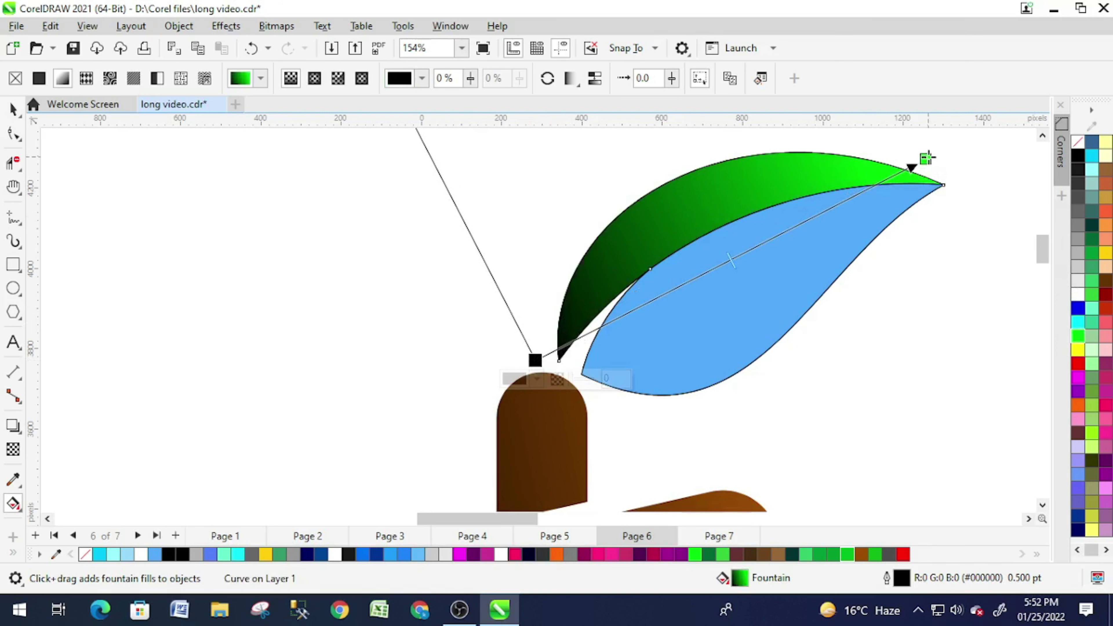
Apply a base-to-tip gradient ending in darker green to the blue lower leaf.
drag(650, 336, 817, 252)
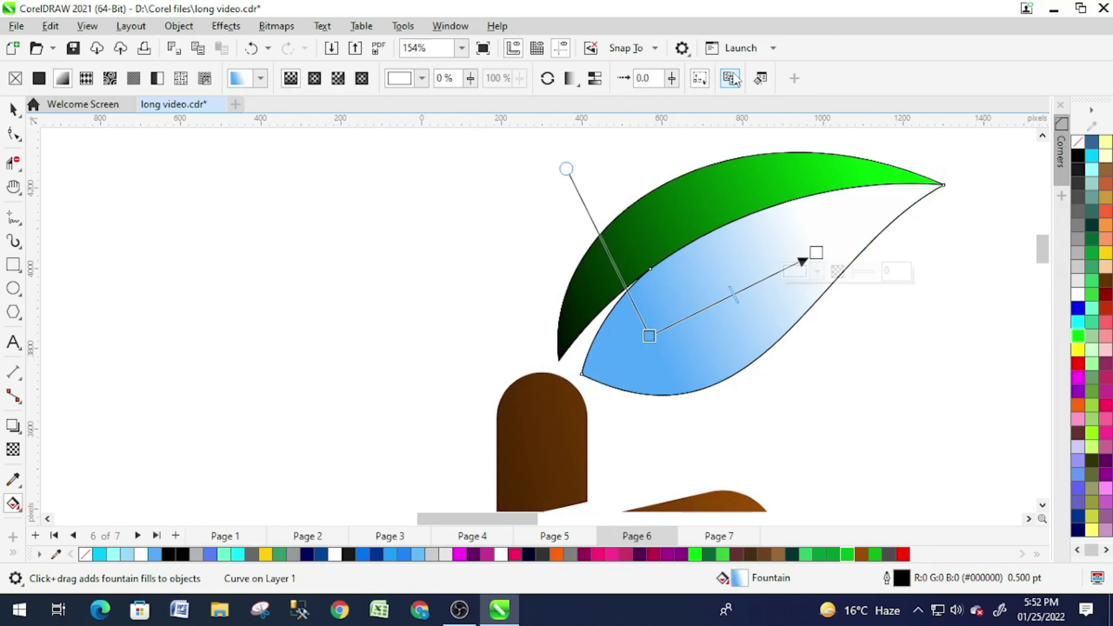
drag(560, 394, 926, 191)
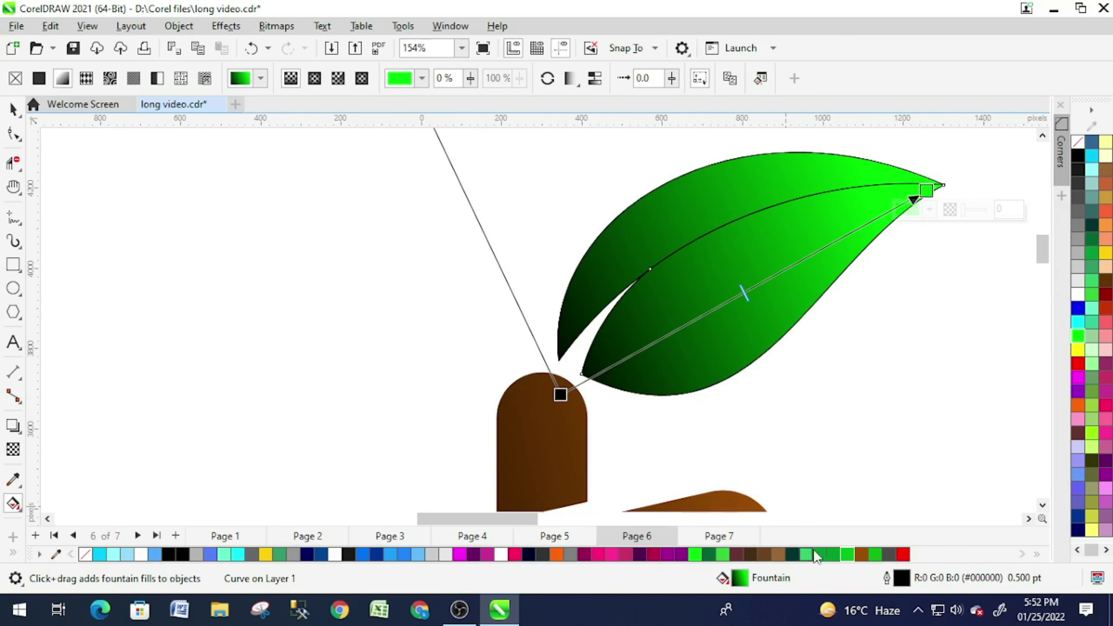
click(854, 554)
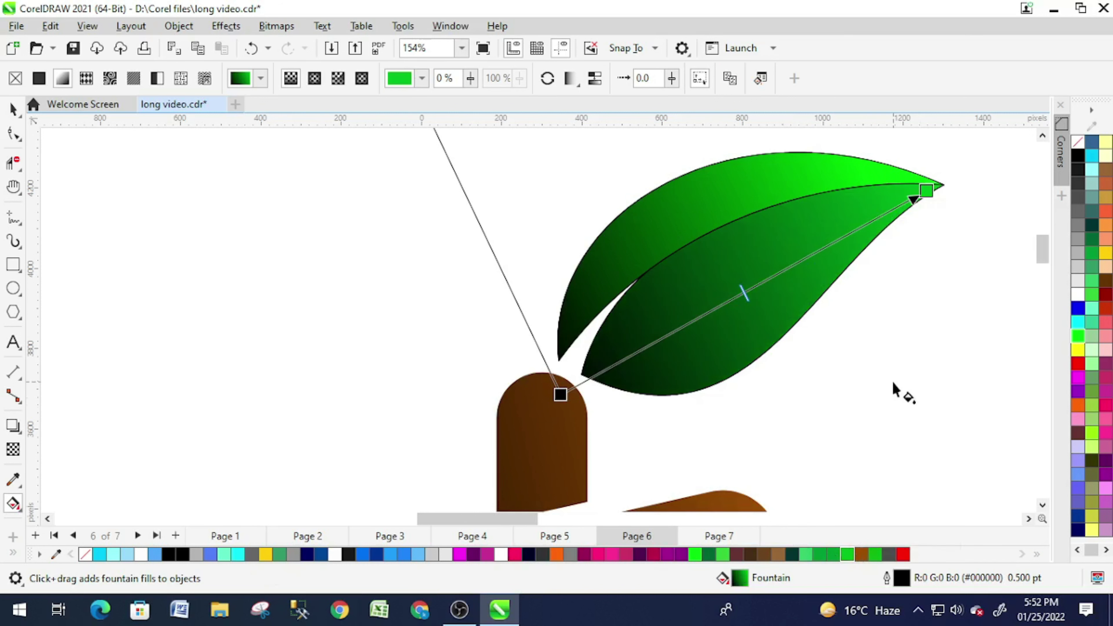
click(898, 390)
key(space)
Select the leaf, then marquee-select both leaves and the stem.
scroll(548, 237, down, 1)
scroll(496, 200, up, 1)
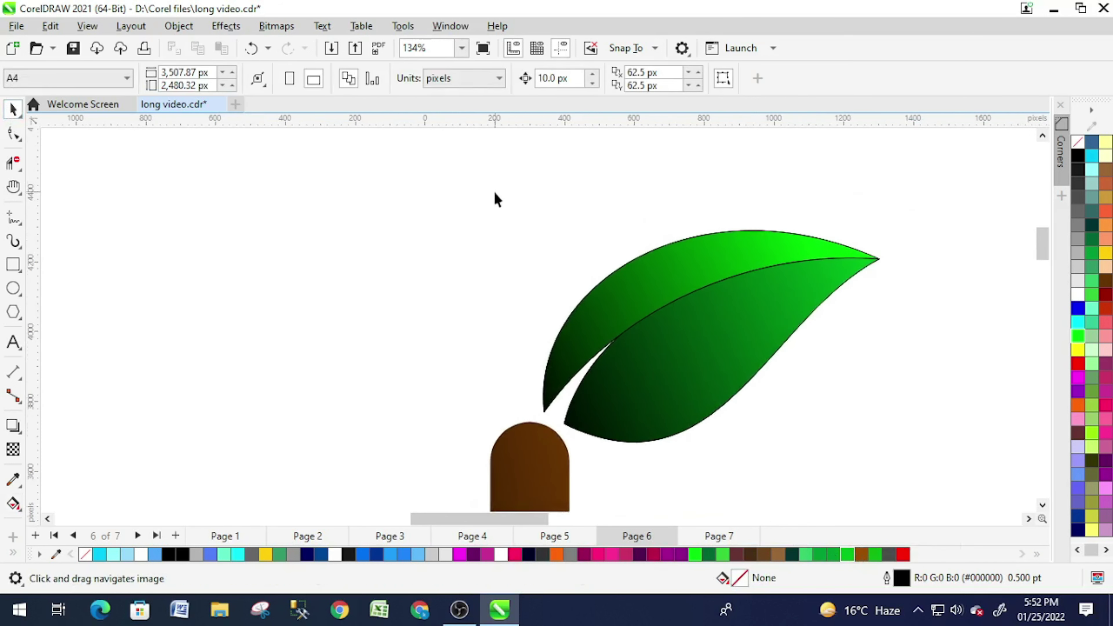
key(g)
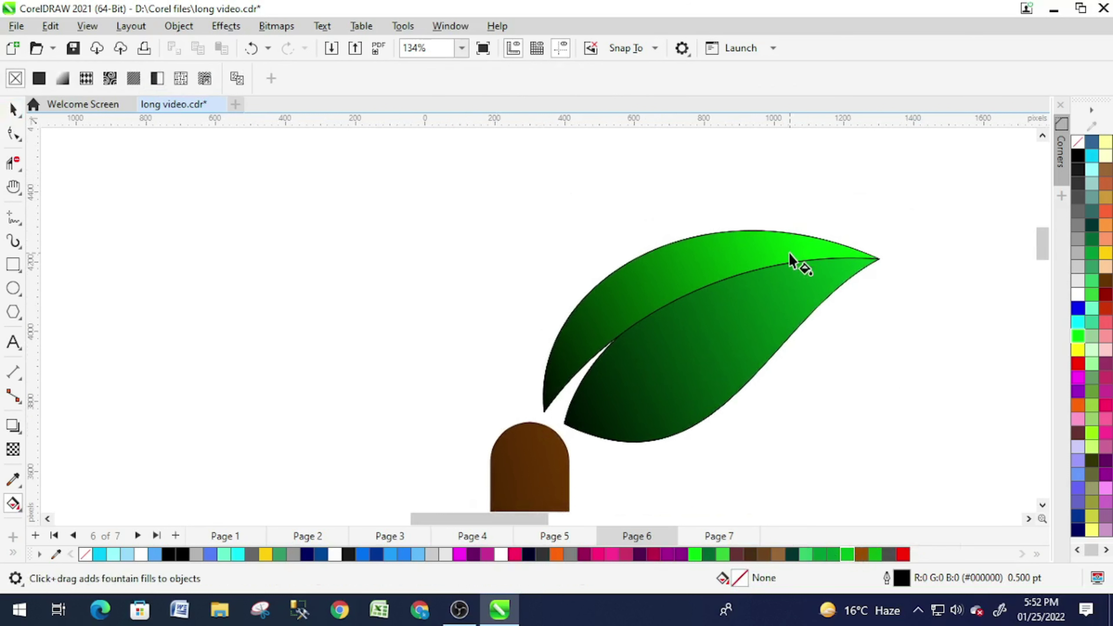
click(13, 109)
click(731, 255)
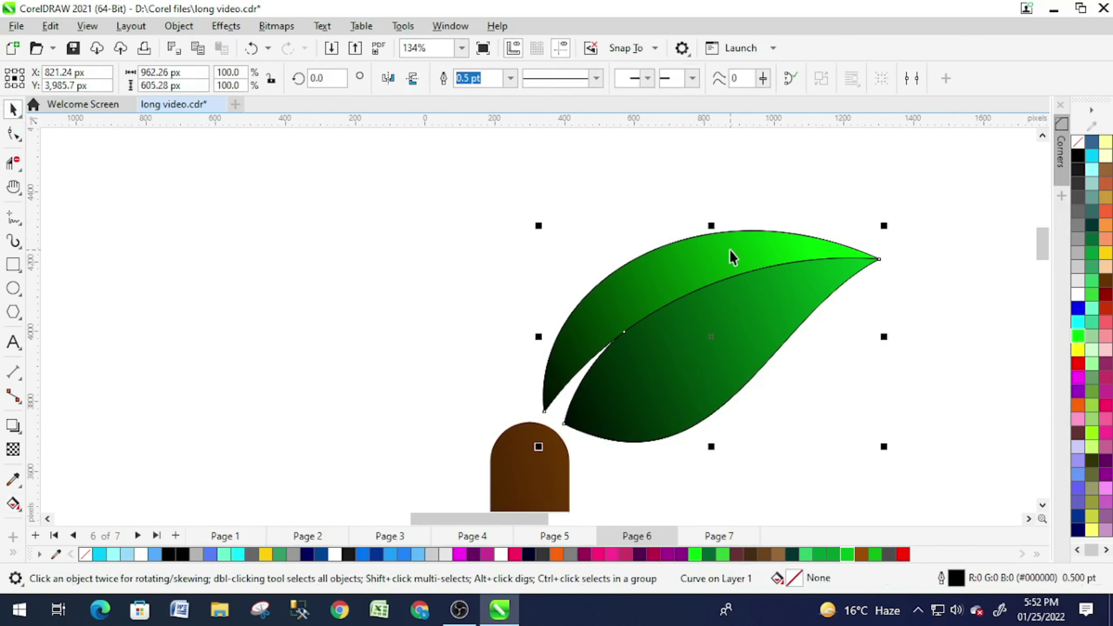
key(Escape)
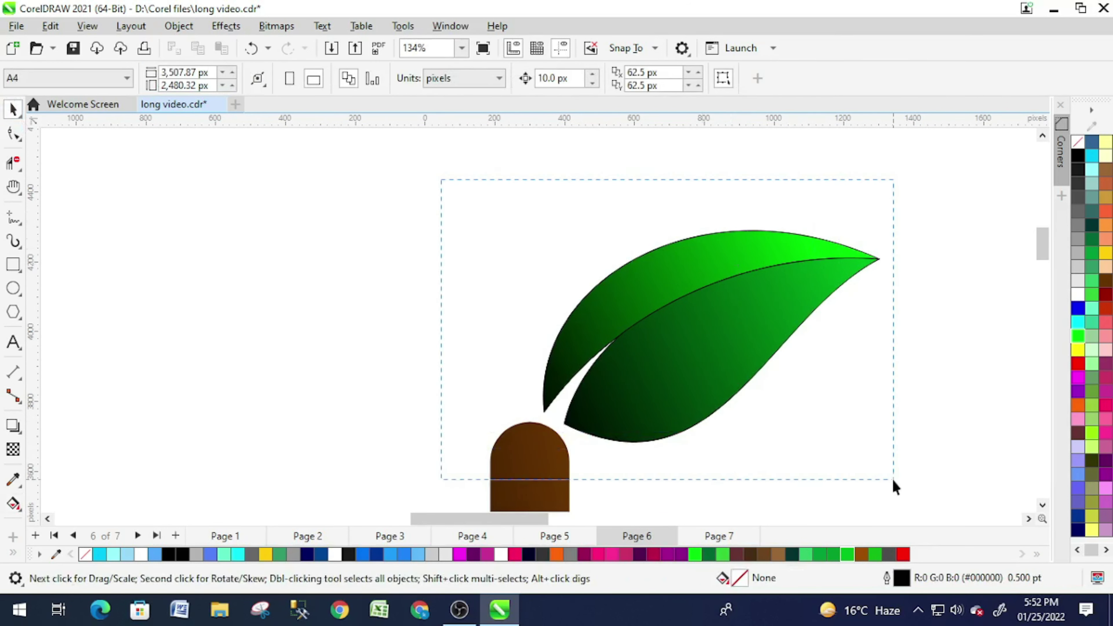
drag(589, 310, 892, 483)
Clear the selection and zoom out to review the finished leaf.
click(1001, 216)
scroll(830, 253, down, 1)
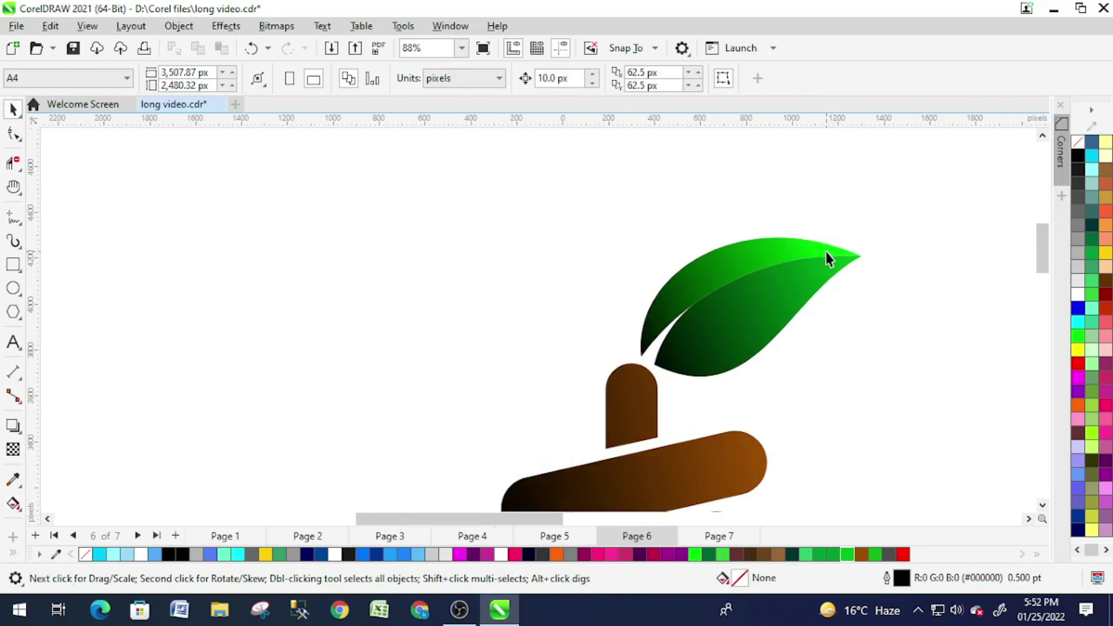
scroll(860, 244, down, 1)
drag(618, 170, 899, 357)
click(643, 330)
scroll(771, 303, down, 1)
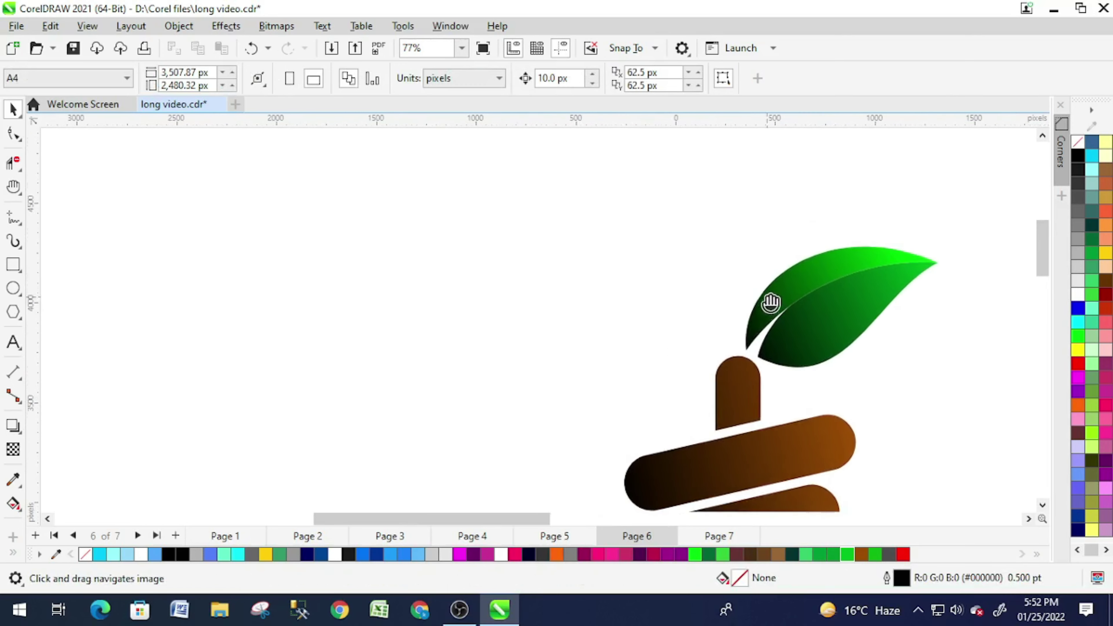
click(10, 218)
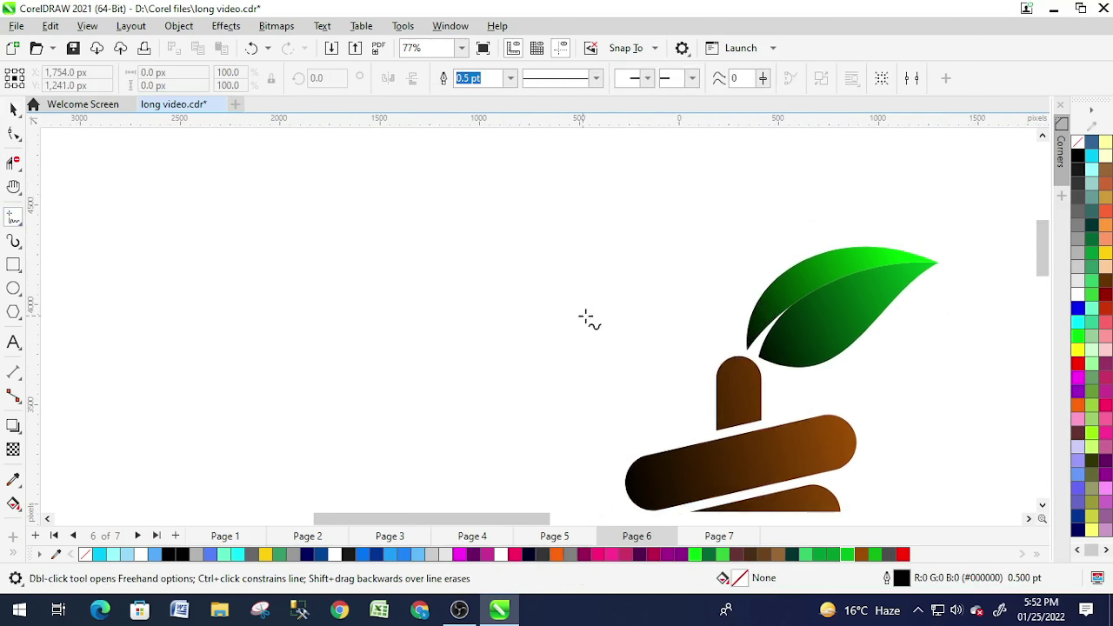
Draw a closed freehand triangle from the stem top up and to the left.
click(718, 349)
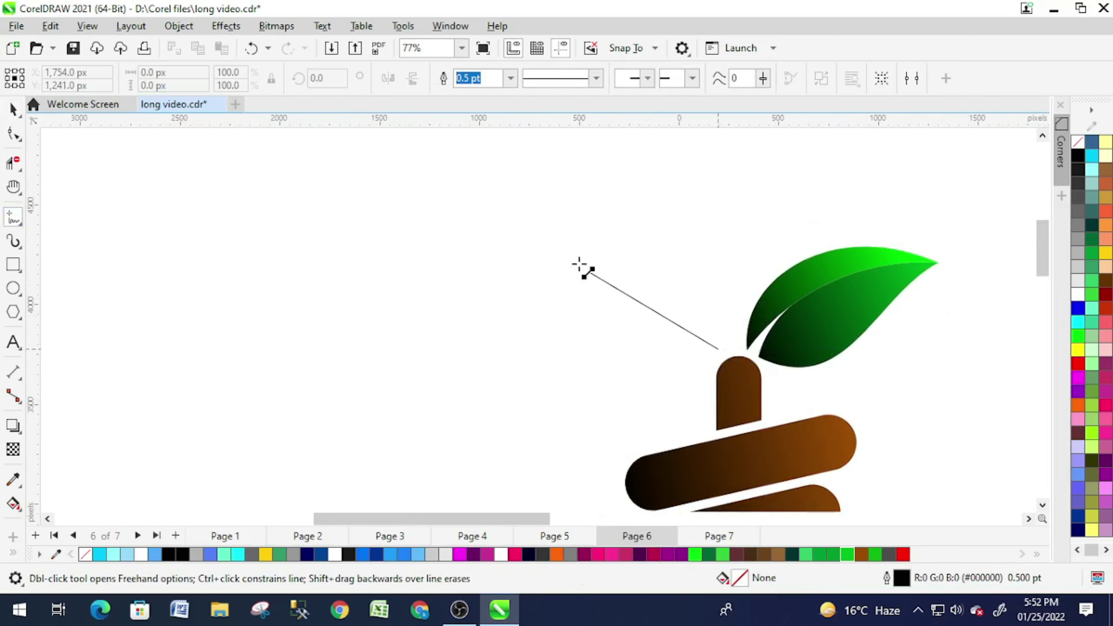
click(519, 232)
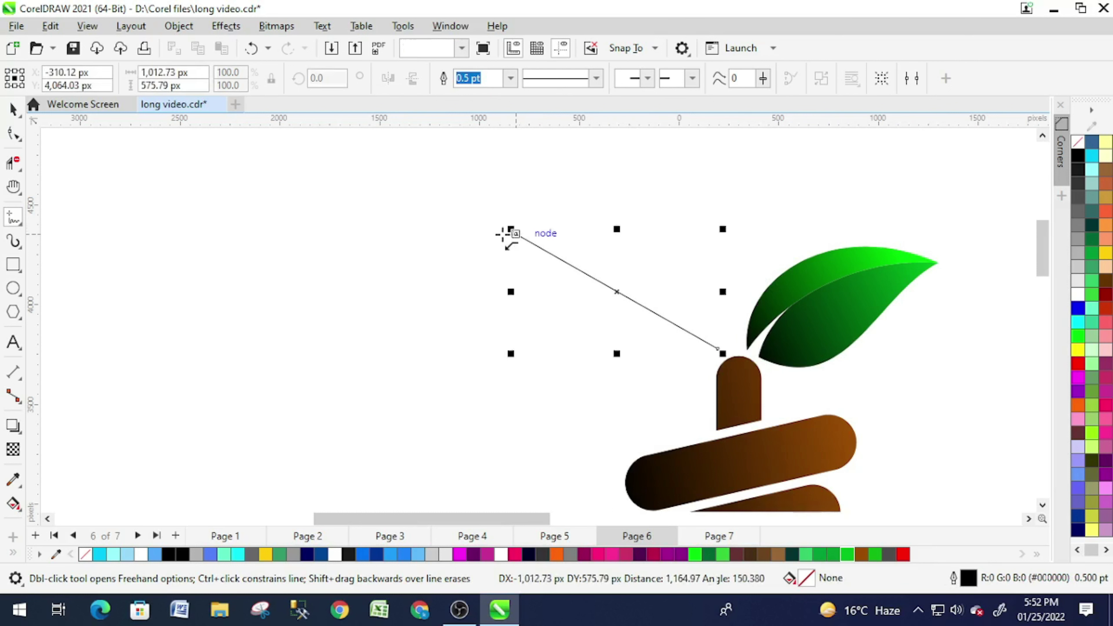
key(F10)
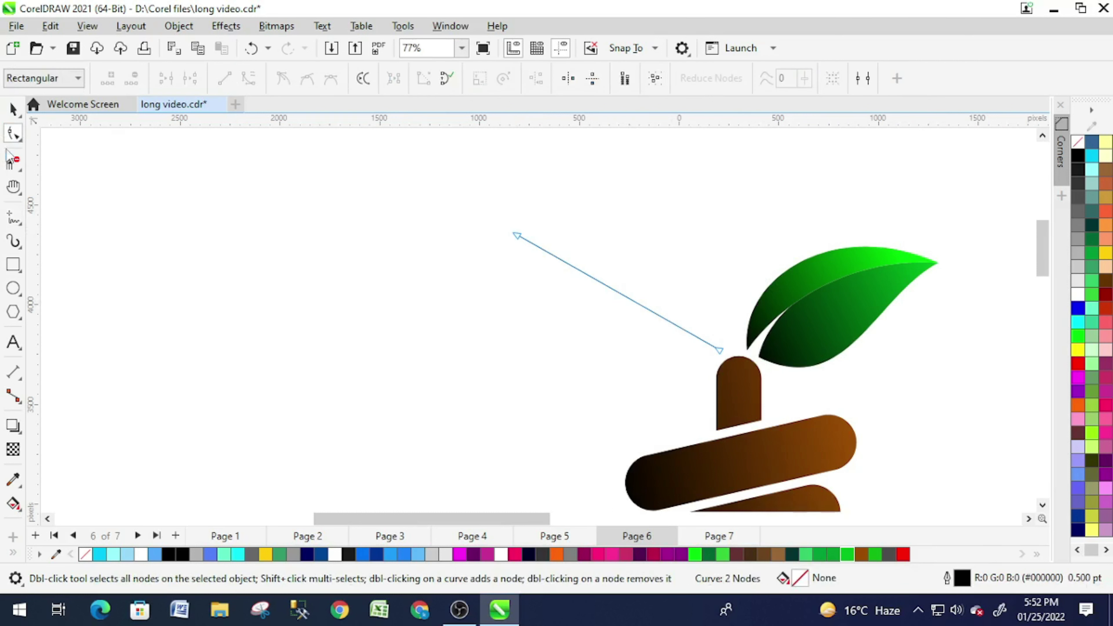
click(13, 217)
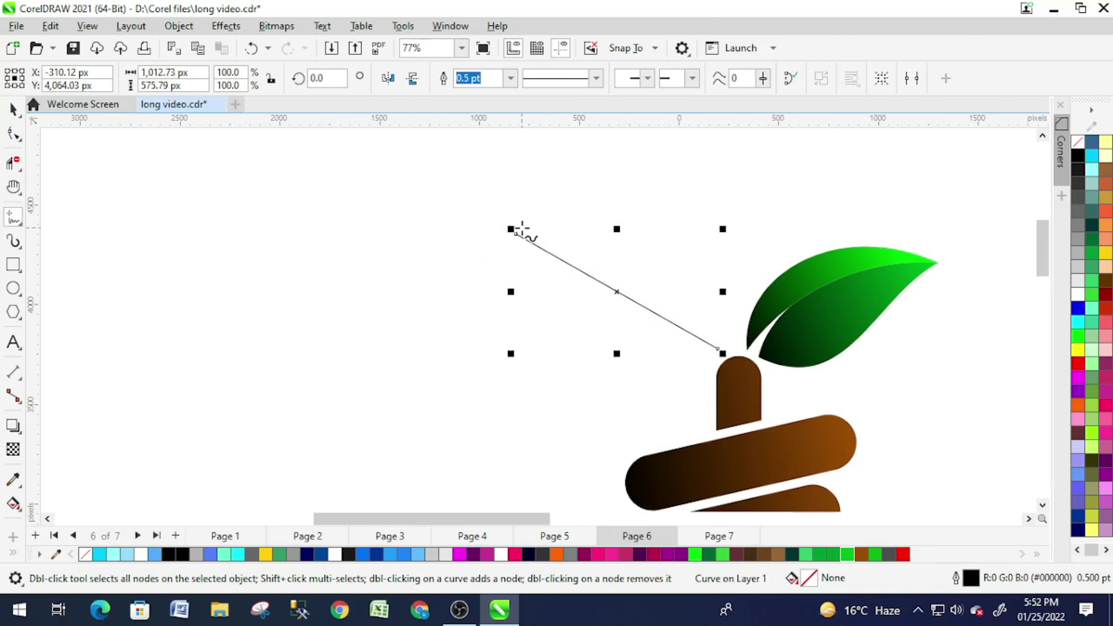
click(515, 234)
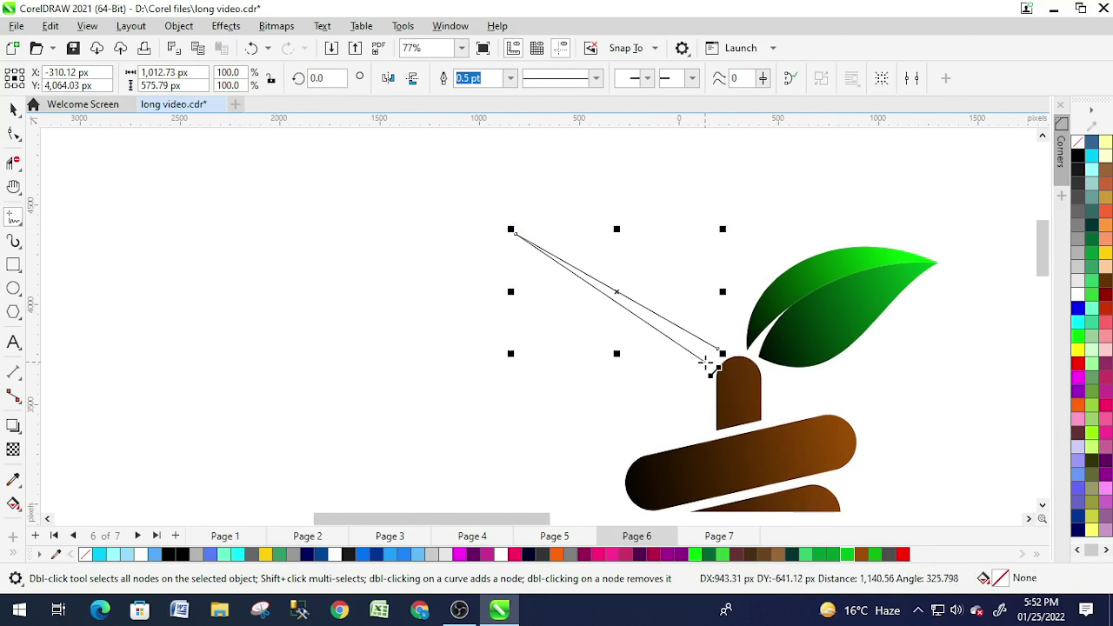
click(711, 362)
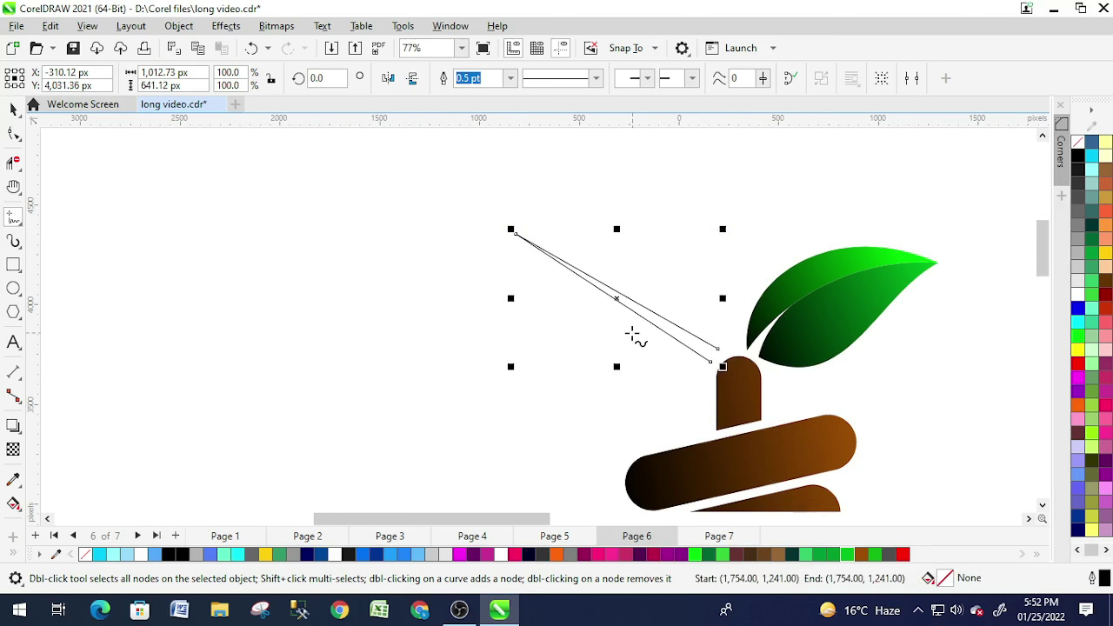
Convert the edges to curves, bowing the upper into an arc and lower into an S-curve.
click(11, 139)
click(611, 288)
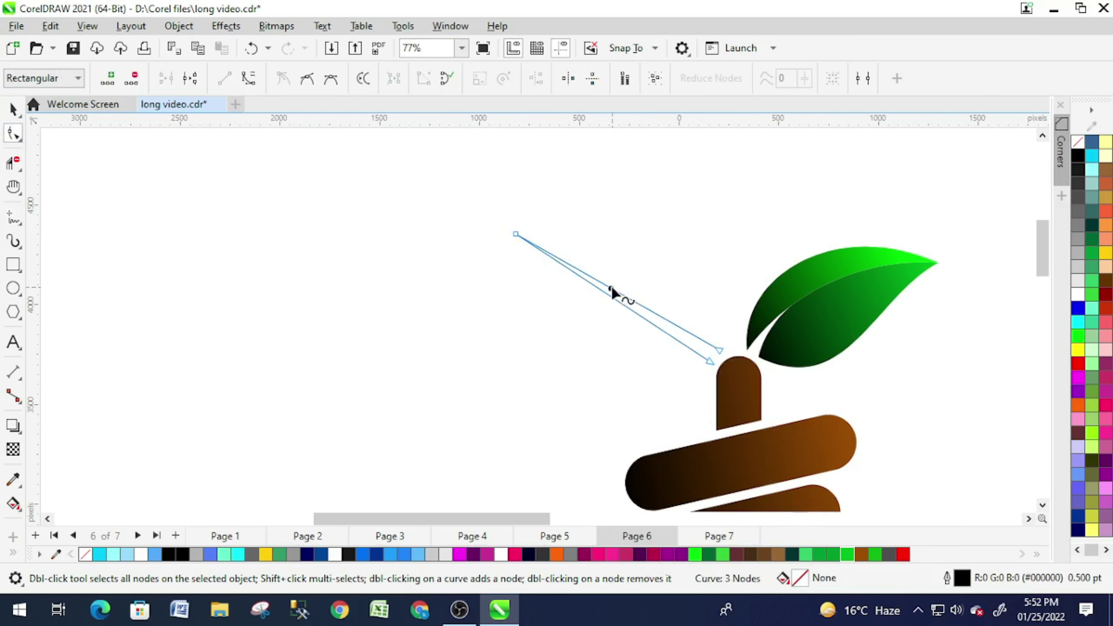
click(243, 80)
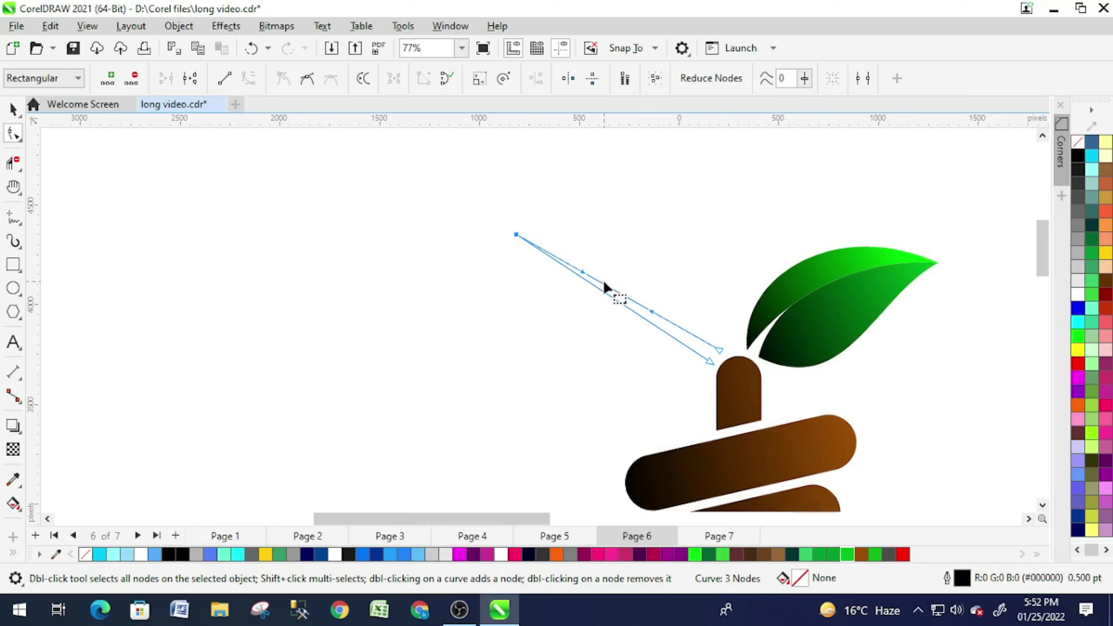
drag(604, 282, 634, 249)
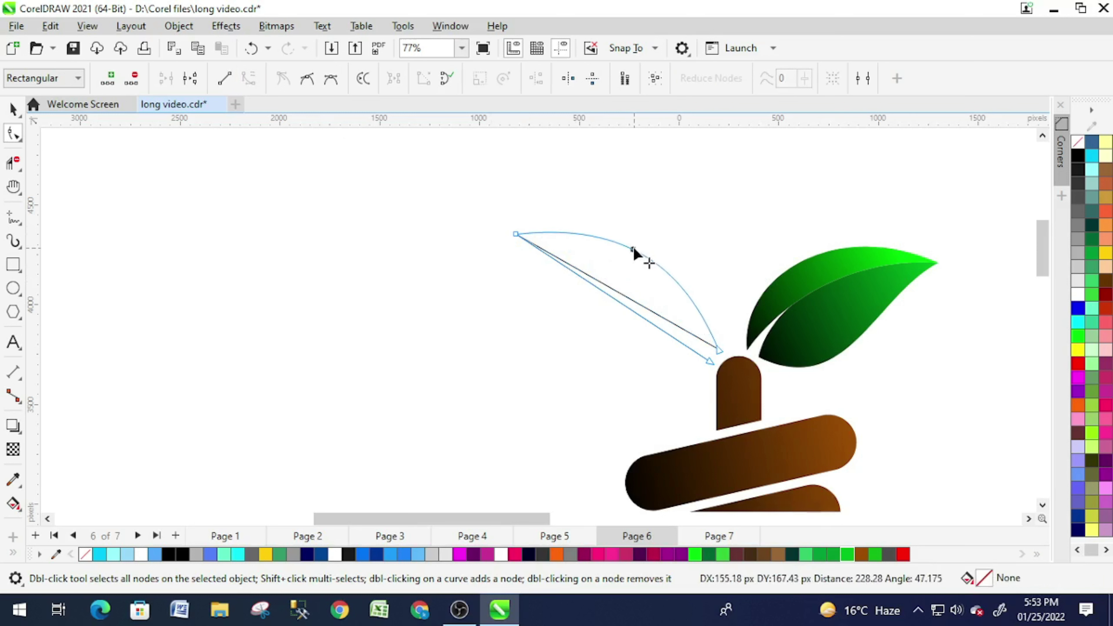
drag(634, 252, 635, 253)
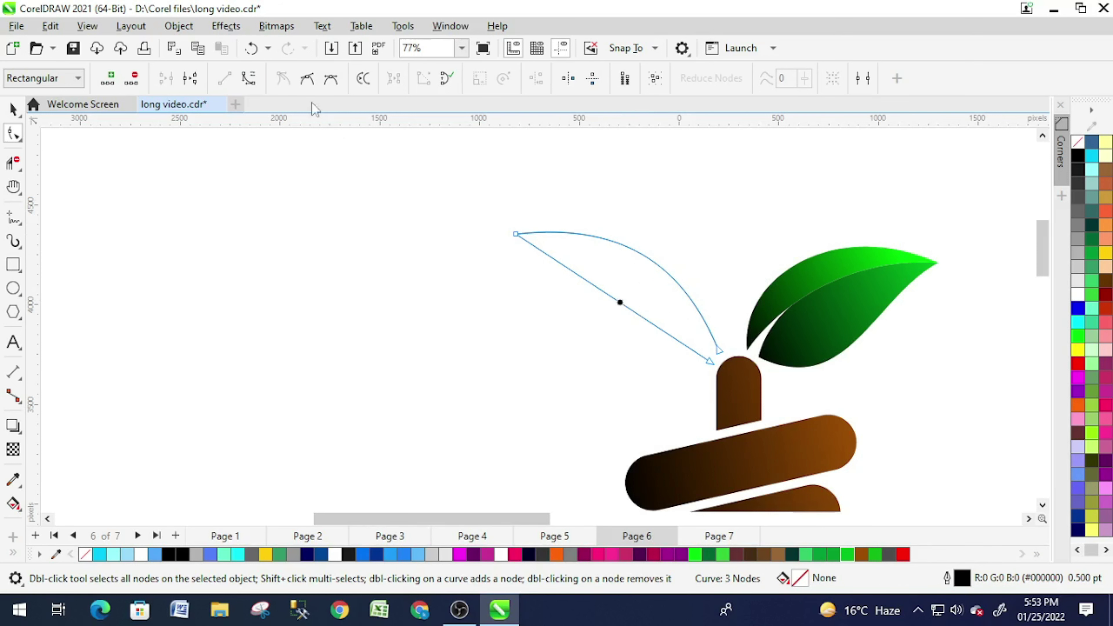
click(249, 78)
click(579, 278)
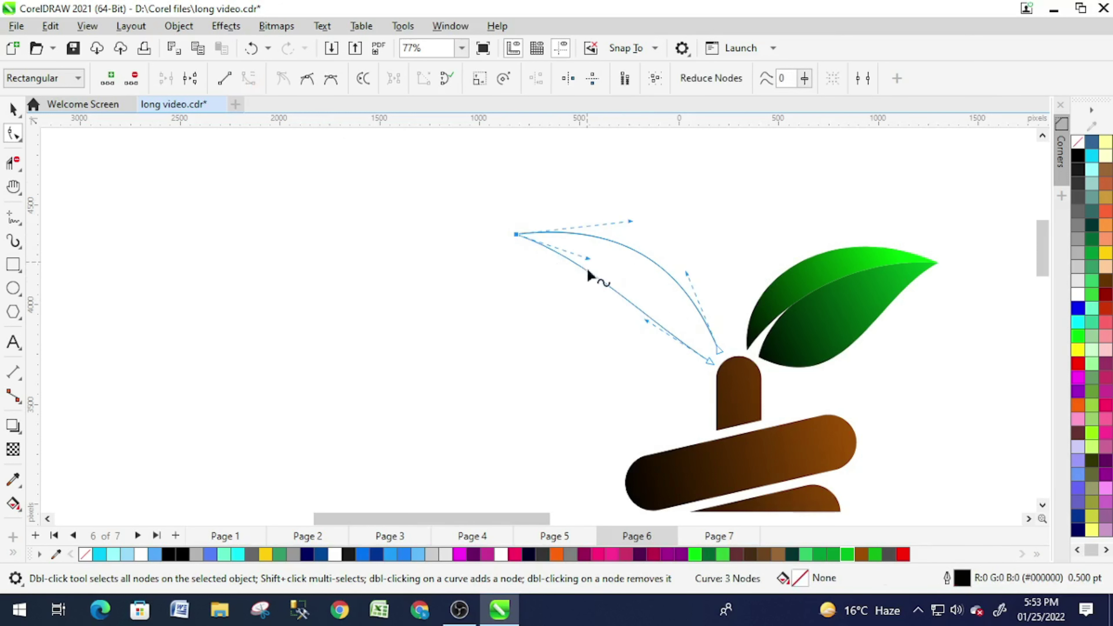
drag(646, 324, 579, 413)
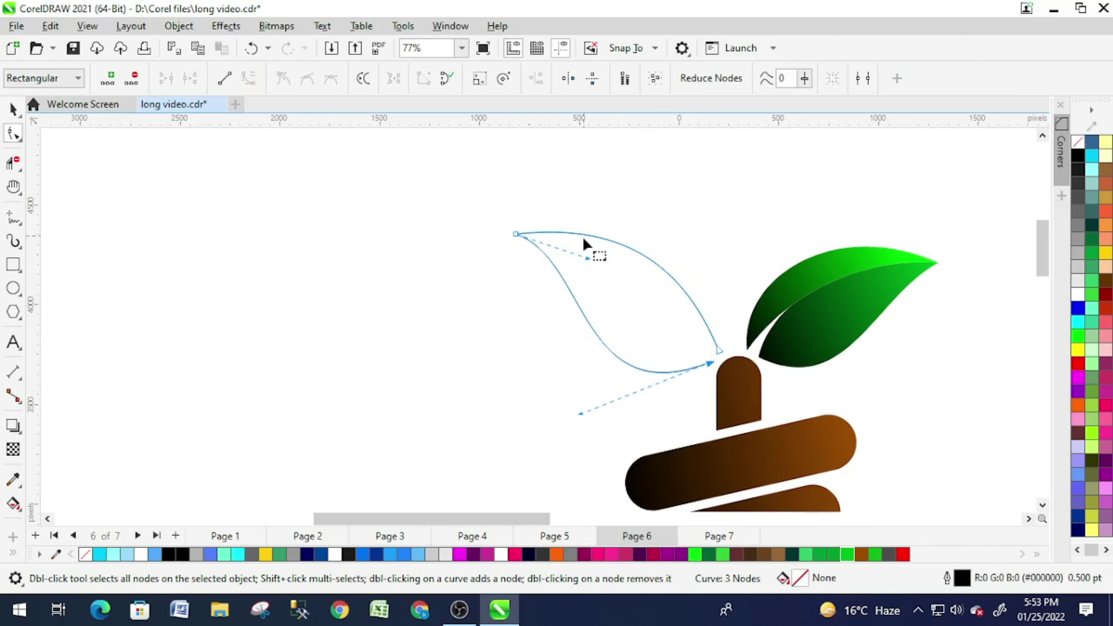
drag(587, 259, 571, 279)
Move the leaf tip up-left and fine-tune the curves at the tip and base.
drag(516, 240, 499, 196)
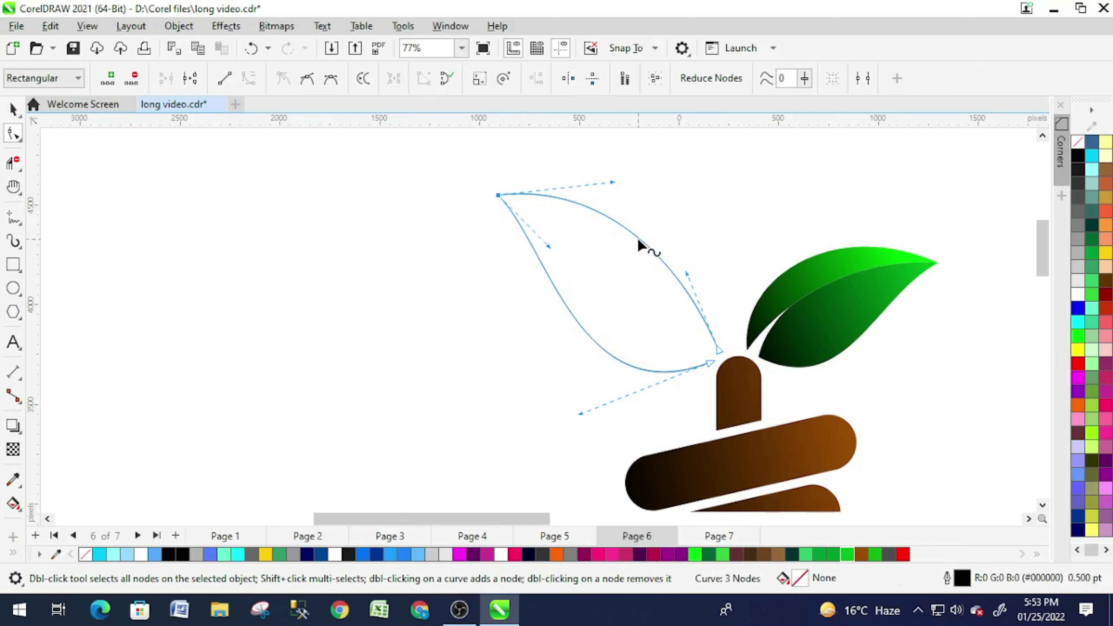
drag(638, 241, 664, 224)
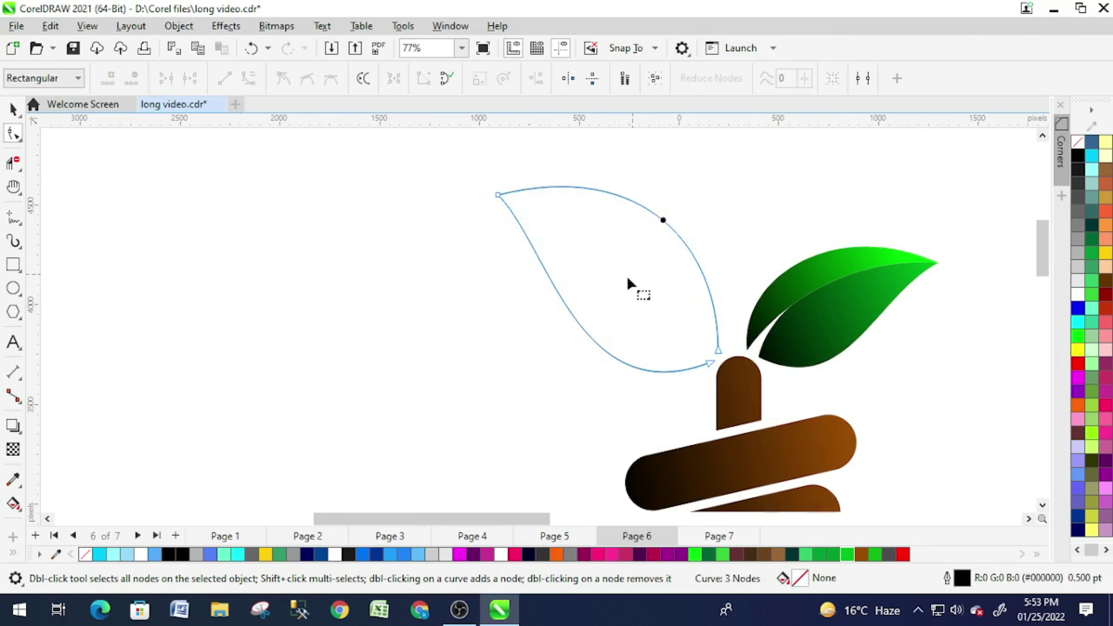
scroll(629, 284, up, 1)
click(482, 182)
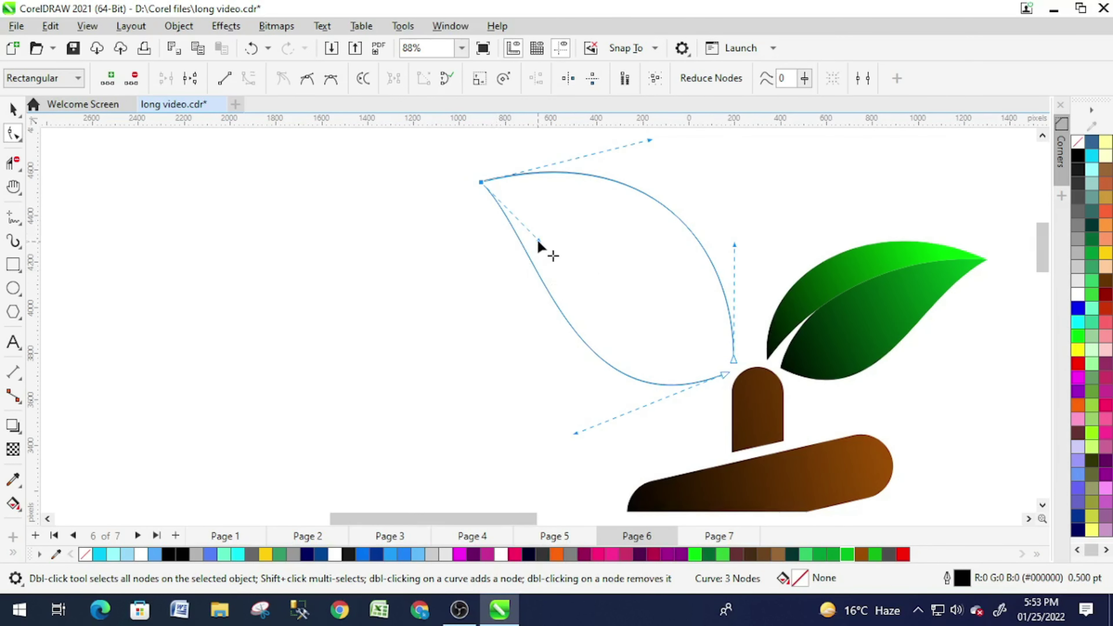
drag(539, 240, 550, 238)
drag(574, 433, 554, 434)
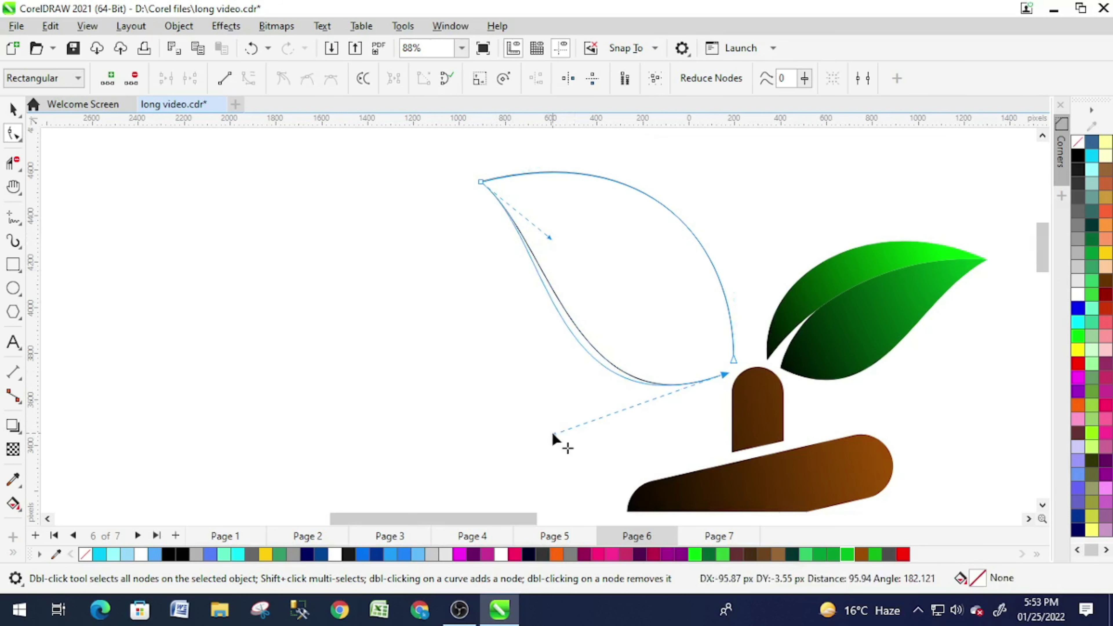
drag(549, 237, 543, 240)
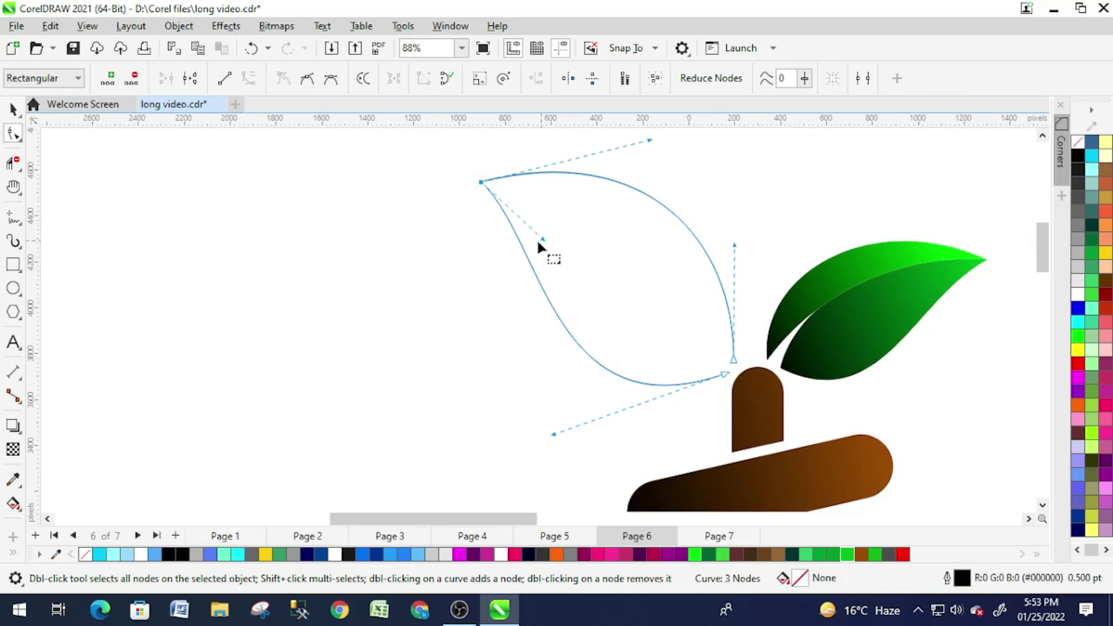
click(417, 257)
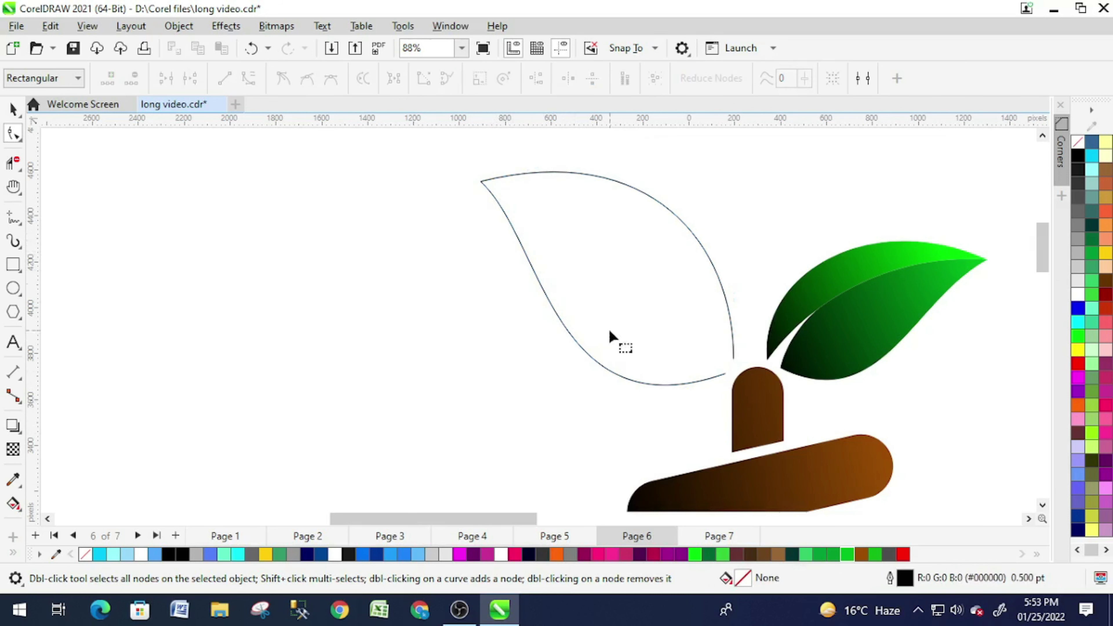
click(13, 217)
Draw a central vein from the leaf's tip to its base and bend it into an upward-bowing curve.
click(480, 182)
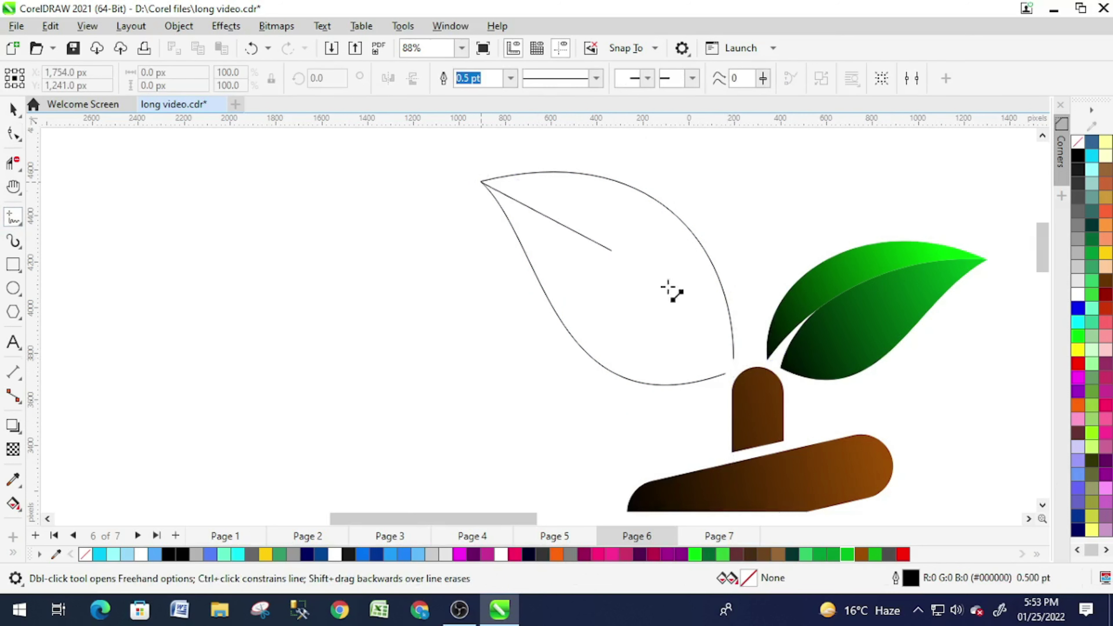
click(734, 358)
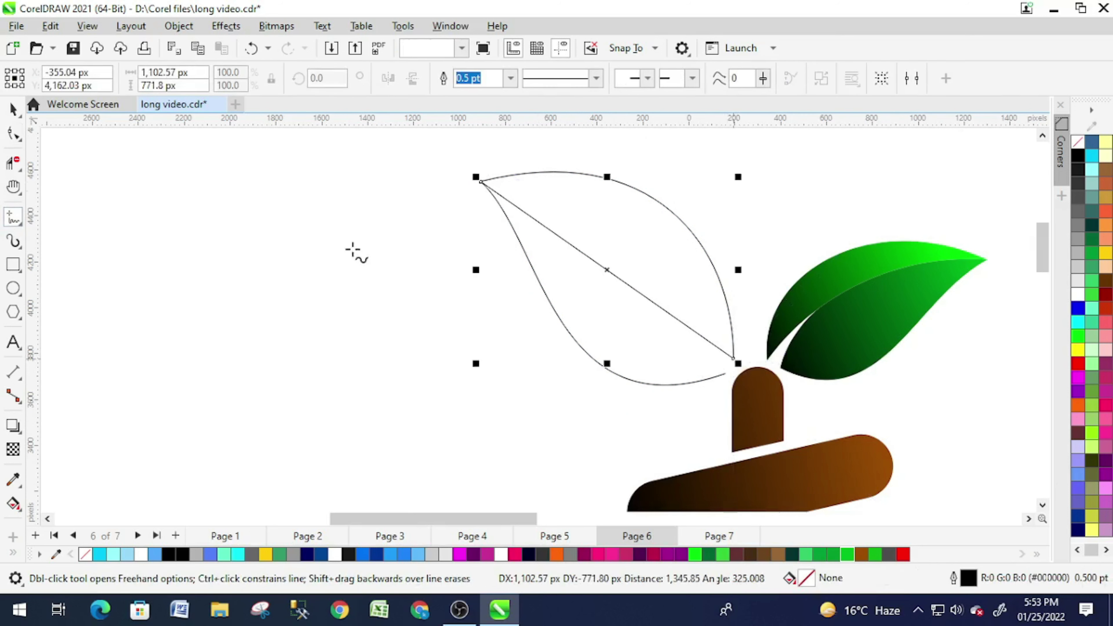
click(13, 134)
click(733, 358)
scroll(733, 351, up, 1)
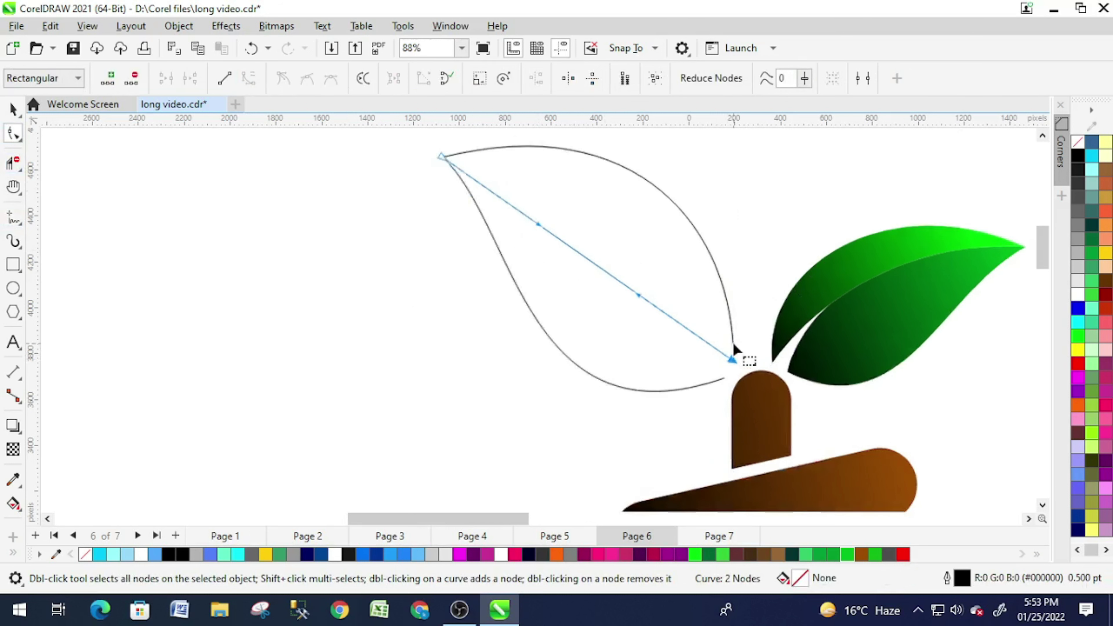
scroll(733, 351, up, 2)
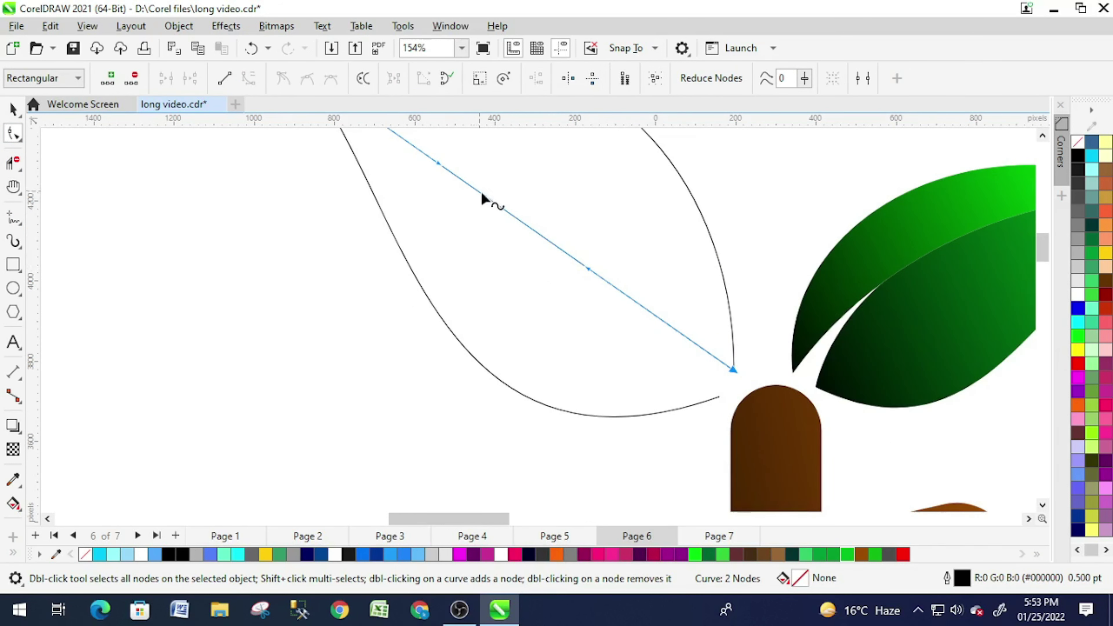
drag(497, 206, 516, 158)
scroll(606, 241, down, 1)
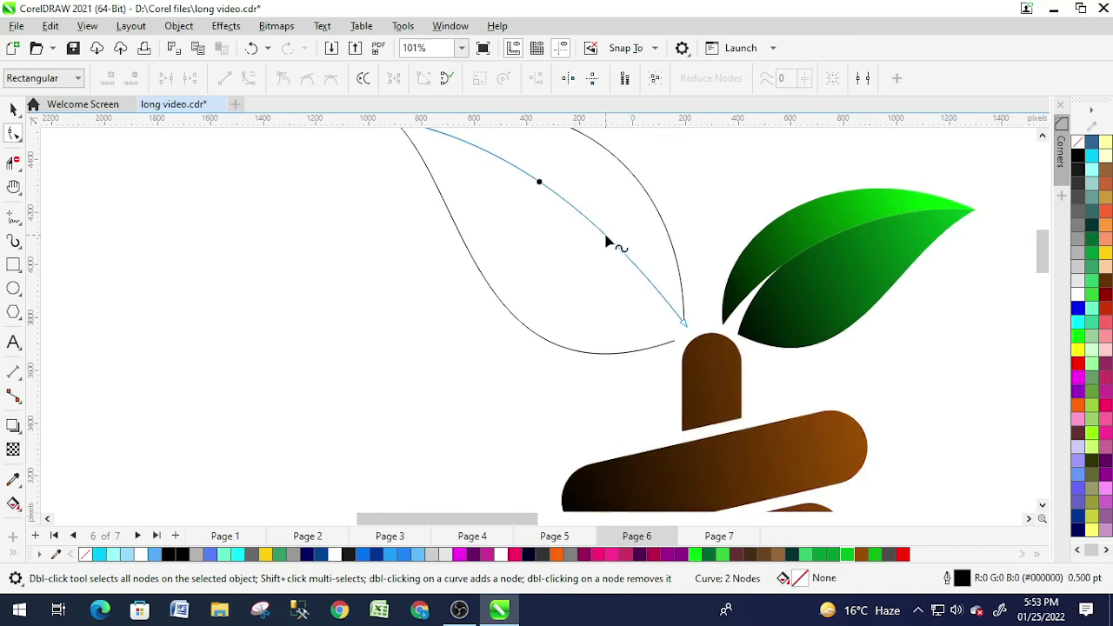
scroll(592, 307, down, 1)
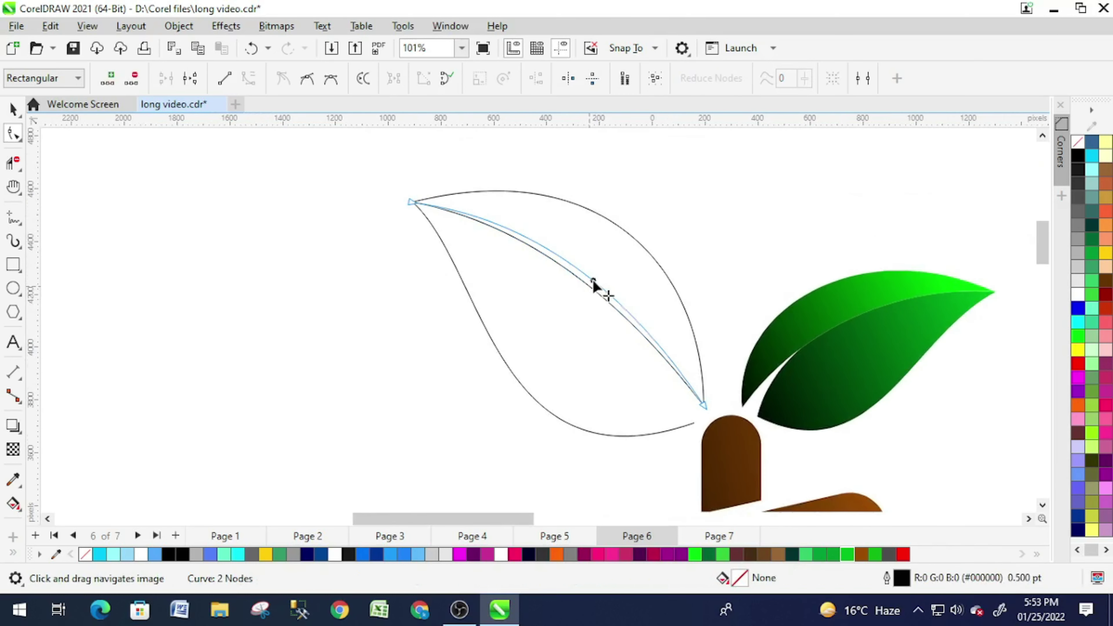
click(593, 281)
drag(660, 348, 638, 301)
Add a curved inner split line from the leaf's bottom node to the vein, ending on the lower tip.
click(13, 218)
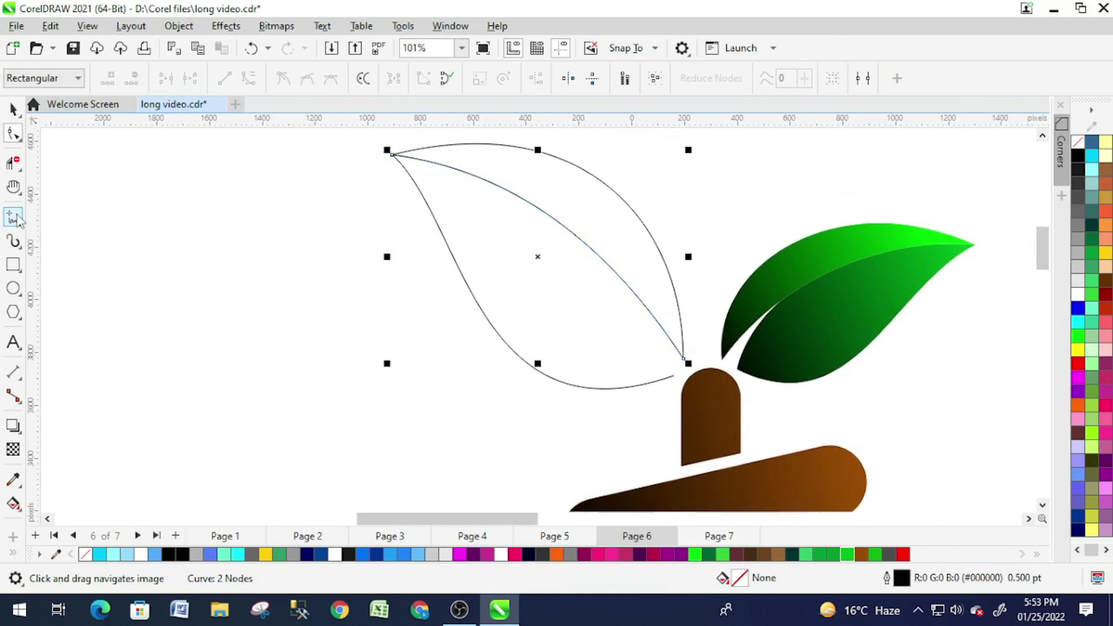
click(675, 375)
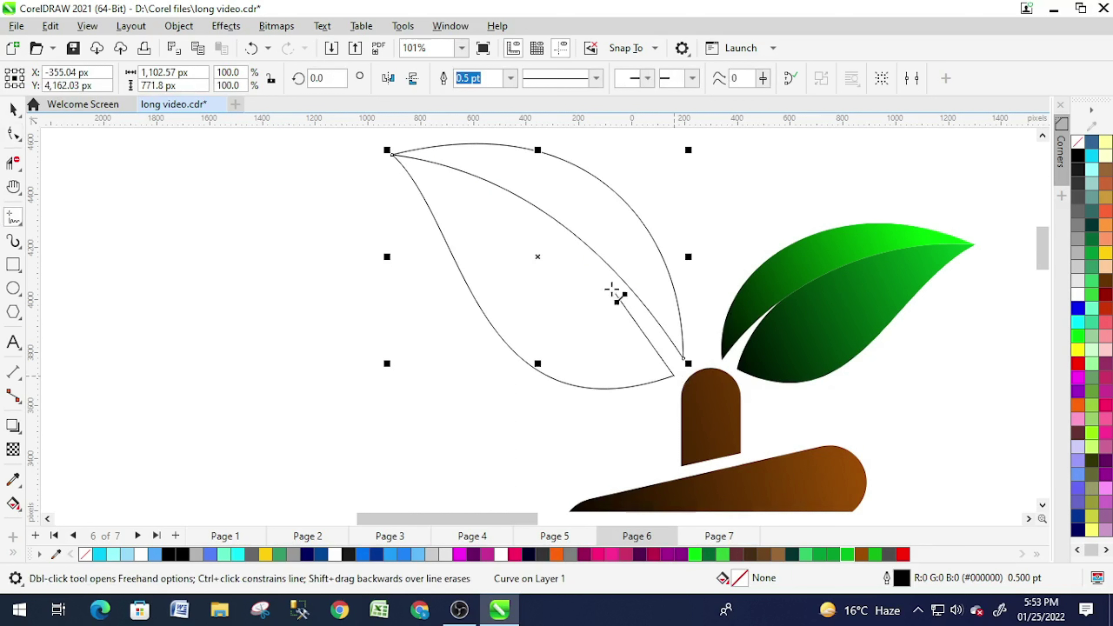
click(595, 251)
click(13, 134)
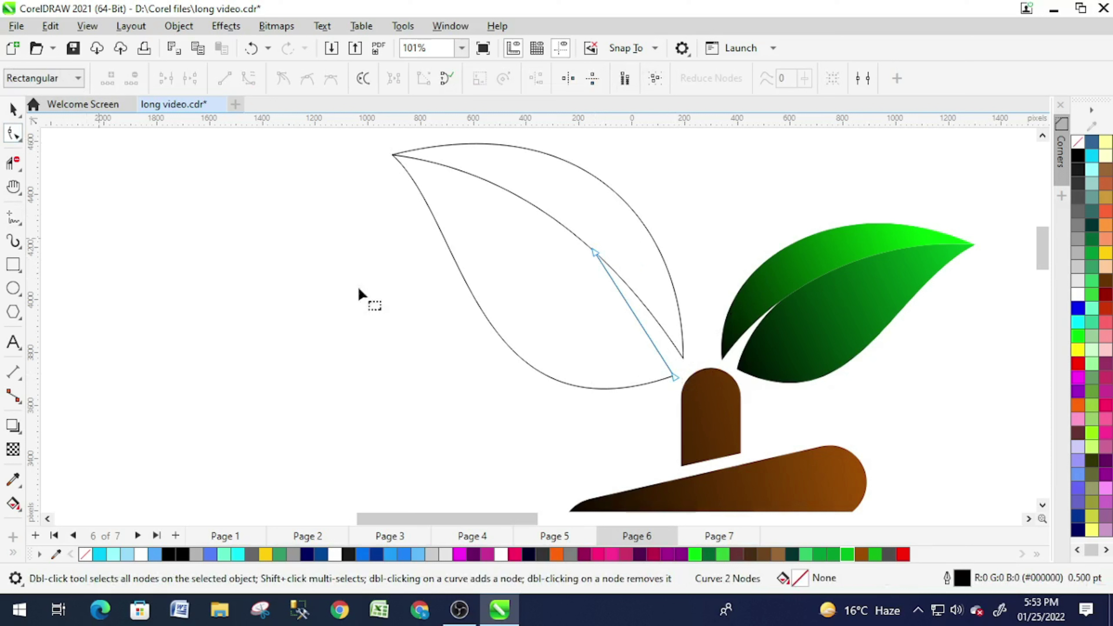
click(637, 318)
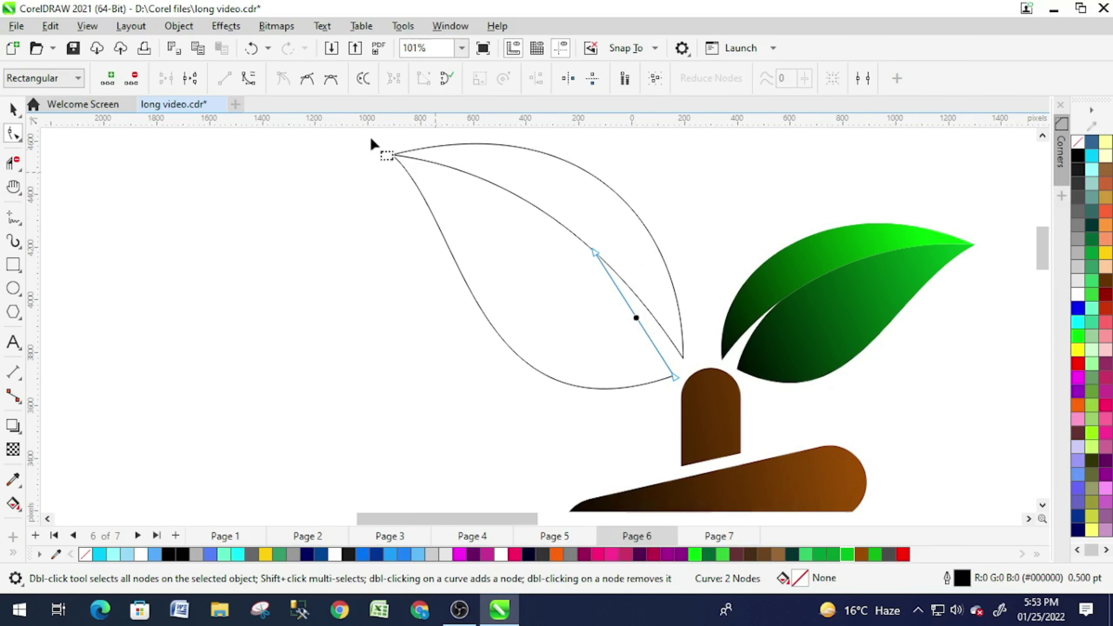
click(249, 79)
scroll(658, 340, up, 2)
drag(627, 312, 643, 311)
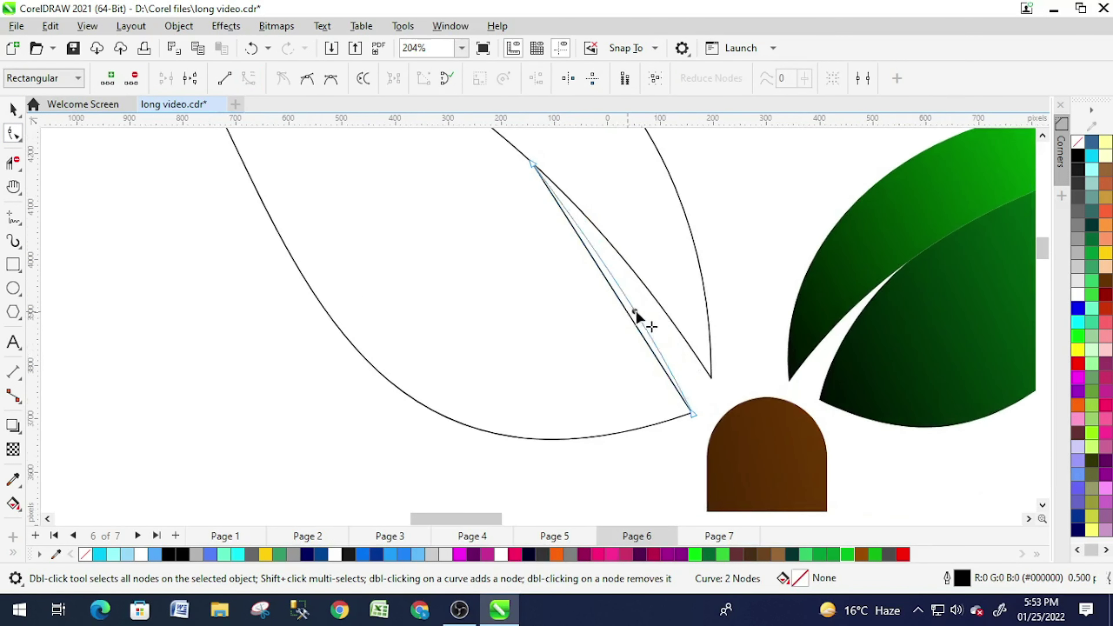
drag(692, 415, 668, 399)
Slightly reshape the long lower outer curve of the leaf.
click(691, 416)
scroll(508, 371, down, 2)
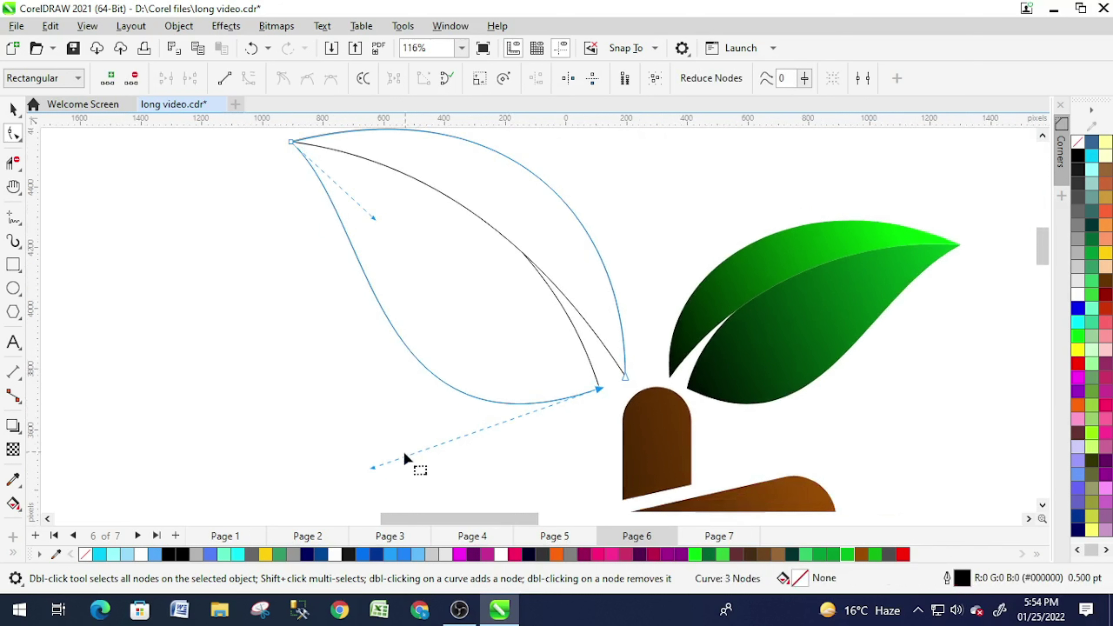
drag(372, 468, 388, 460)
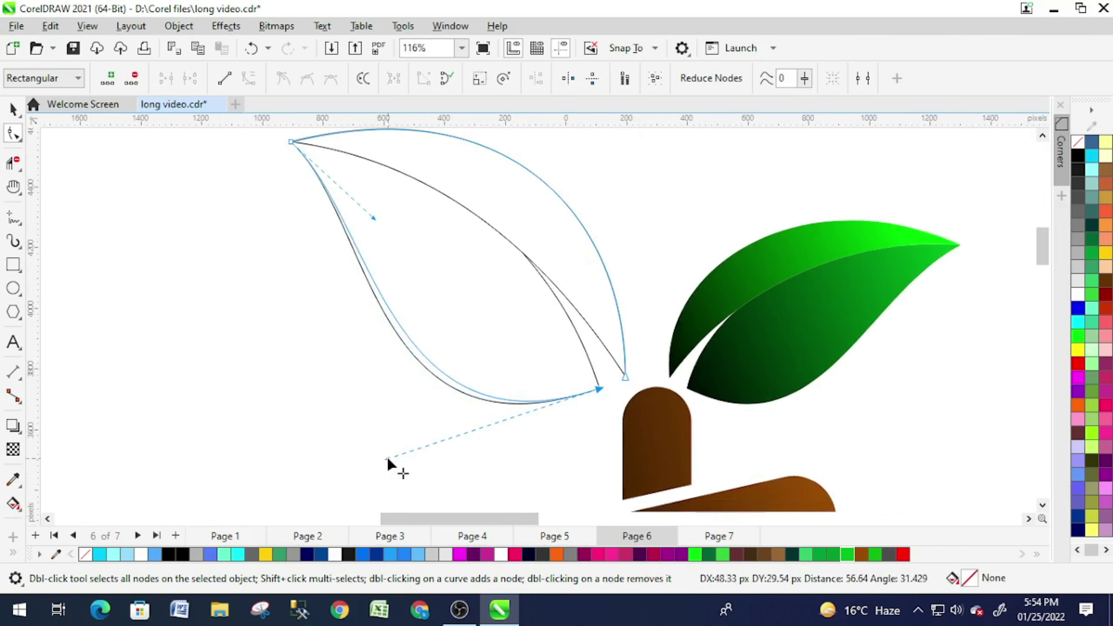
click(565, 434)
drag(584, 385, 593, 403)
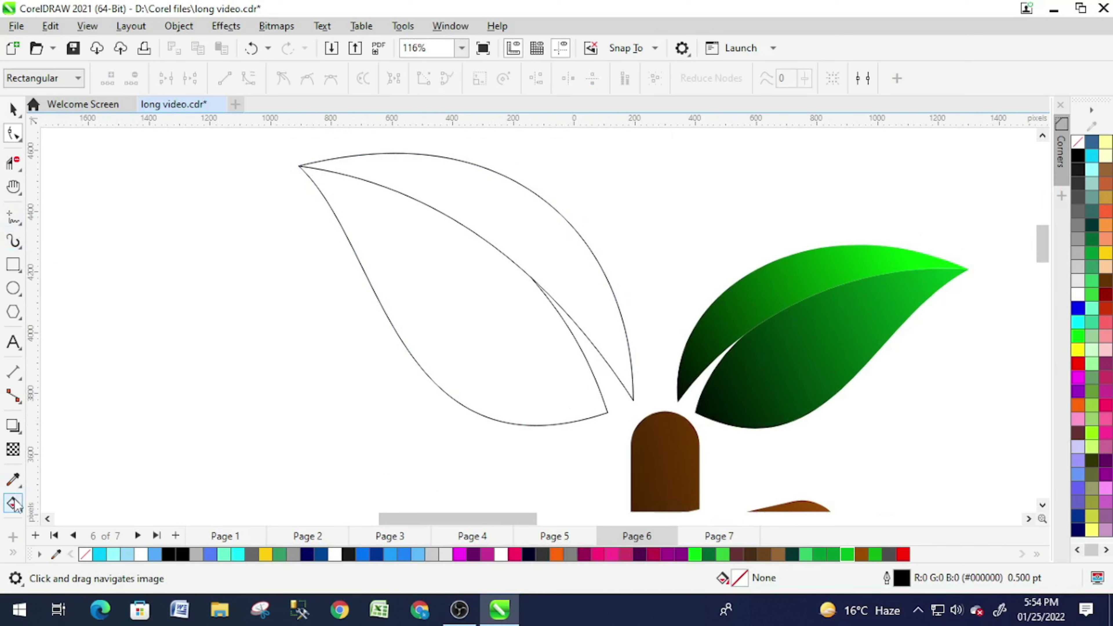
Smart Fill the enclosed leaf region light blue and select the larger leaf shape.
click(522, 222)
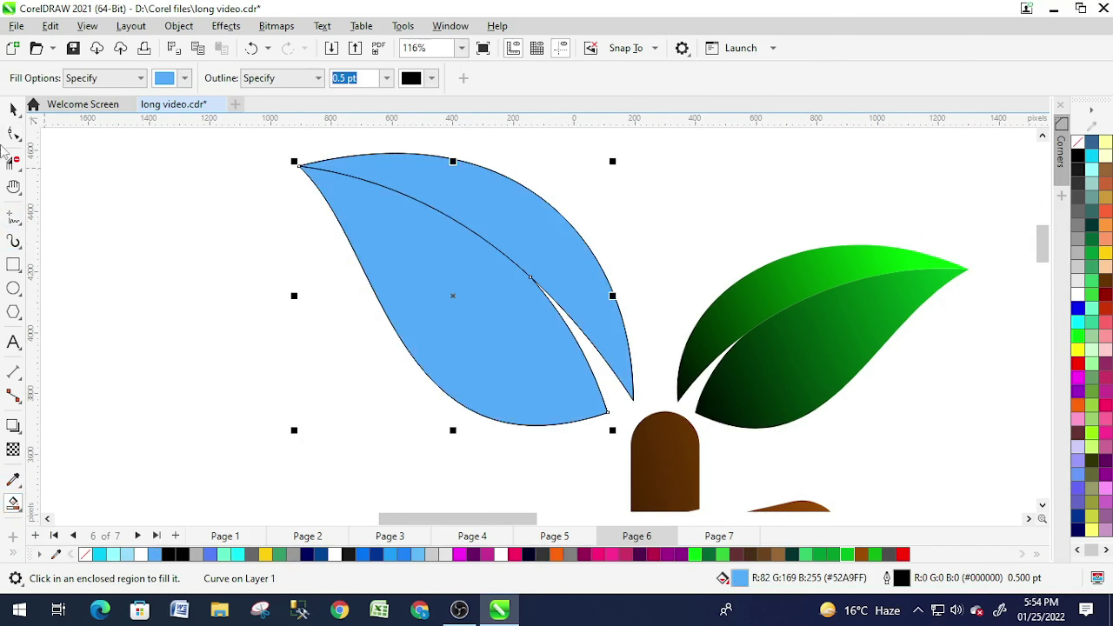
click(13, 110)
click(515, 202)
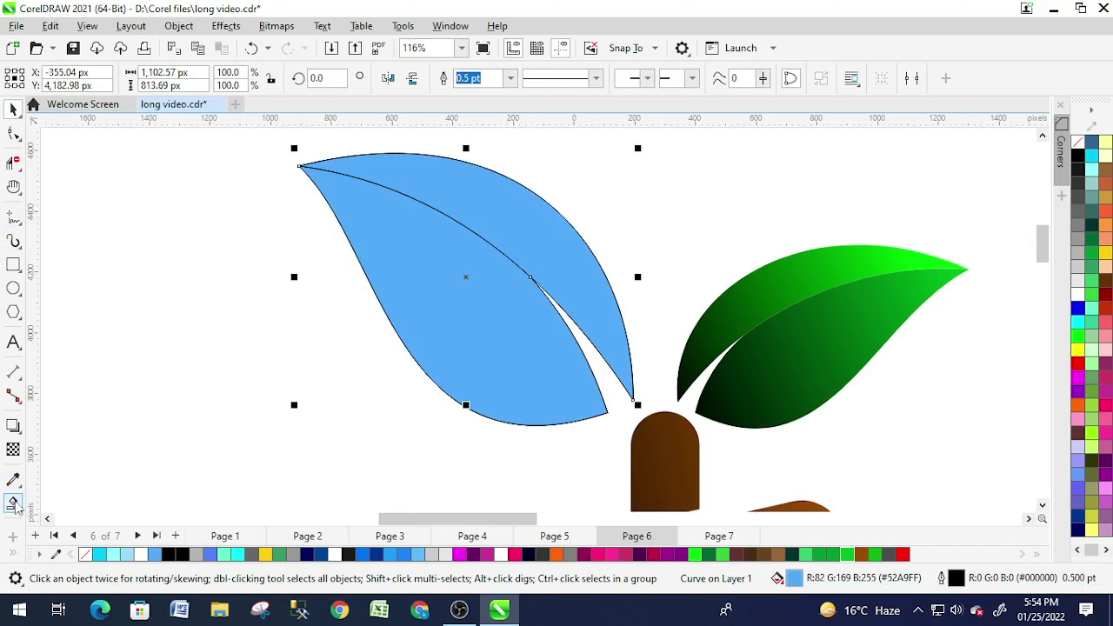
click(16, 507)
click(52, 503)
Apply the right leaf's green gradient to the upper half, running from the base to the tip.
drag(435, 188, 595, 275)
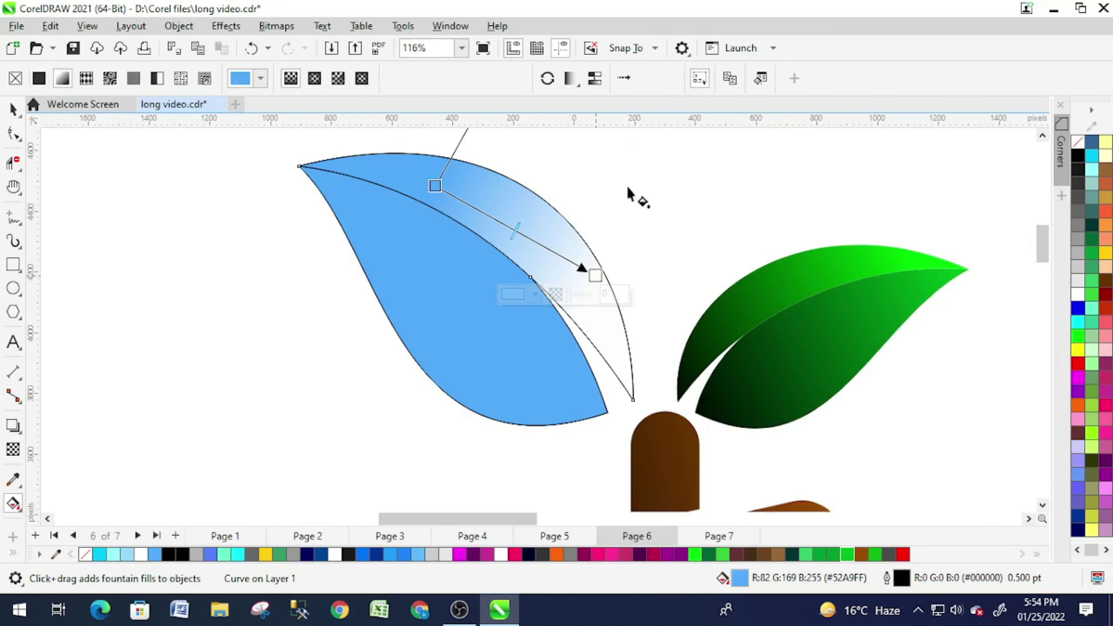
click(805, 257)
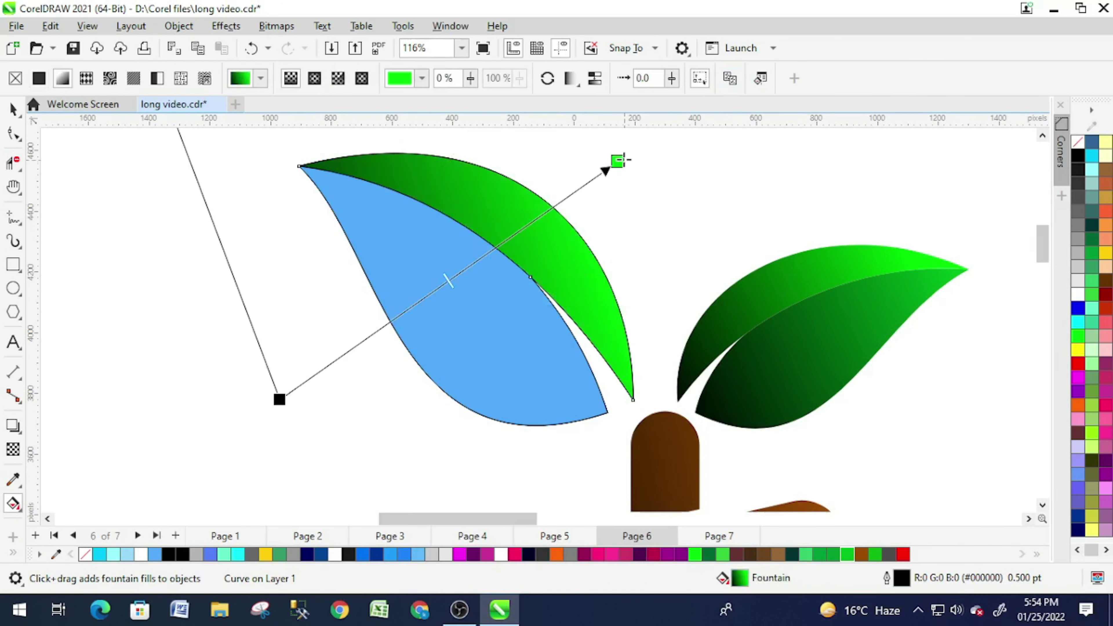
mouse_move(617, 161)
mouse_down()
mouse_move(308, 156)
mouse_move(299, 167)
mouse_up()
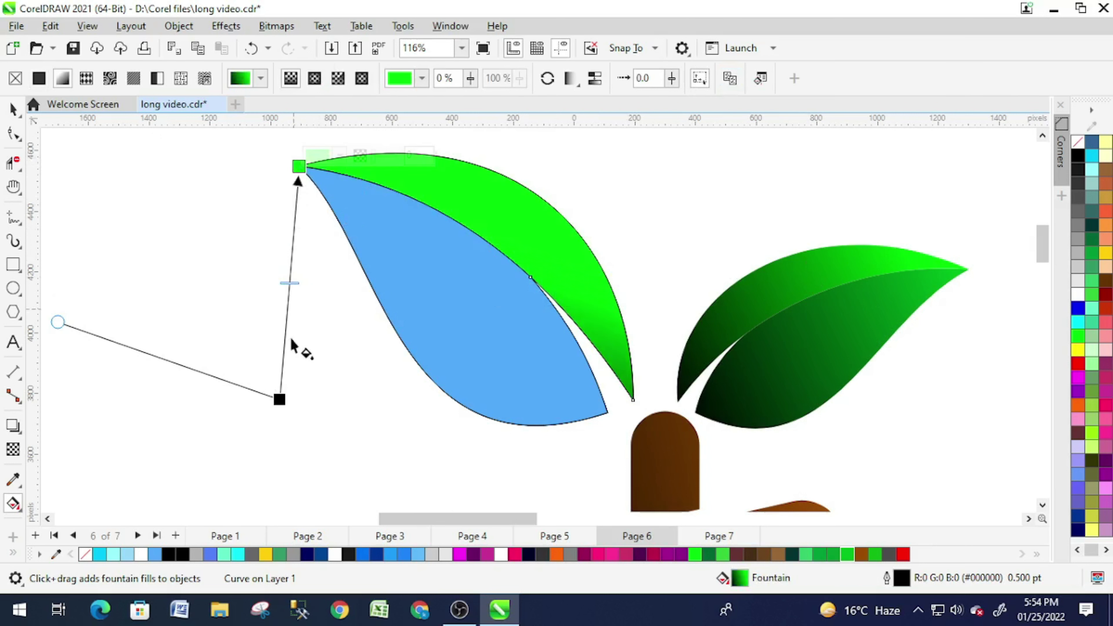
drag(279, 399, 633, 400)
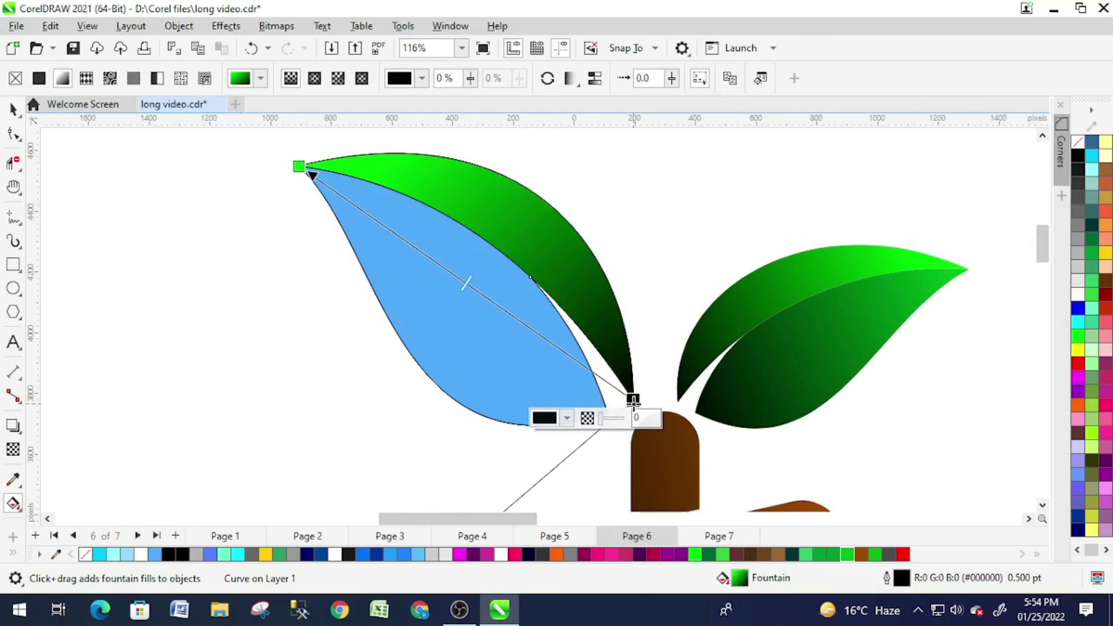
Fill the lower half with a black-base-to-green-tip gradient and extend the right leaf's gradient end outward.
click(462, 335)
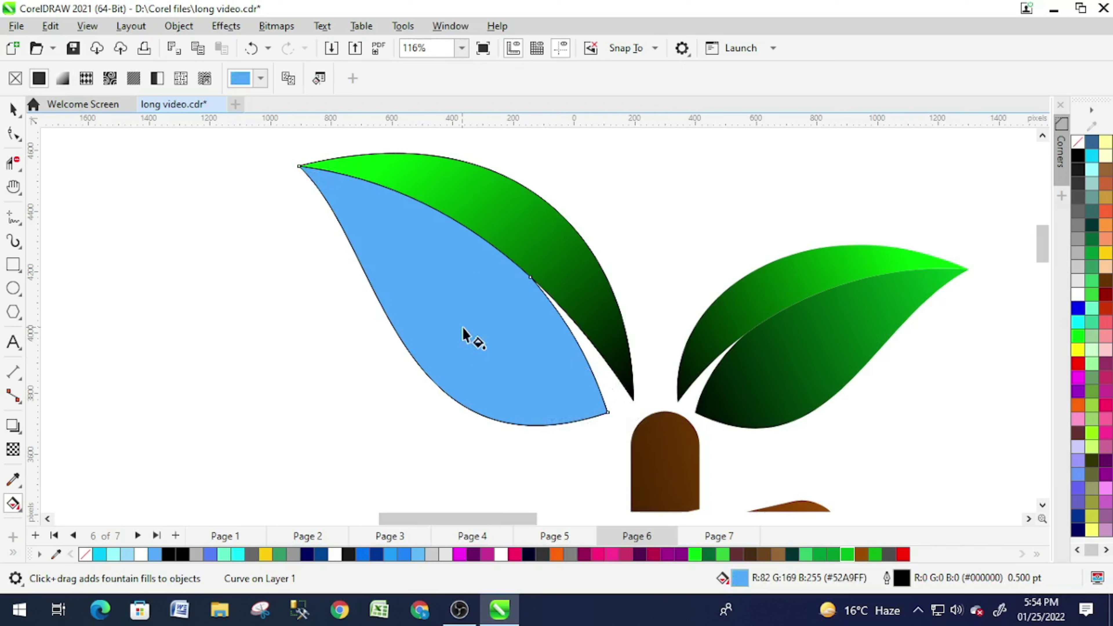
mouse_move(407, 236)
mouse_down()
mouse_move(524, 351)
mouse_move(535, 384)
mouse_up()
drag(607, 426, 303, 181)
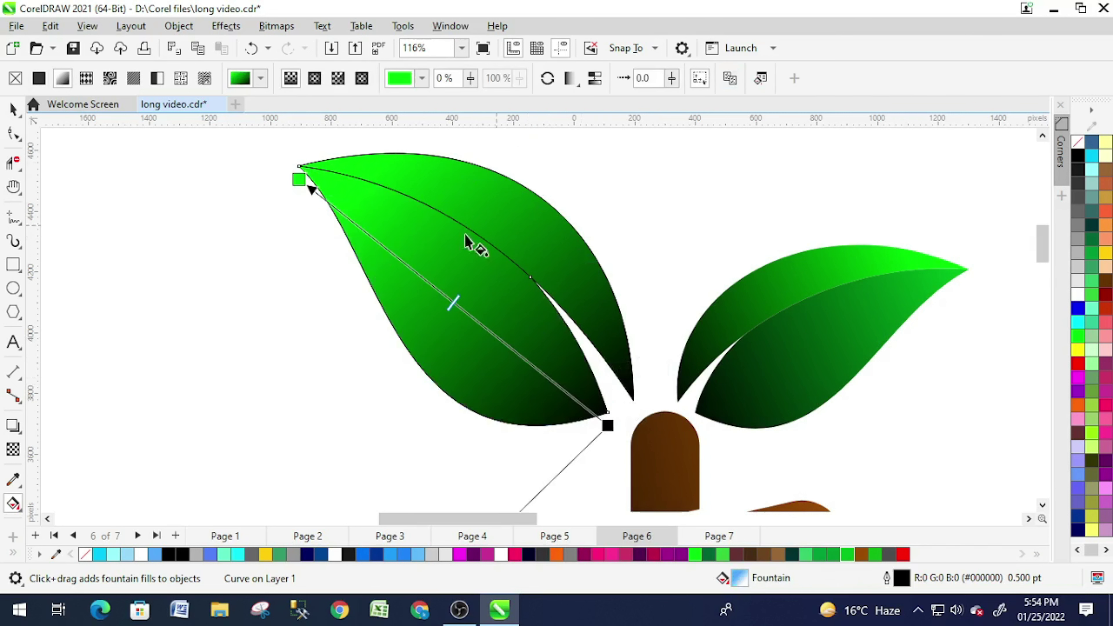
click(848, 557)
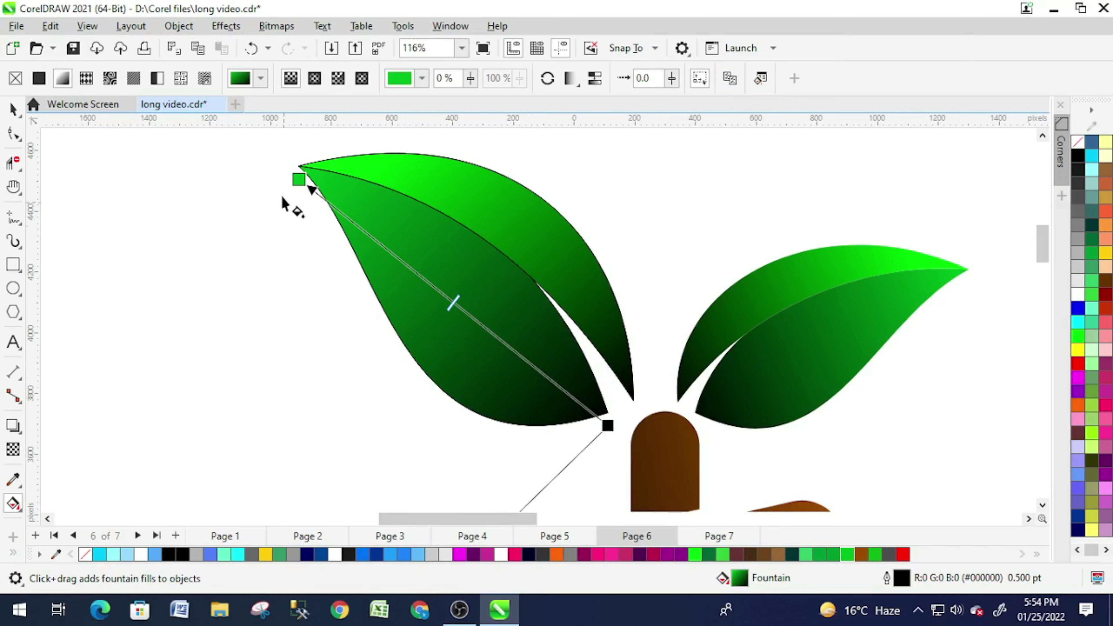
mouse_move(299, 179)
mouse_down()
mouse_move(329, 201)
mouse_move(310, 177)
mouse_up()
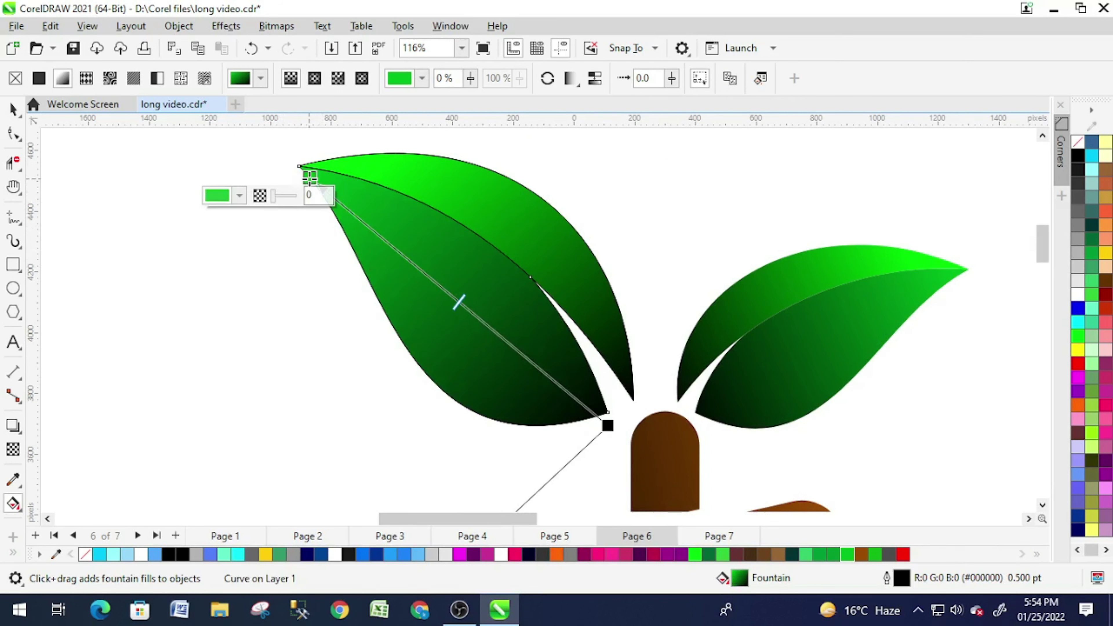
click(943, 277)
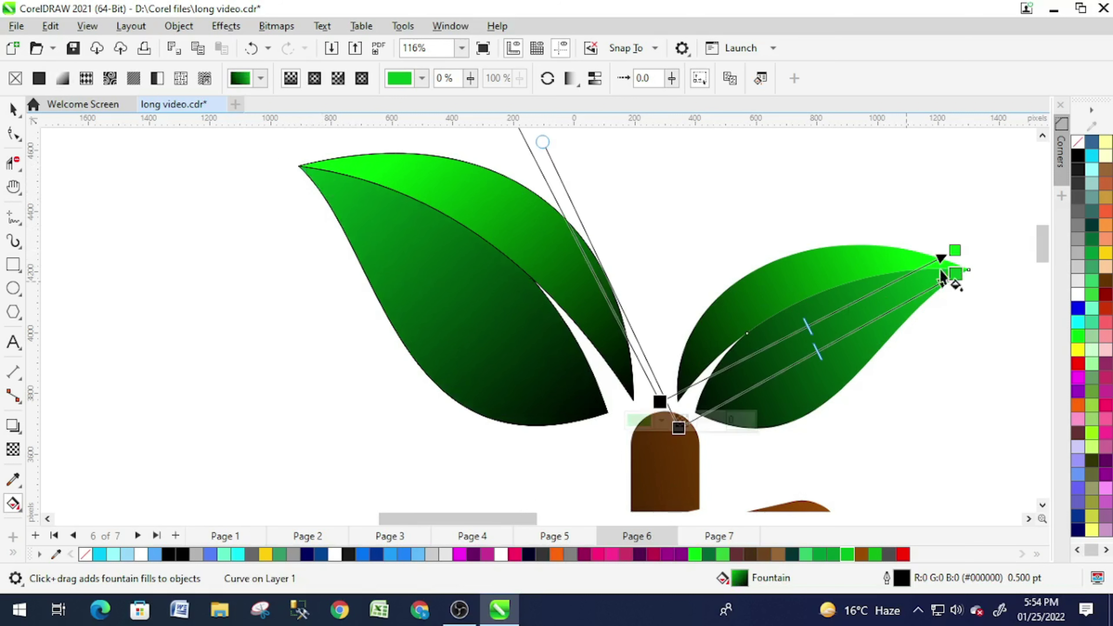
drag(955, 274, 982, 259)
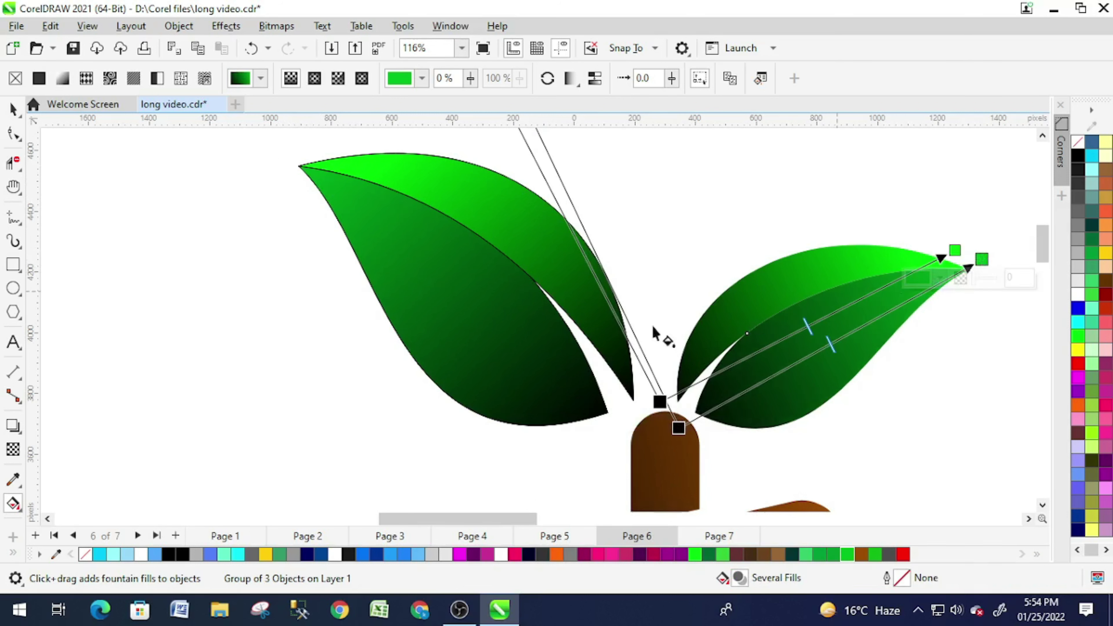
Remove the outline from all left leaf parts and rotate the leaf slightly.
key(space)
click(287, 266)
scroll(293, 246, down, 1)
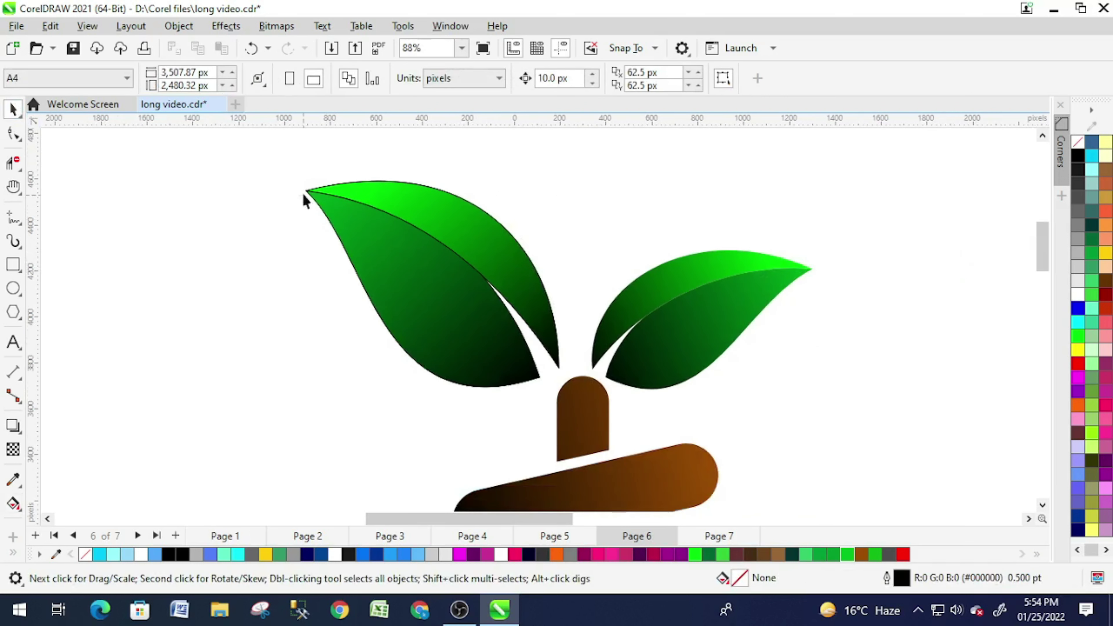
drag(498, 330, 582, 417)
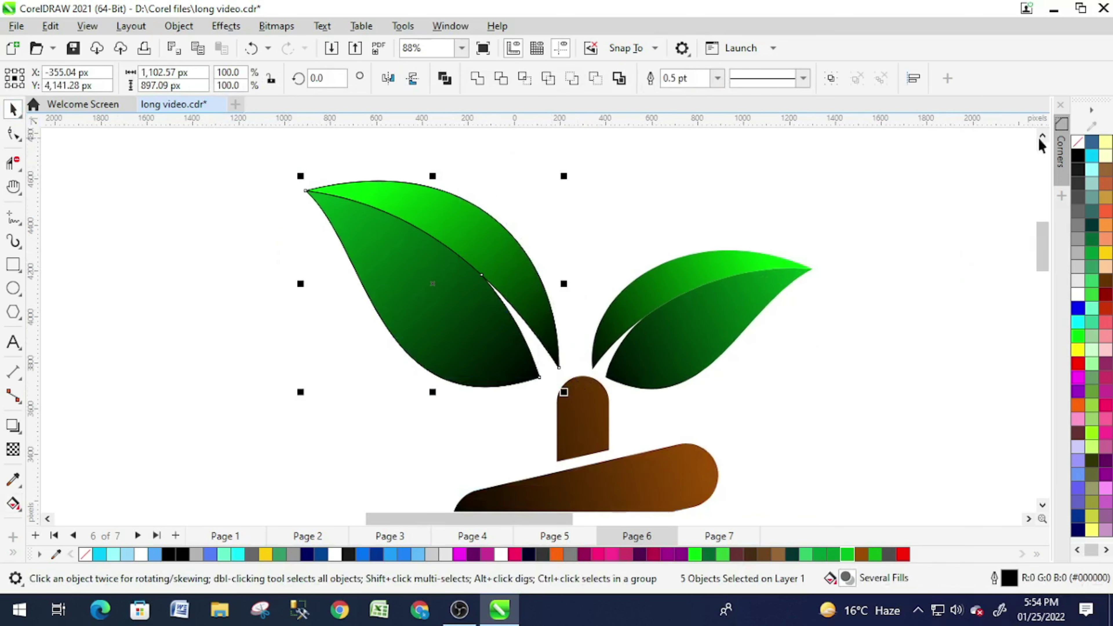
right_click(1080, 149)
click(450, 223)
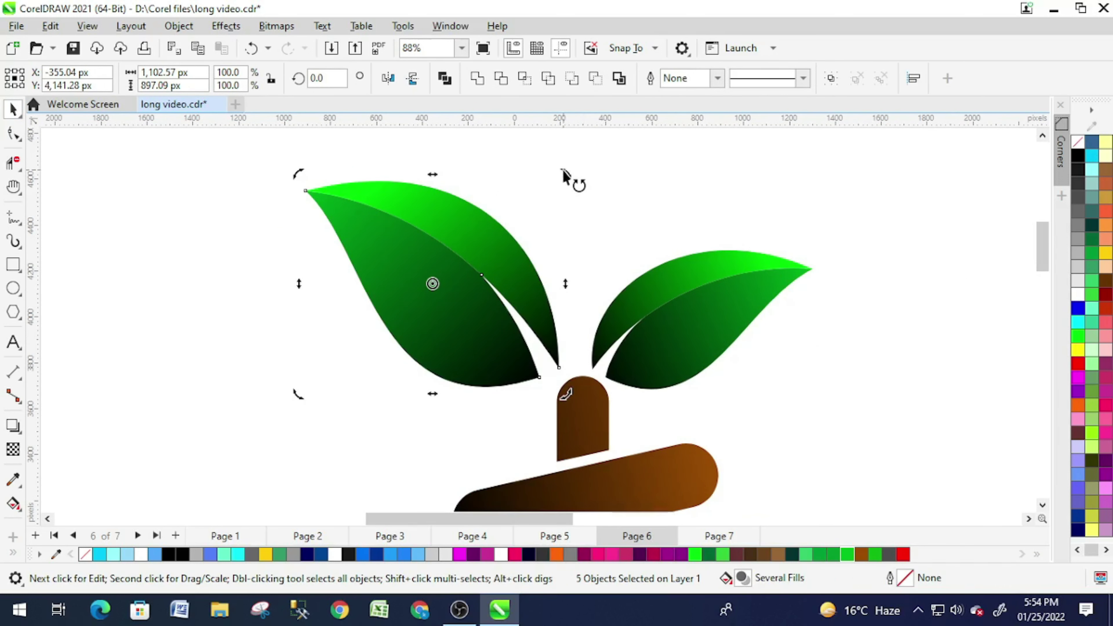
drag(565, 176, 547, 162)
click(545, 160)
Group the left leaf's parts and enlarge the group slightly.
click(453, 239)
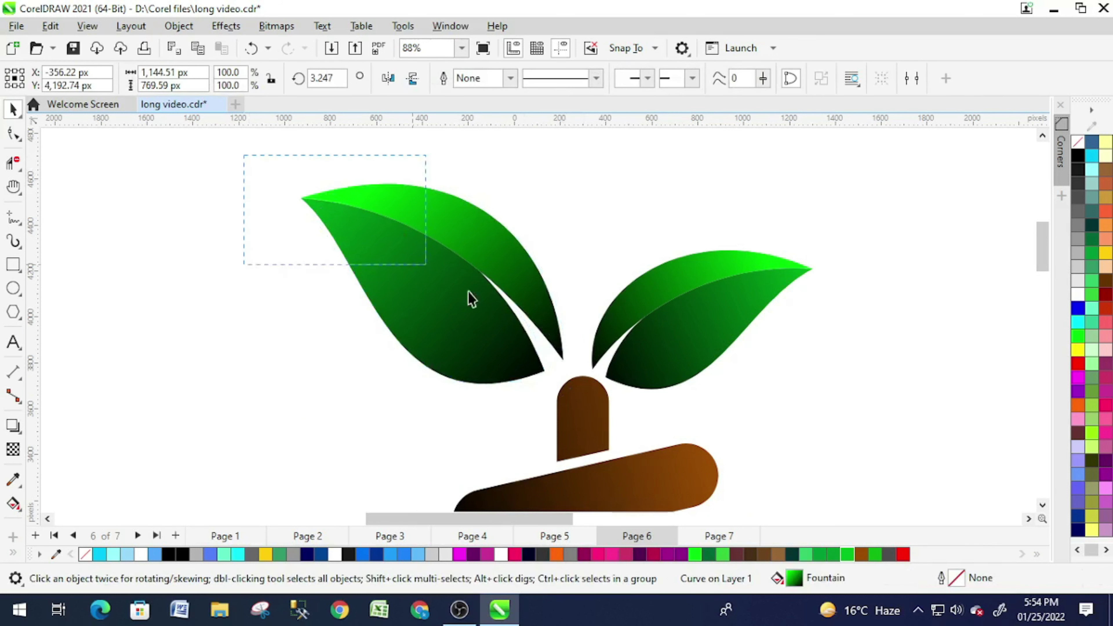
drag(598, 414, 589, 419)
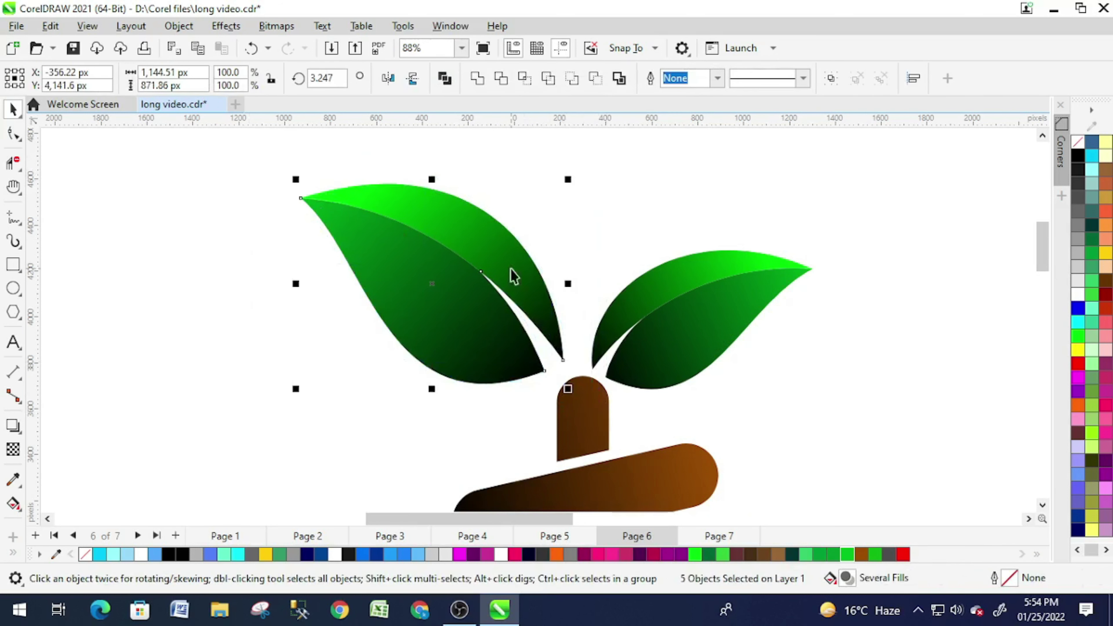
key(ctrl+g)
drag(296, 179, 286, 171)
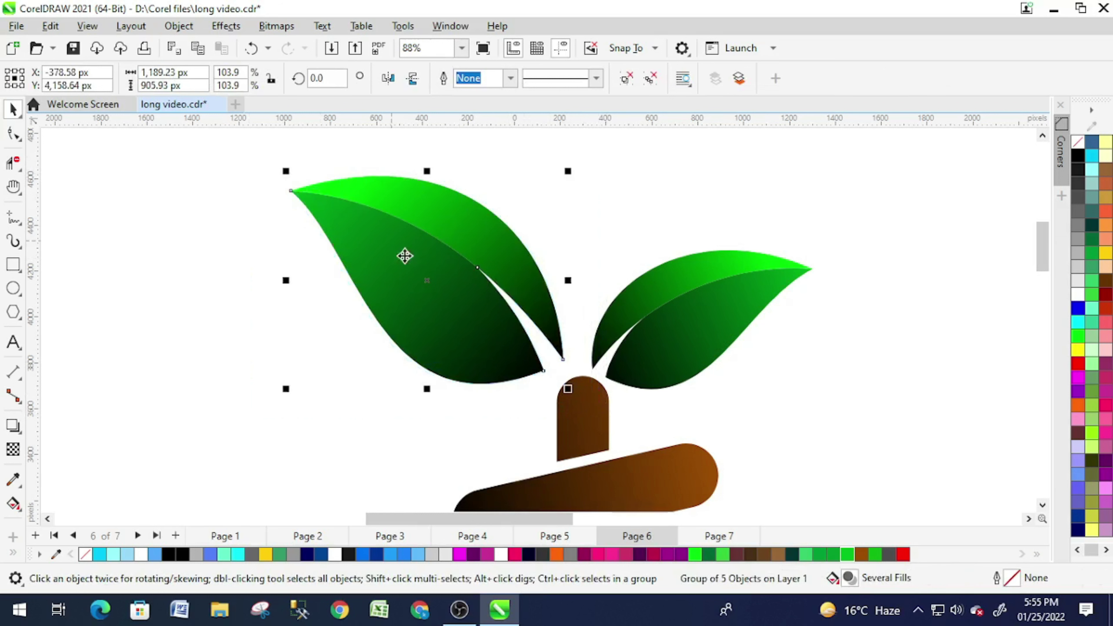
scroll(451, 303, up, 1)
Ungroup the leaves and move the left leaf's bottom node and tip curve nearer the stem.
click(13, 134)
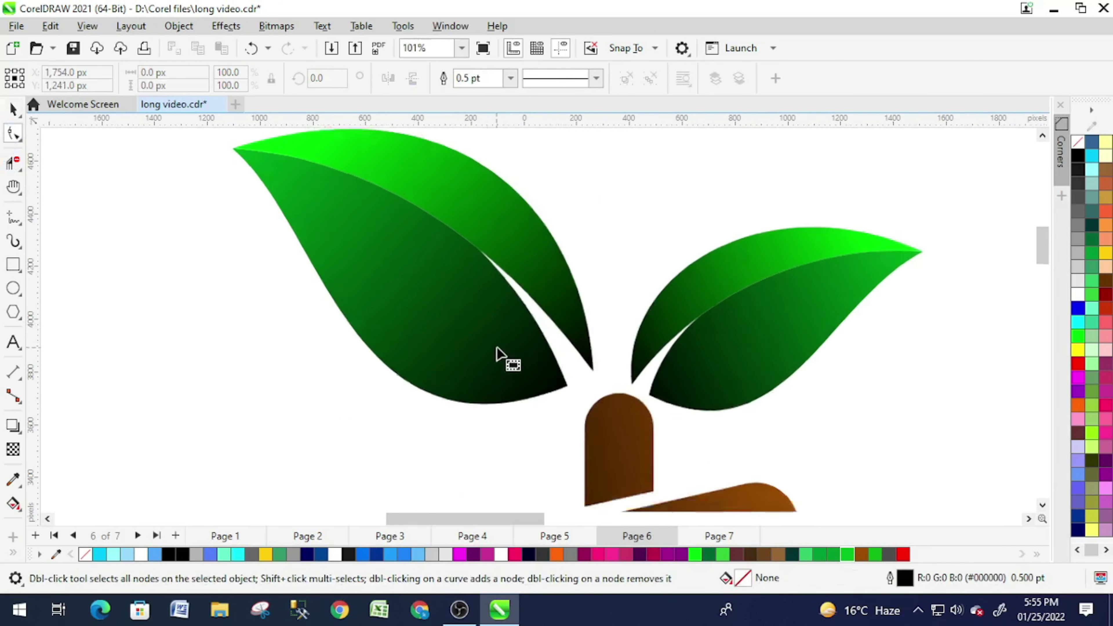
scroll(497, 356, up, 4)
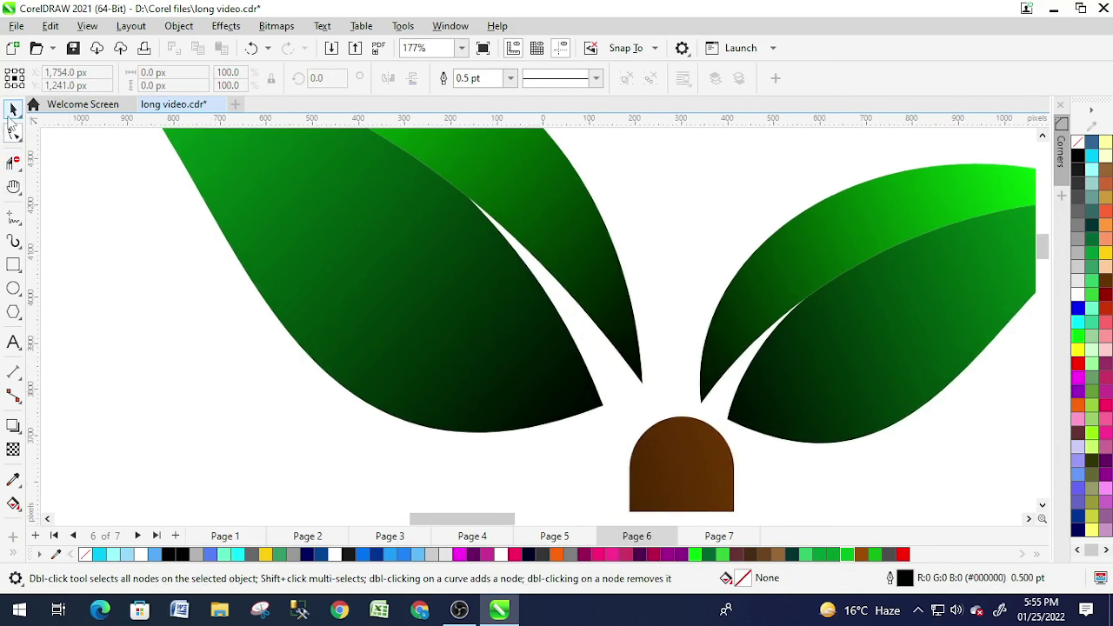
click(331, 216)
key(ctrl+u)
key(F10)
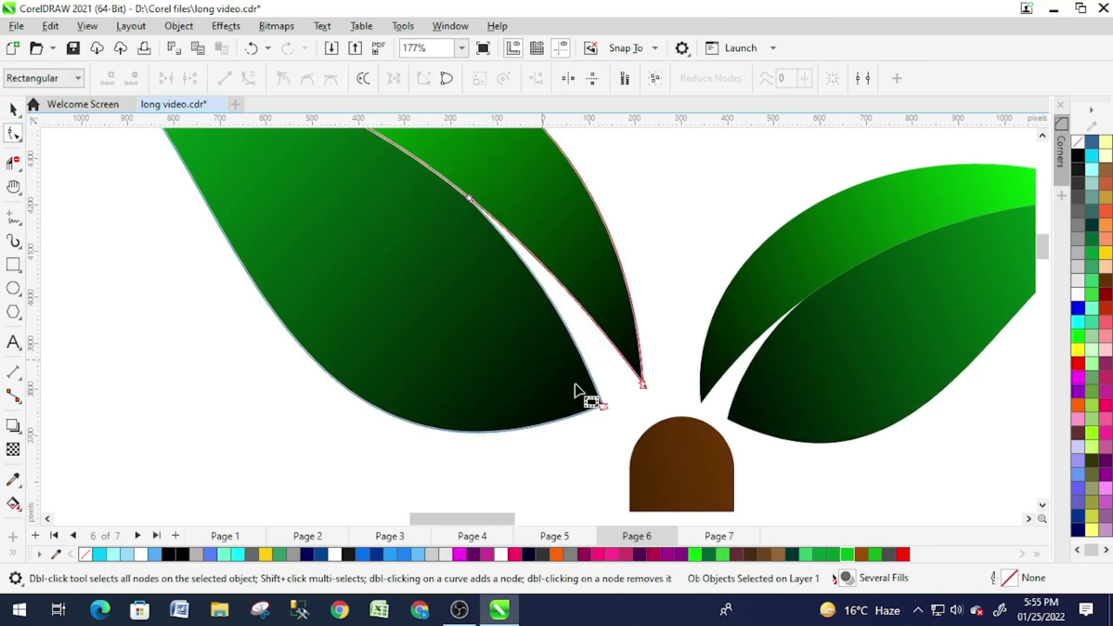
click(589, 392)
drag(603, 407, 612, 401)
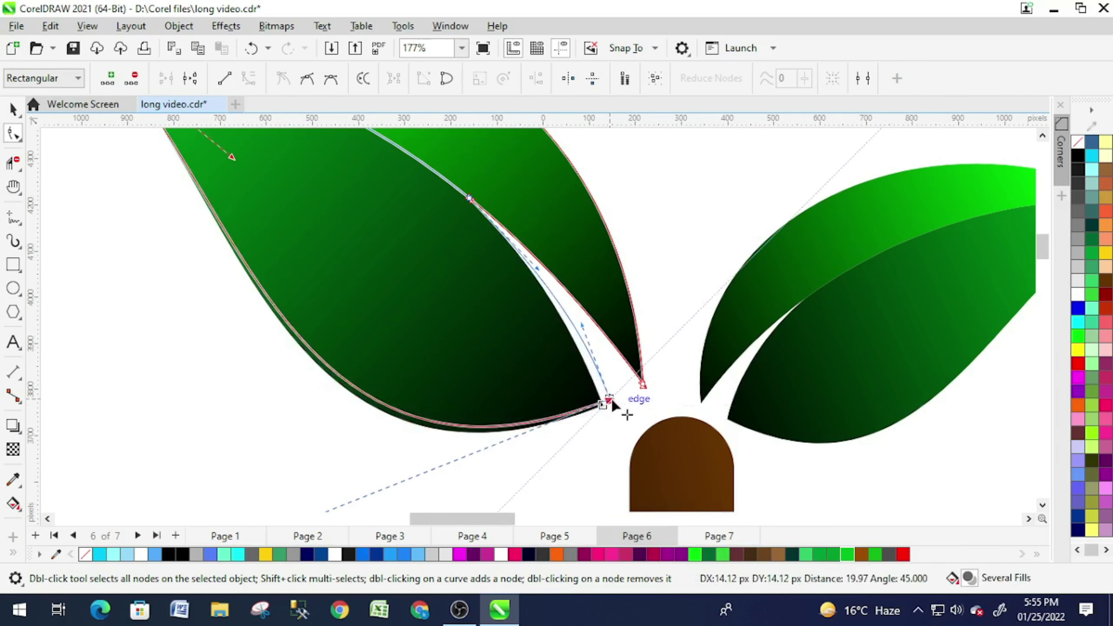
scroll(489, 465, down, 3)
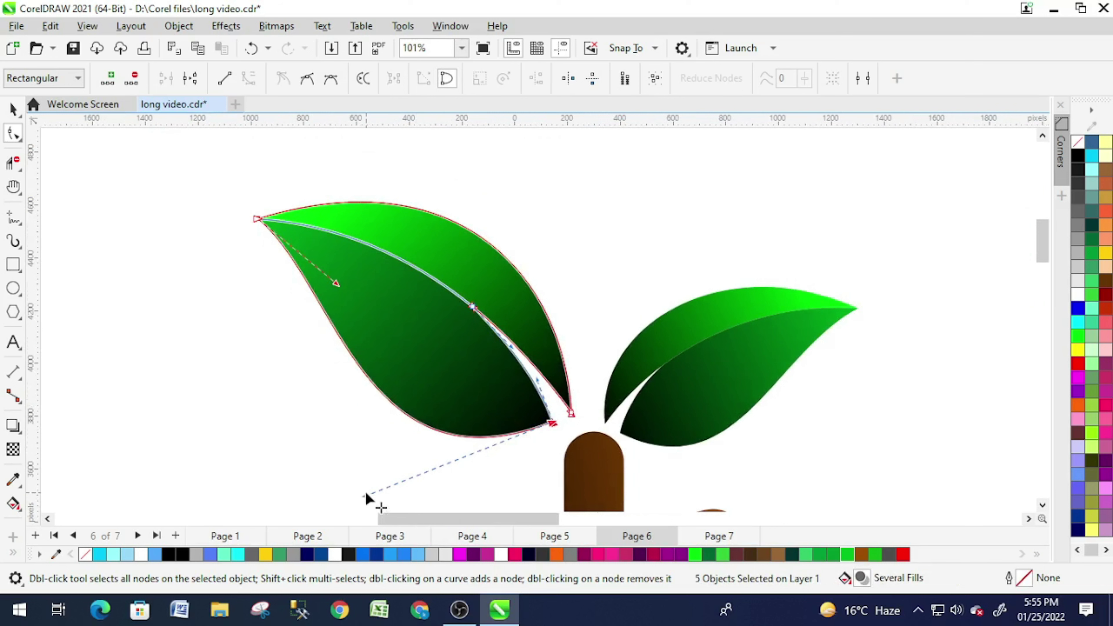
drag(367, 498, 364, 469)
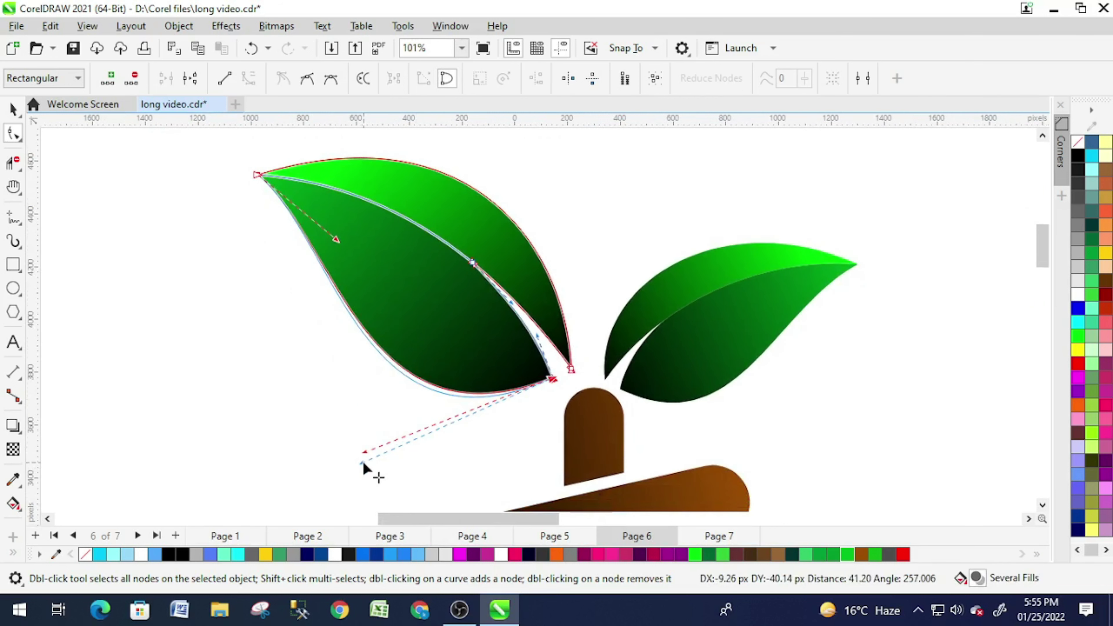
key(space)
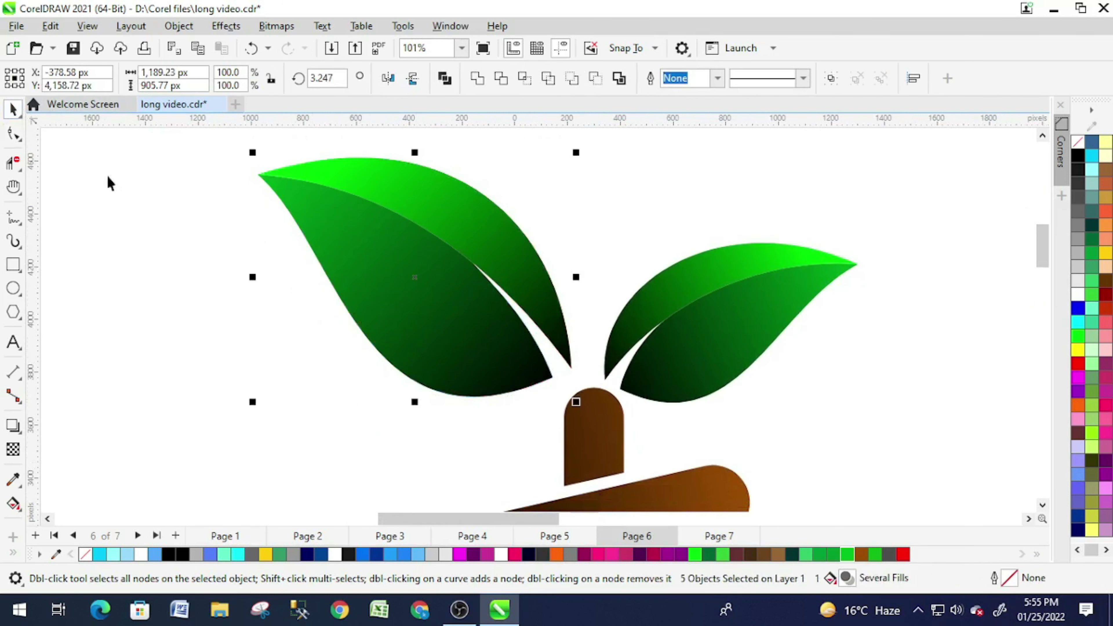
click(204, 266)
scroll(392, 272, down, 3)
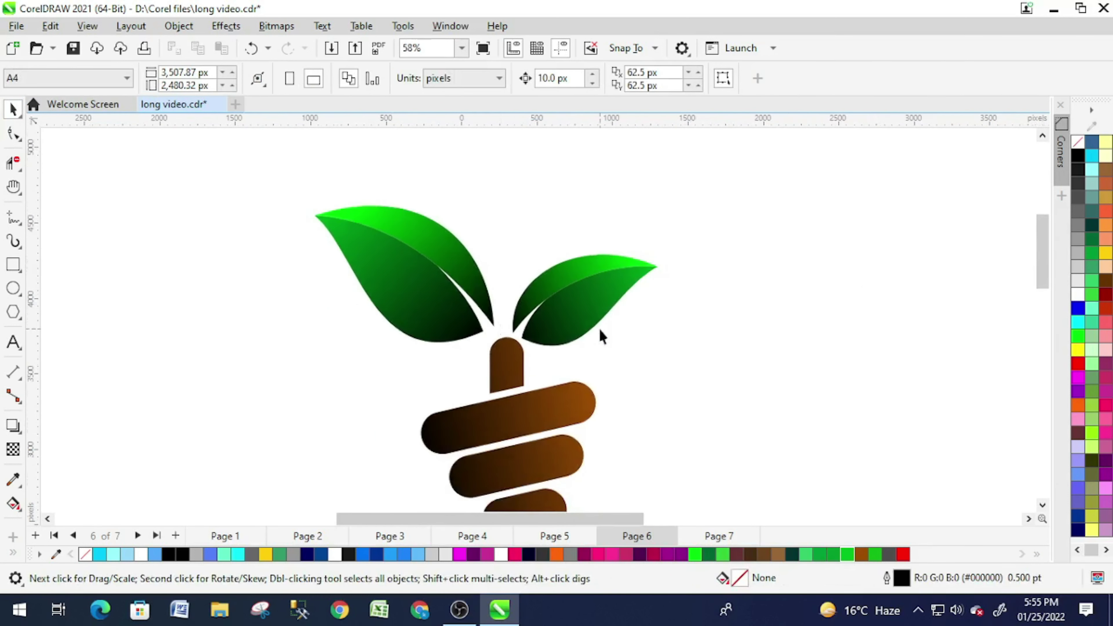
Shift the left leaf pair slightly right and down.
right_click(779, 294)
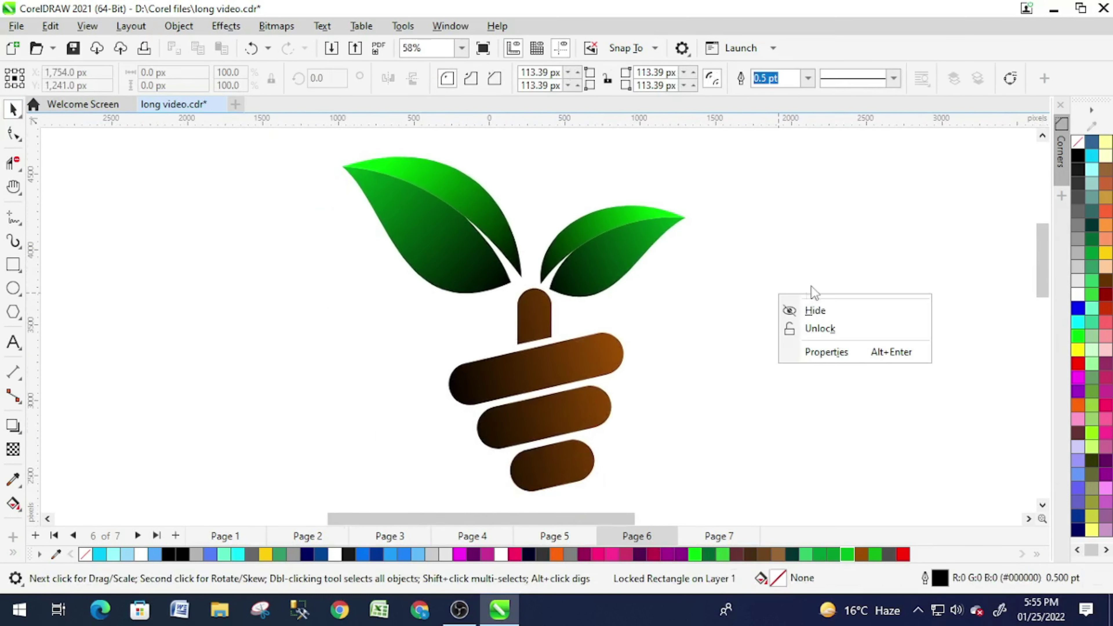
click(850, 328)
click(456, 246)
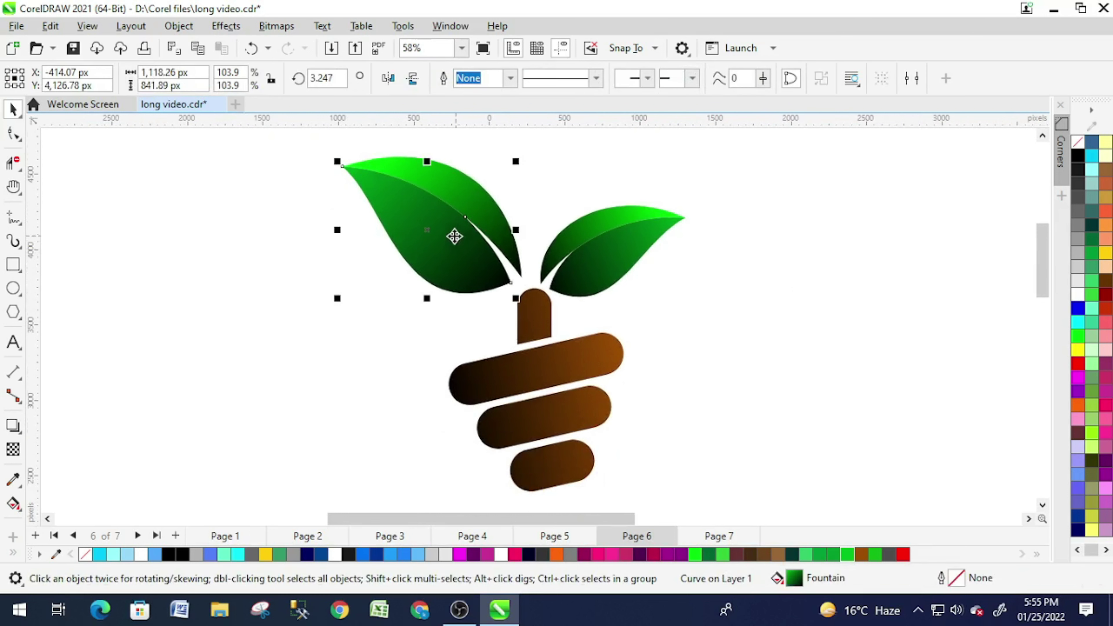
drag(455, 195, 462, 202)
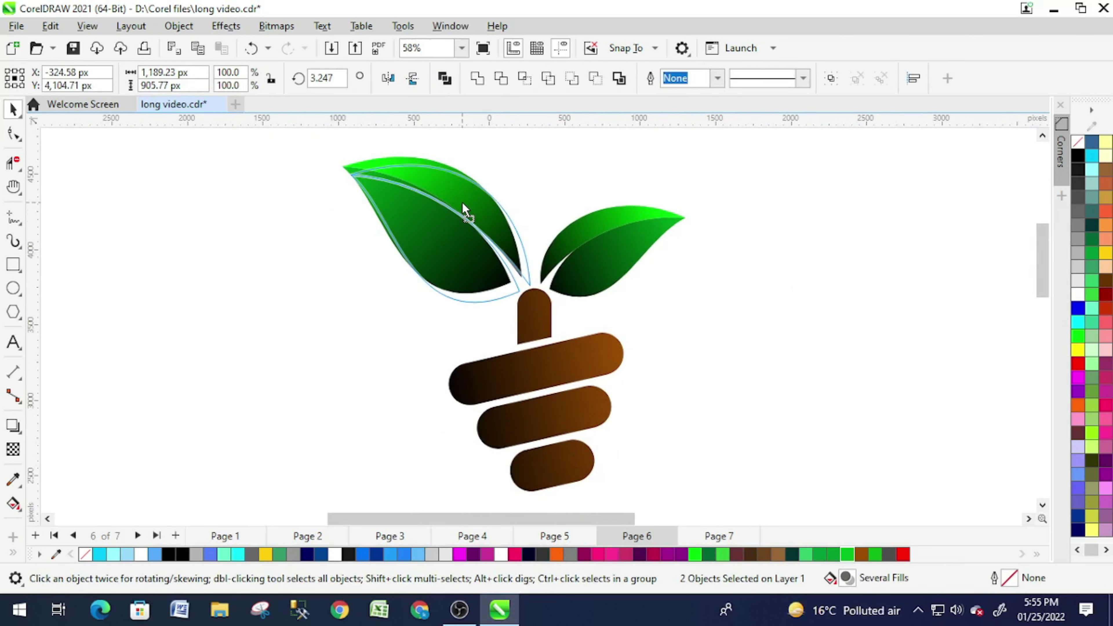
click(287, 247)
Unlock the background rectangle, fill it black, and lock it again.
right_click(843, 289)
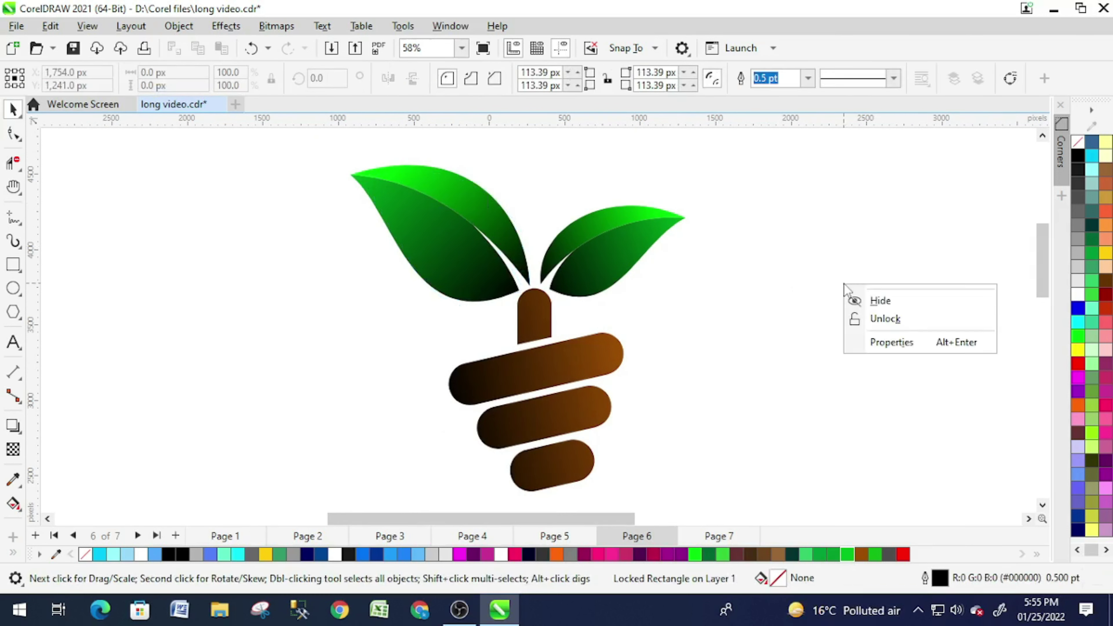
click(873, 319)
click(1078, 156)
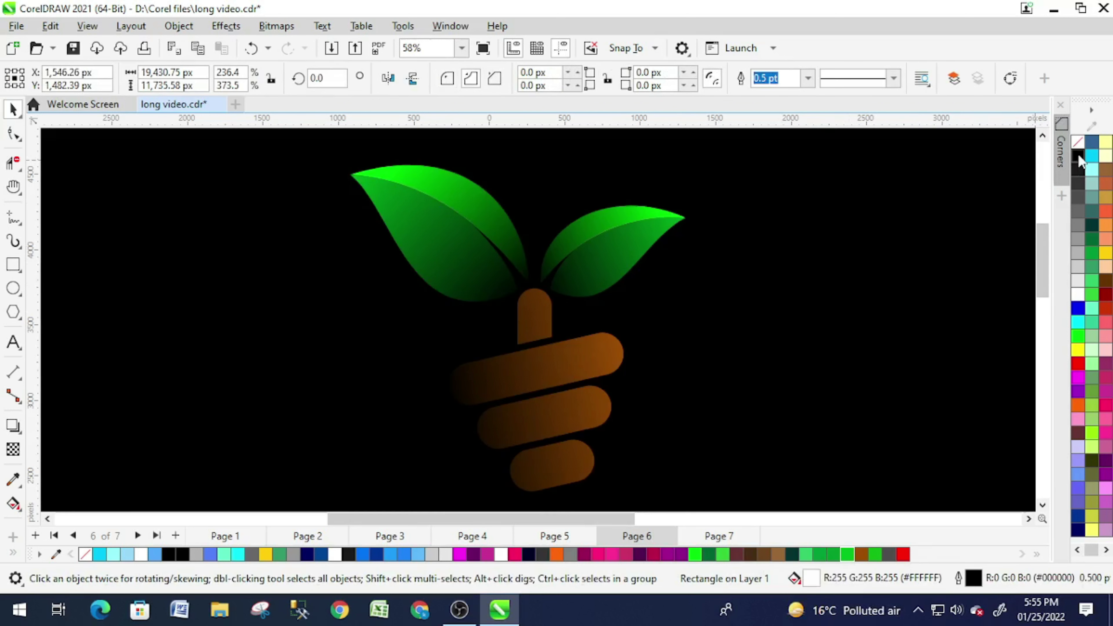
right_click(856, 218)
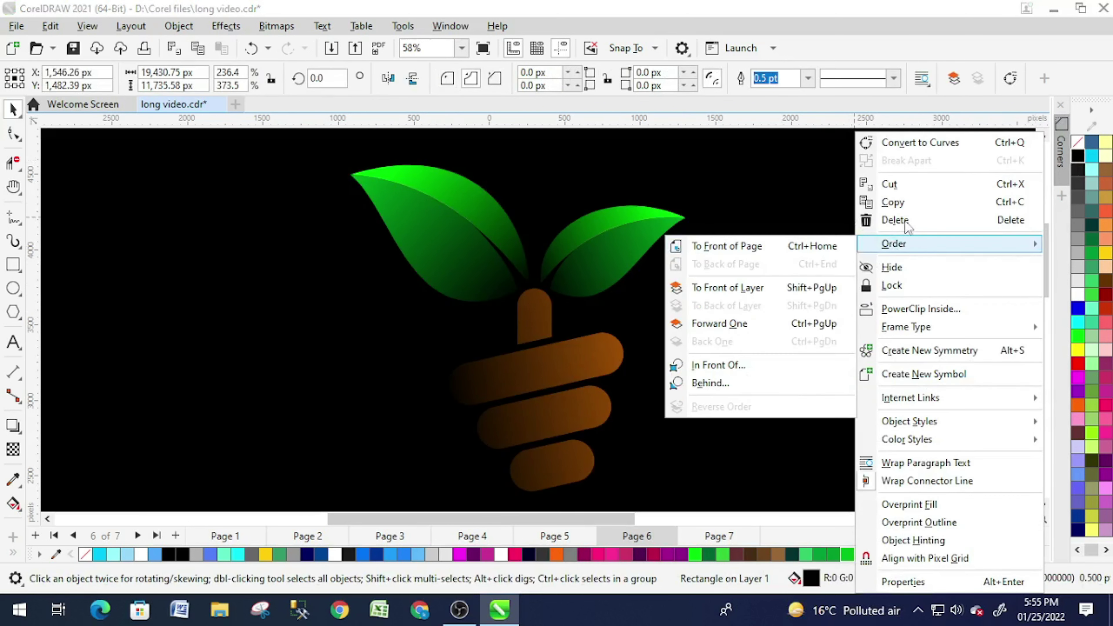
click(892, 286)
click(523, 370)
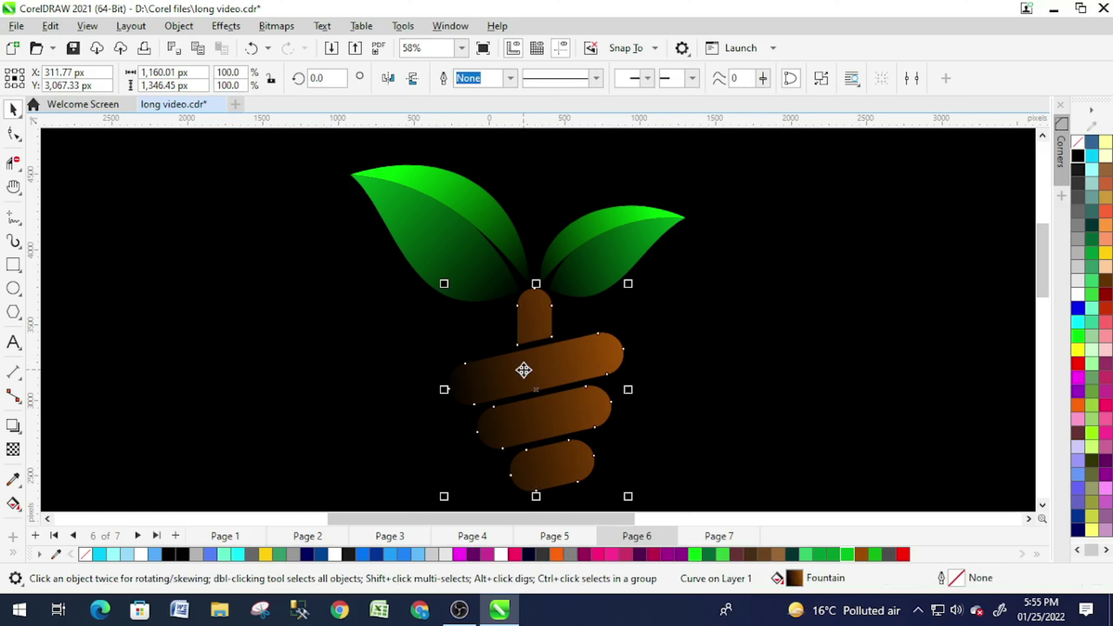
Shift the brown bars' gradient start, then undo a trial short gradient vector.
key(g)
mouse_move(450, 432)
mouse_down()
mouse_move(434, 440)
mouse_move(468, 445)
mouse_up()
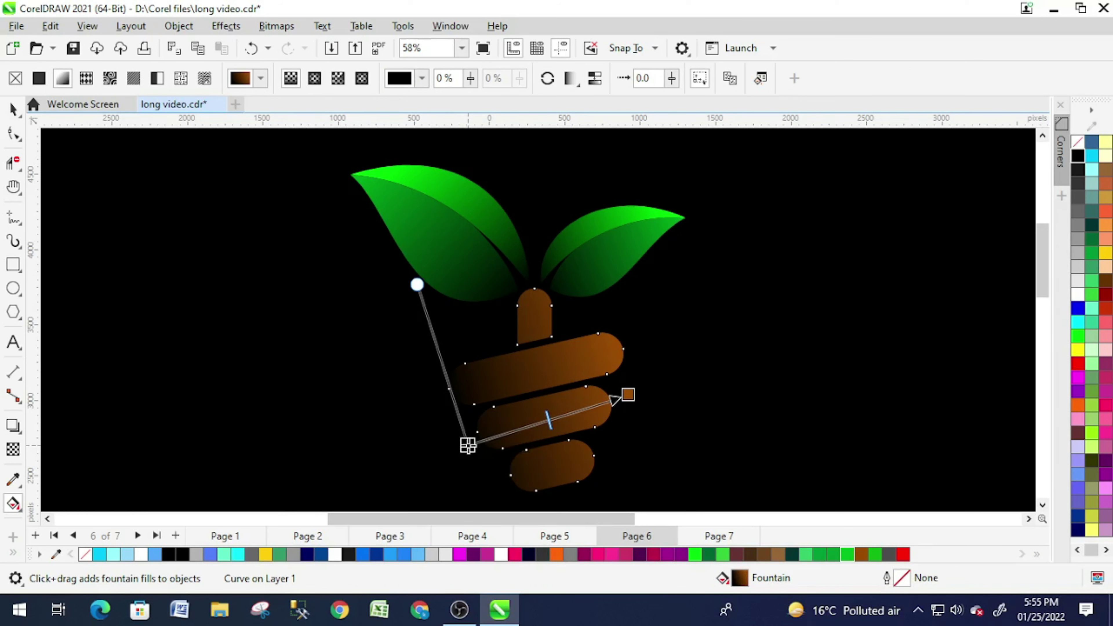
click(372, 380)
click(552, 323)
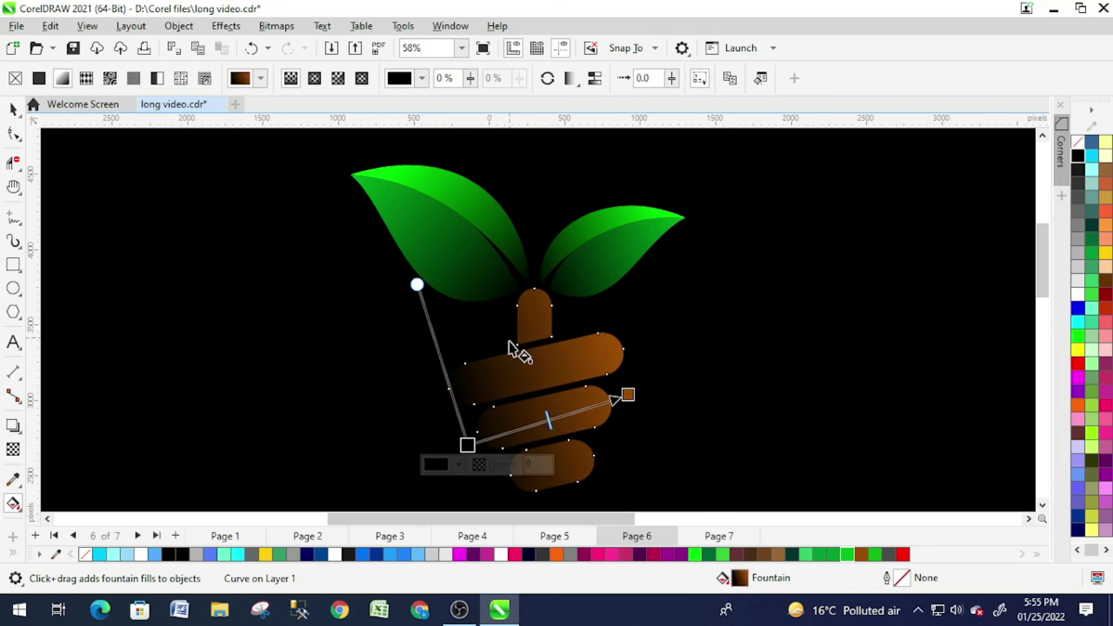
drag(517, 325, 551, 323)
key(ctrl+z)
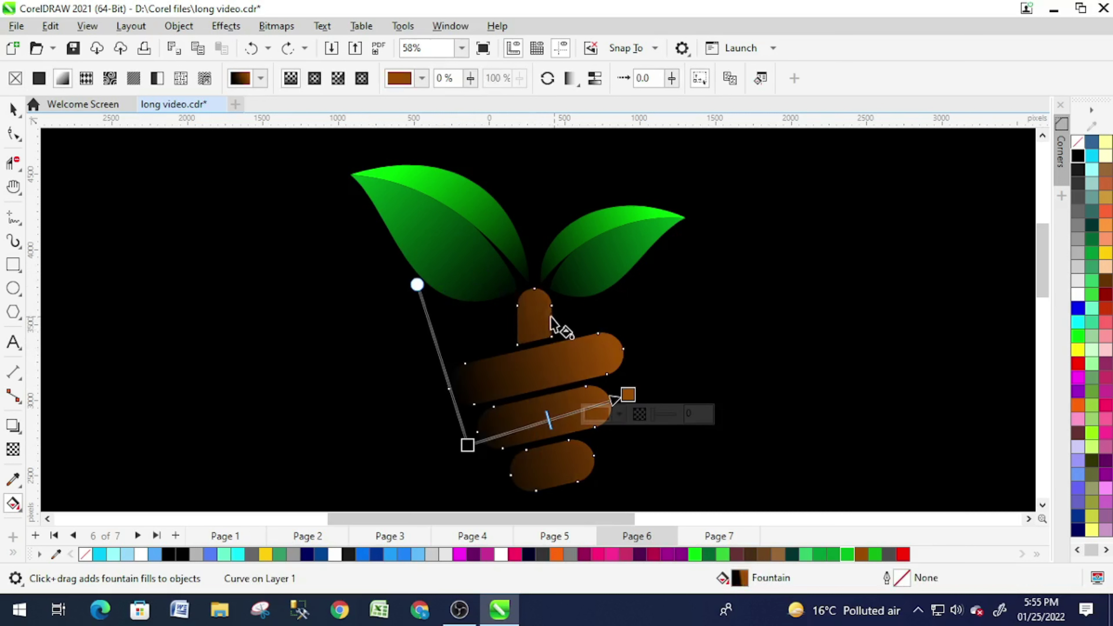
Move the left leaf's gradient end up-right and push the right leaf's gradient end further right.
click(491, 288)
scroll(491, 289, up, 2)
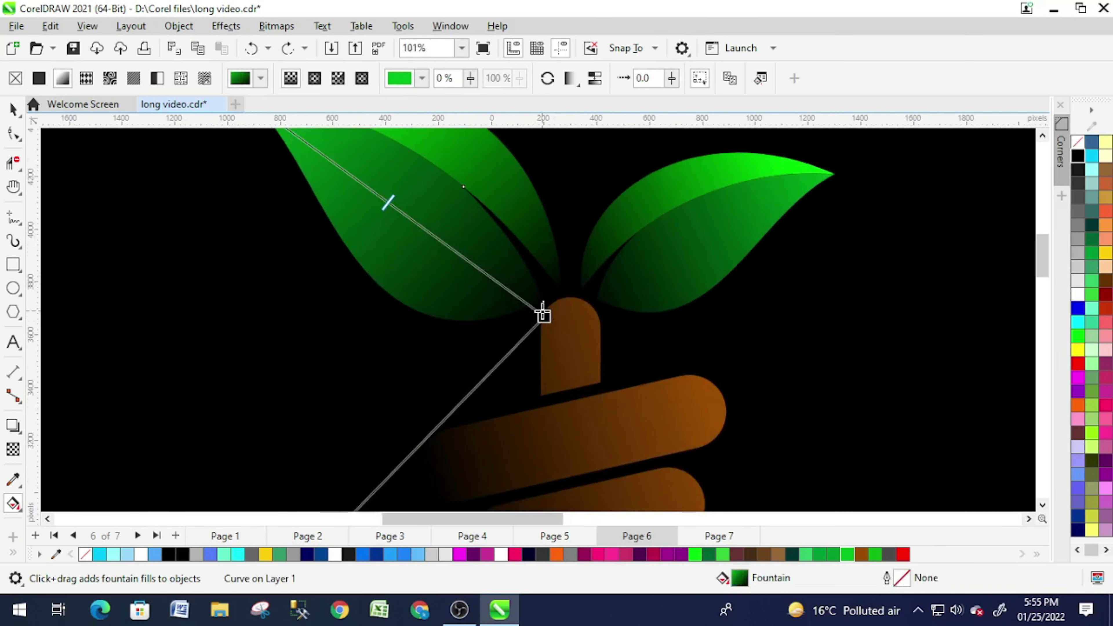
drag(543, 313, 565, 288)
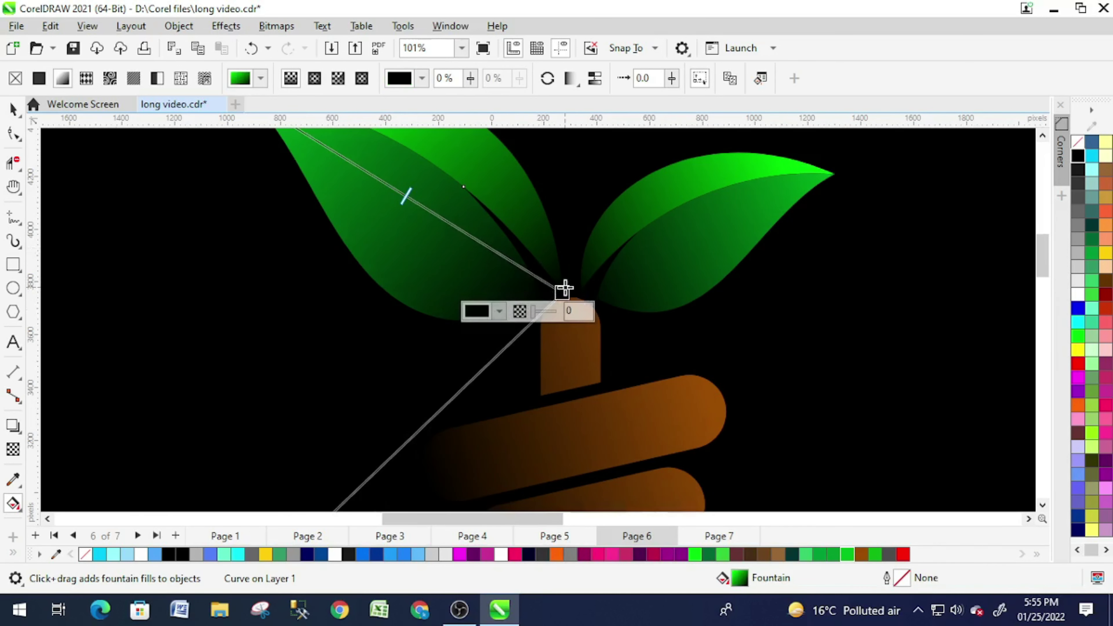
click(603, 267)
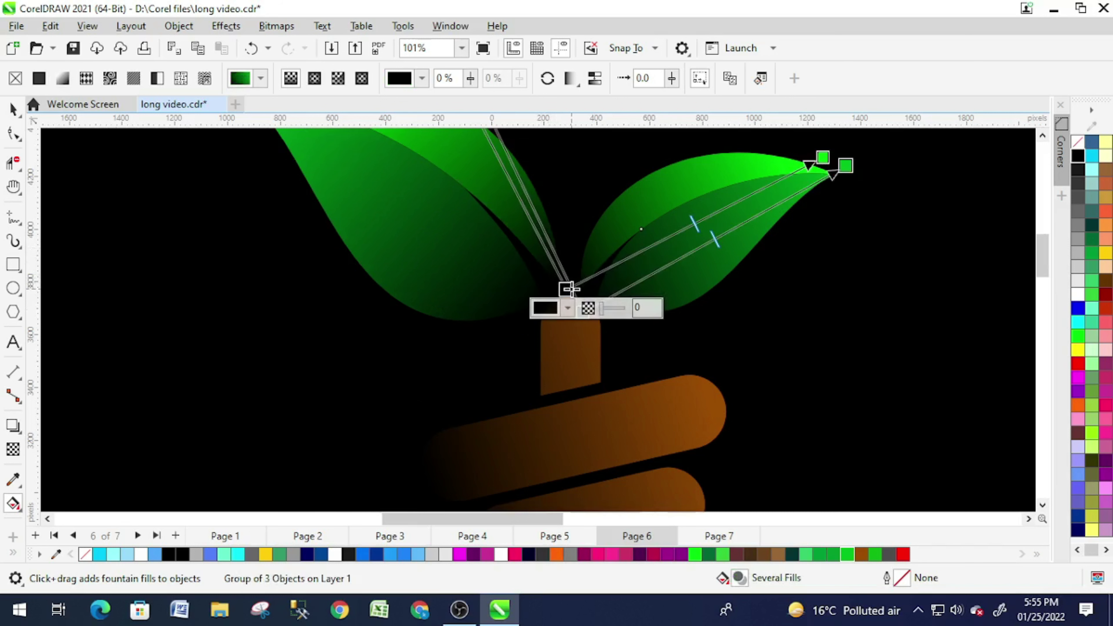
drag(568, 289, 580, 284)
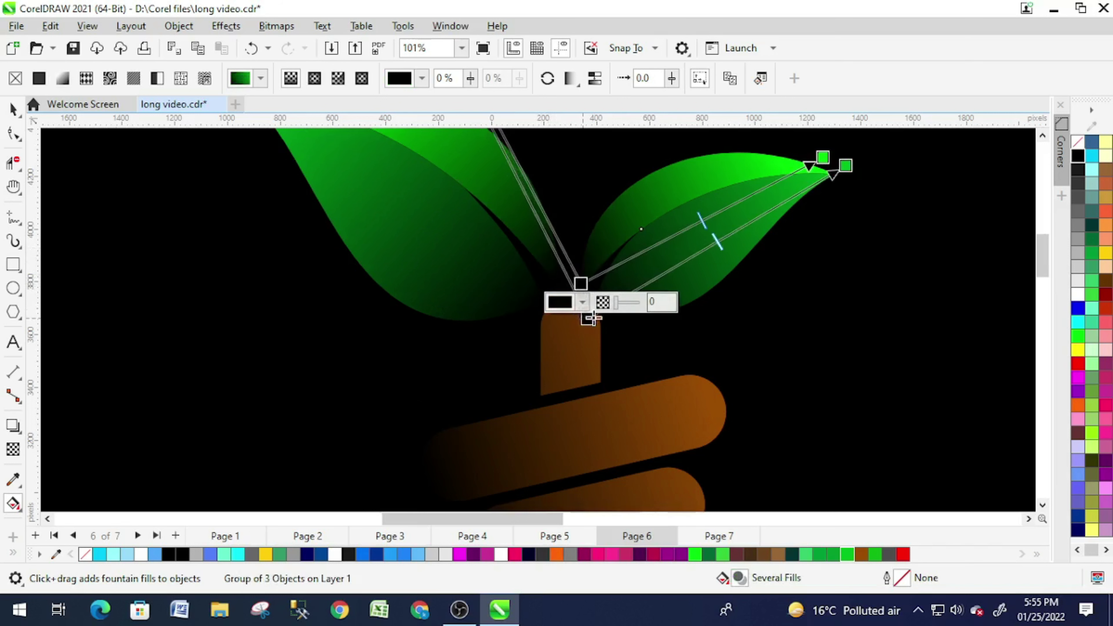
click(13, 109)
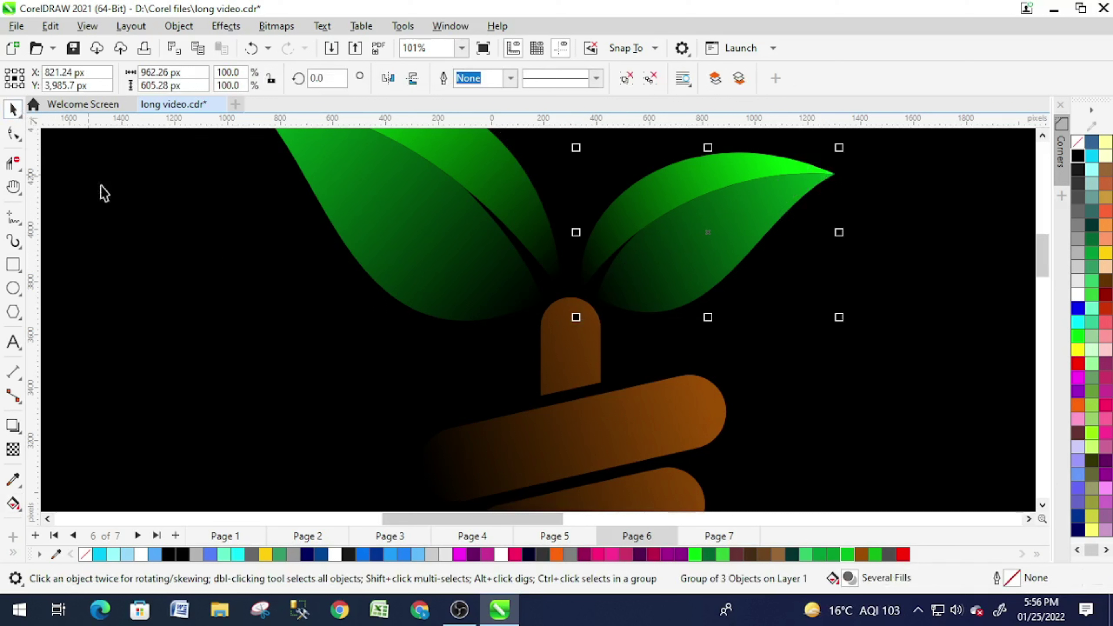
click(338, 296)
scroll(552, 291, down, 3)
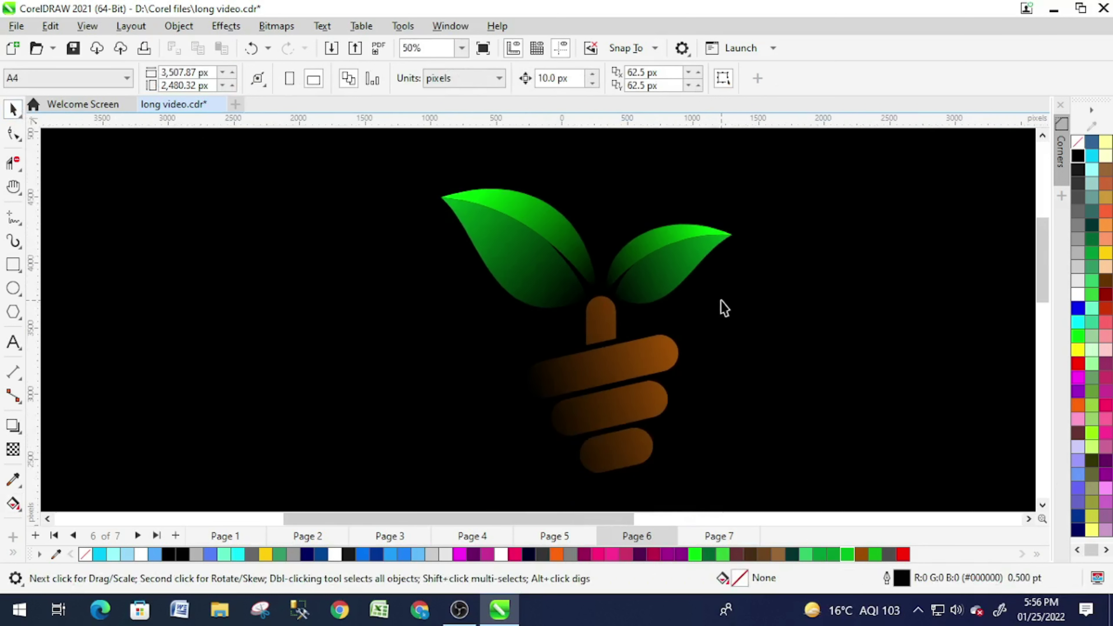
scroll(738, 281, down, 1)
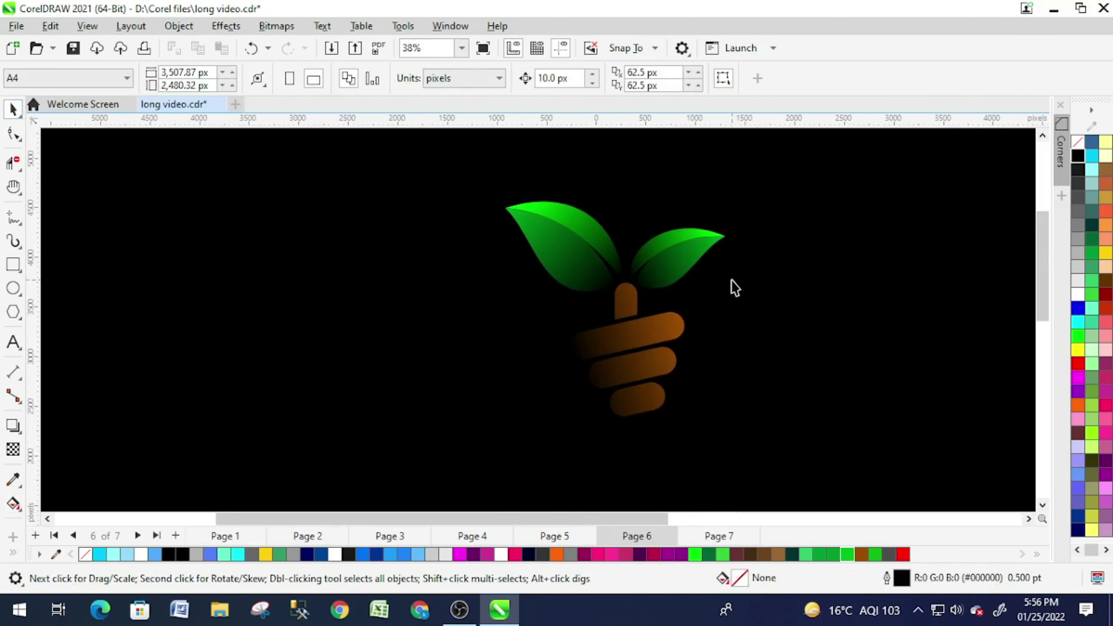
scroll(727, 292, down, 1)
mouse_move(718, 296)
mouse_down()
mouse_move(697, 267)
mouse_move(686, 281)
mouse_up()
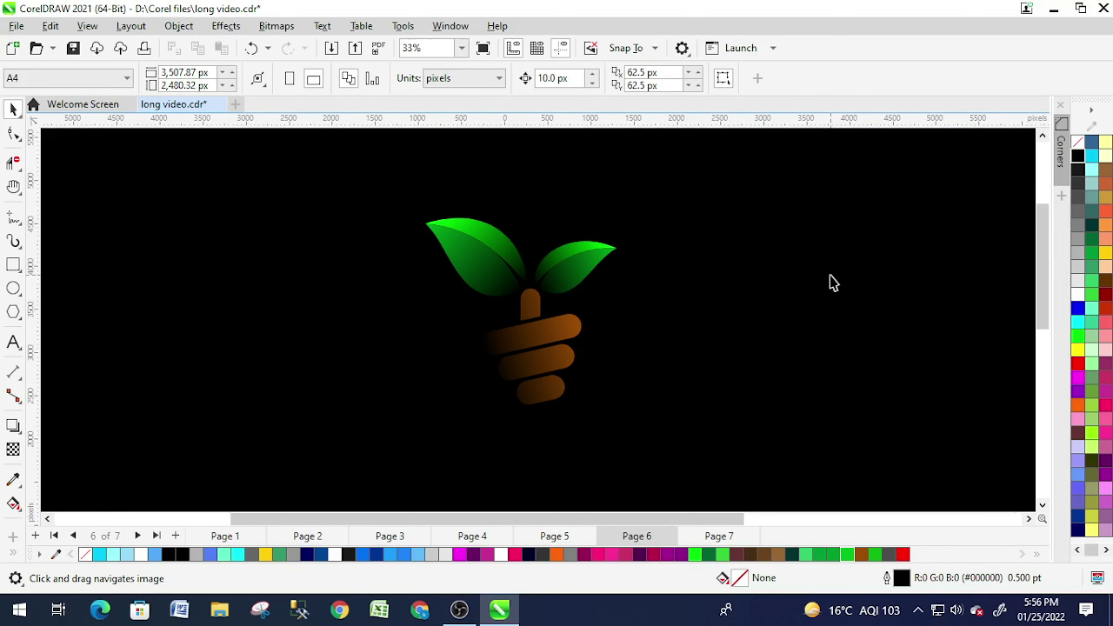